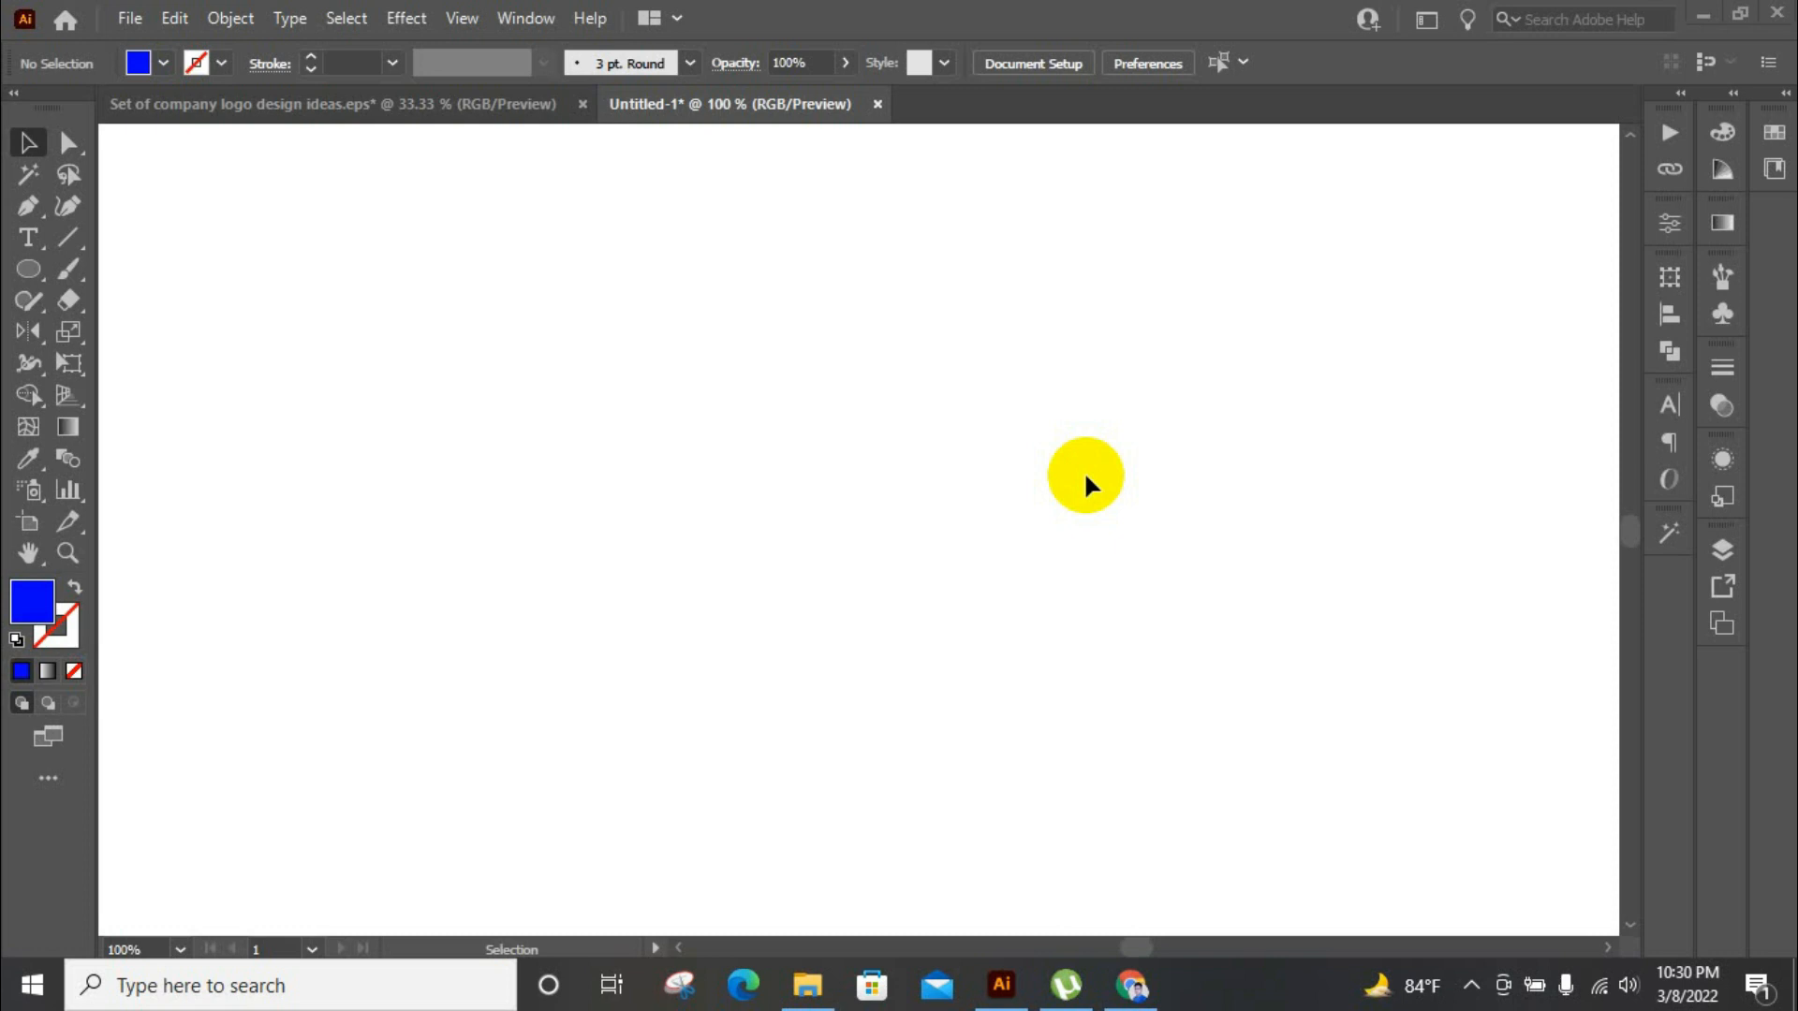
Draw a 100 by 100 pt blue circle and place an overlapping copy slightly to its right
left_click(28, 271)
left_click(827, 402)
left_click(832, 533)
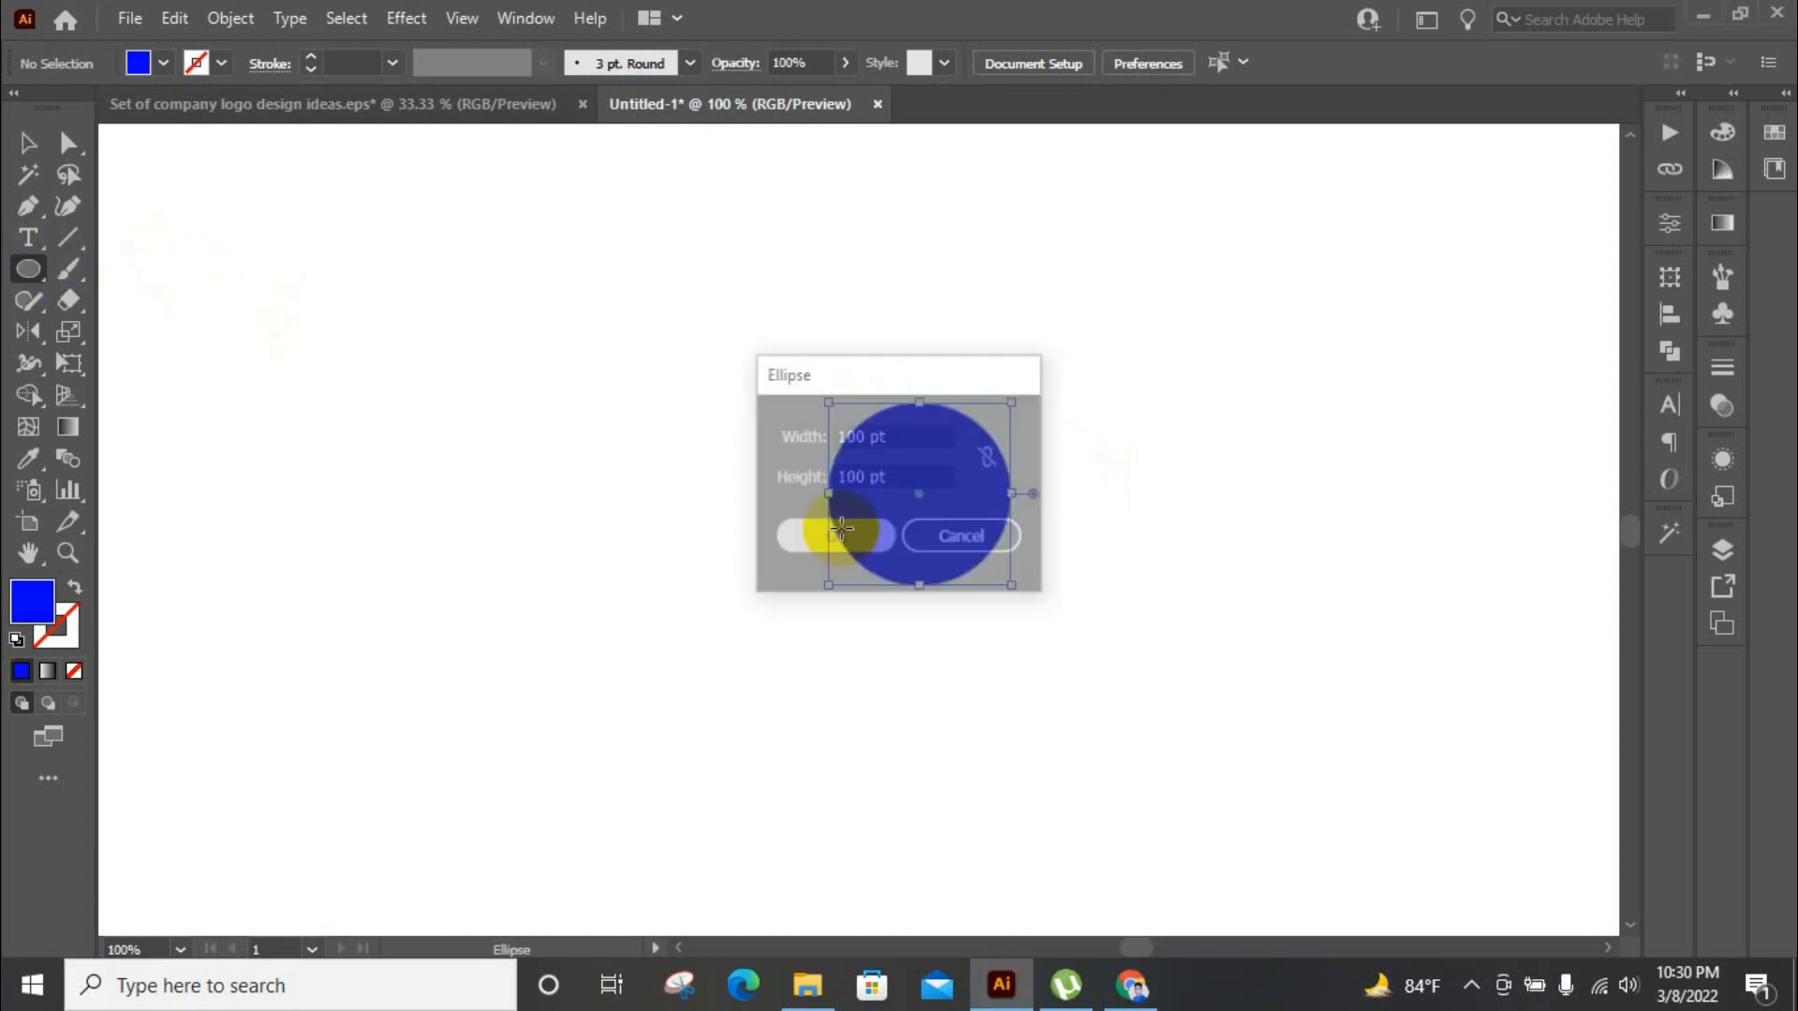
left_click(28, 144)
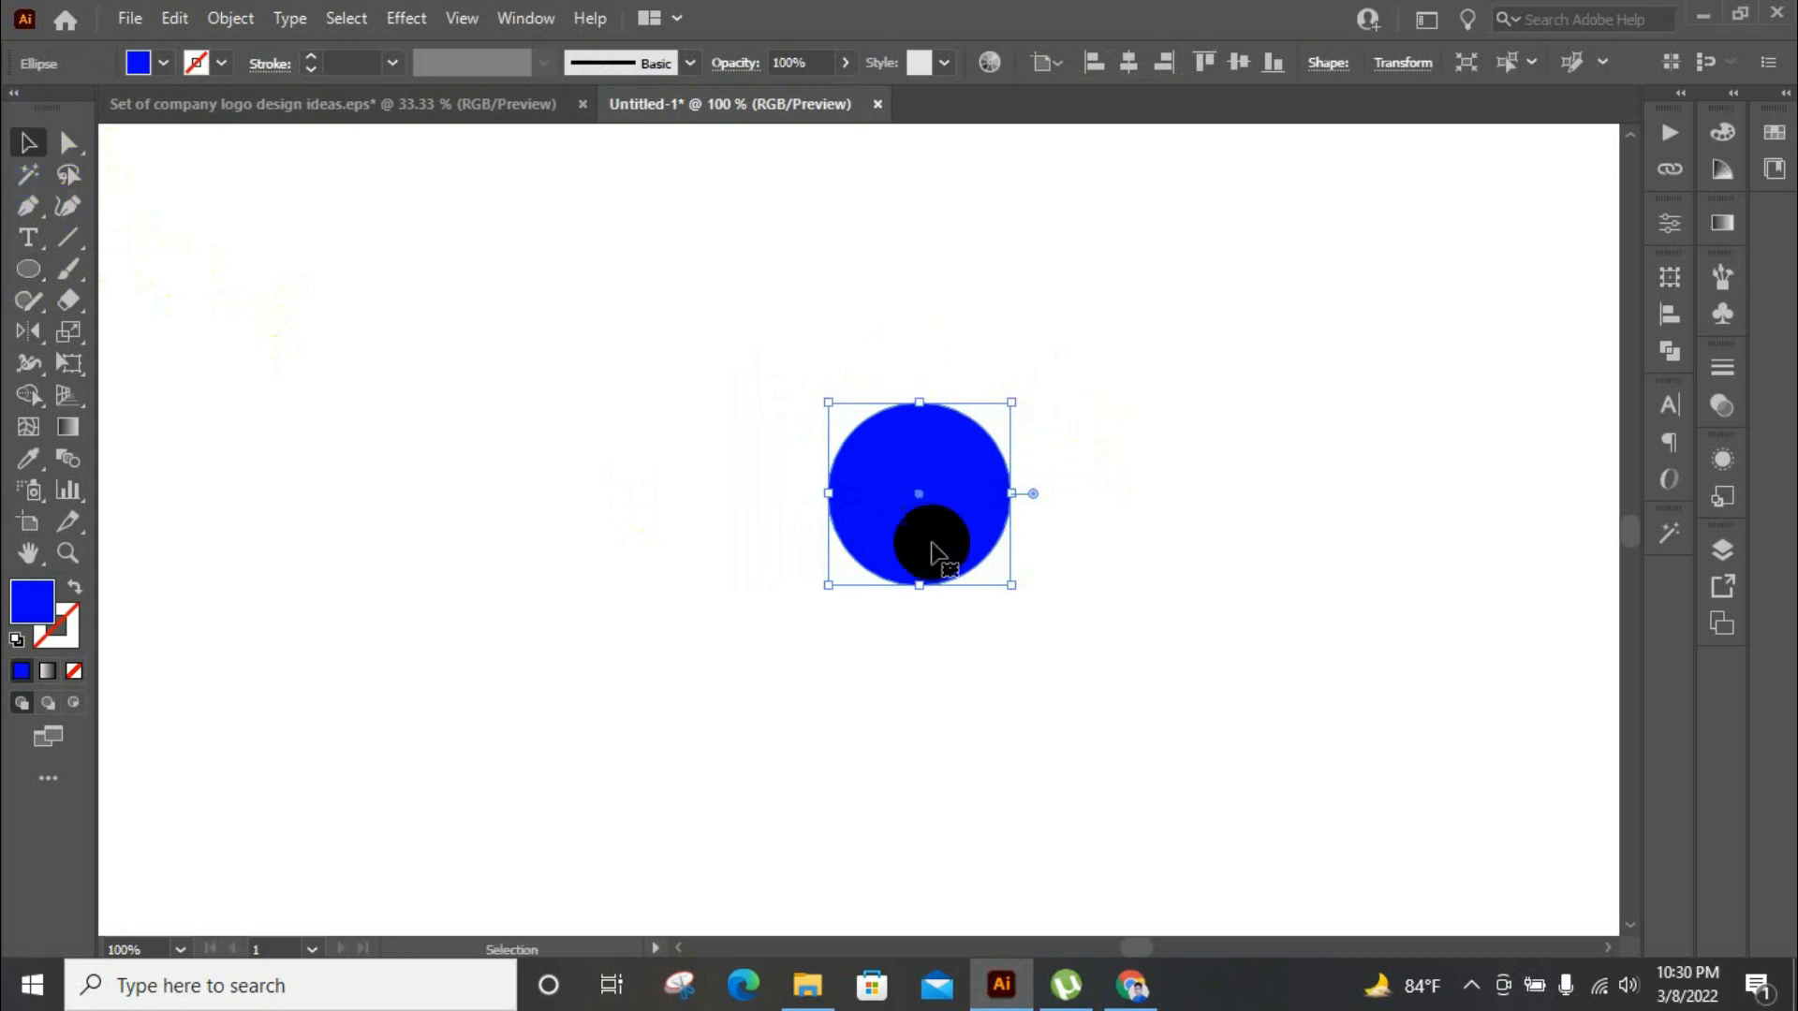
left_click_drag(925, 548, 962, 549)
Subtract the front circle from the back one with Pathfinder Minus Front to form a crescent
left_click_drag(543, 364, 880, 548)
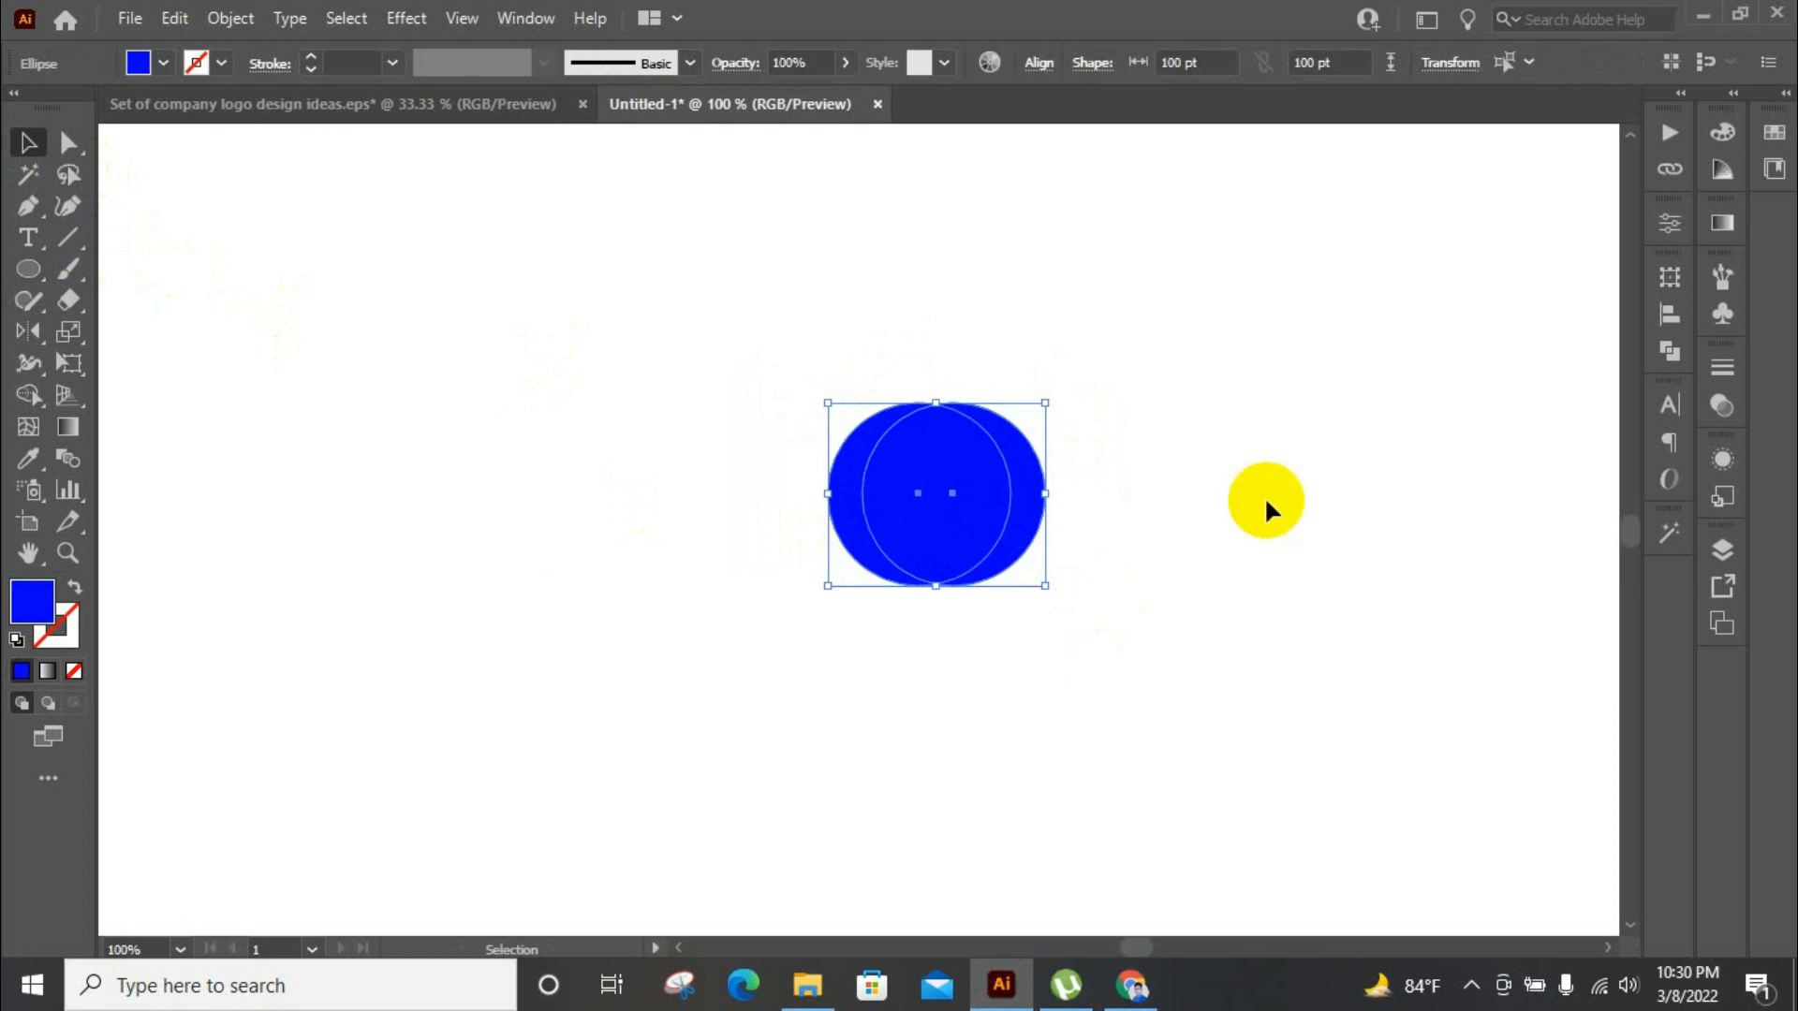
left_click(1671, 351)
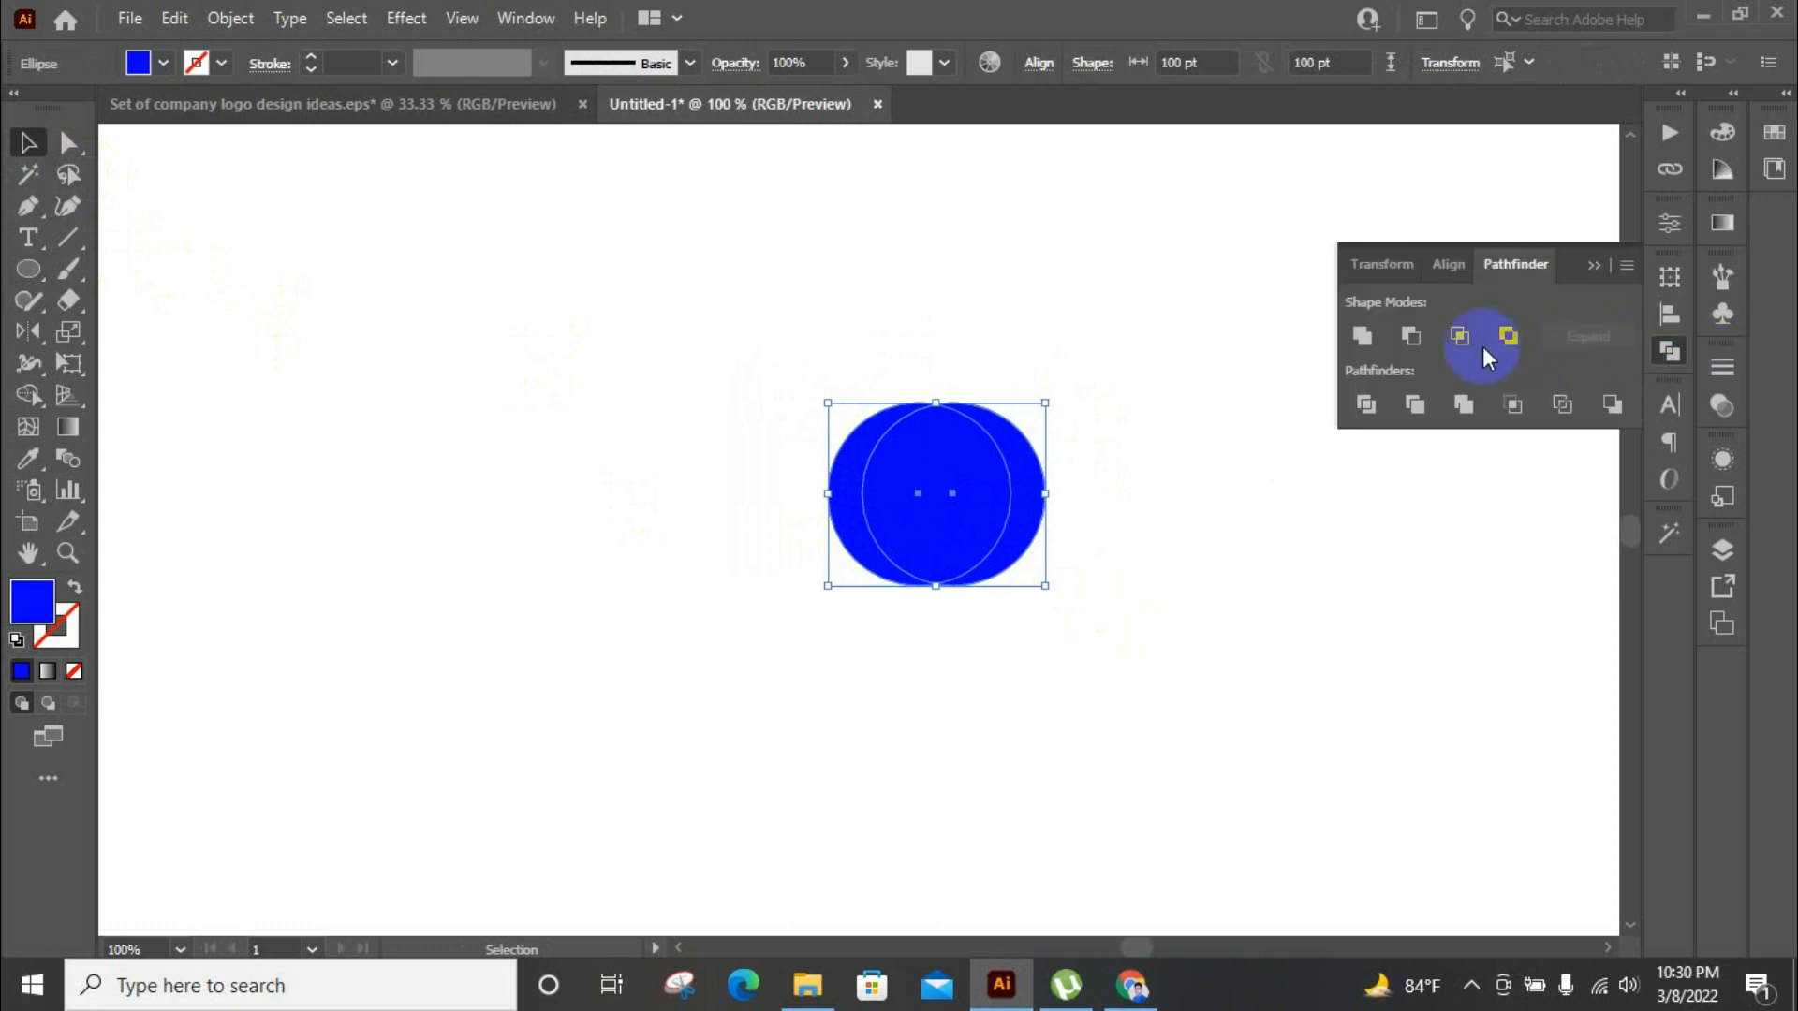
left_click(1414, 341)
left_click(1668, 351)
left_click(1198, 438)
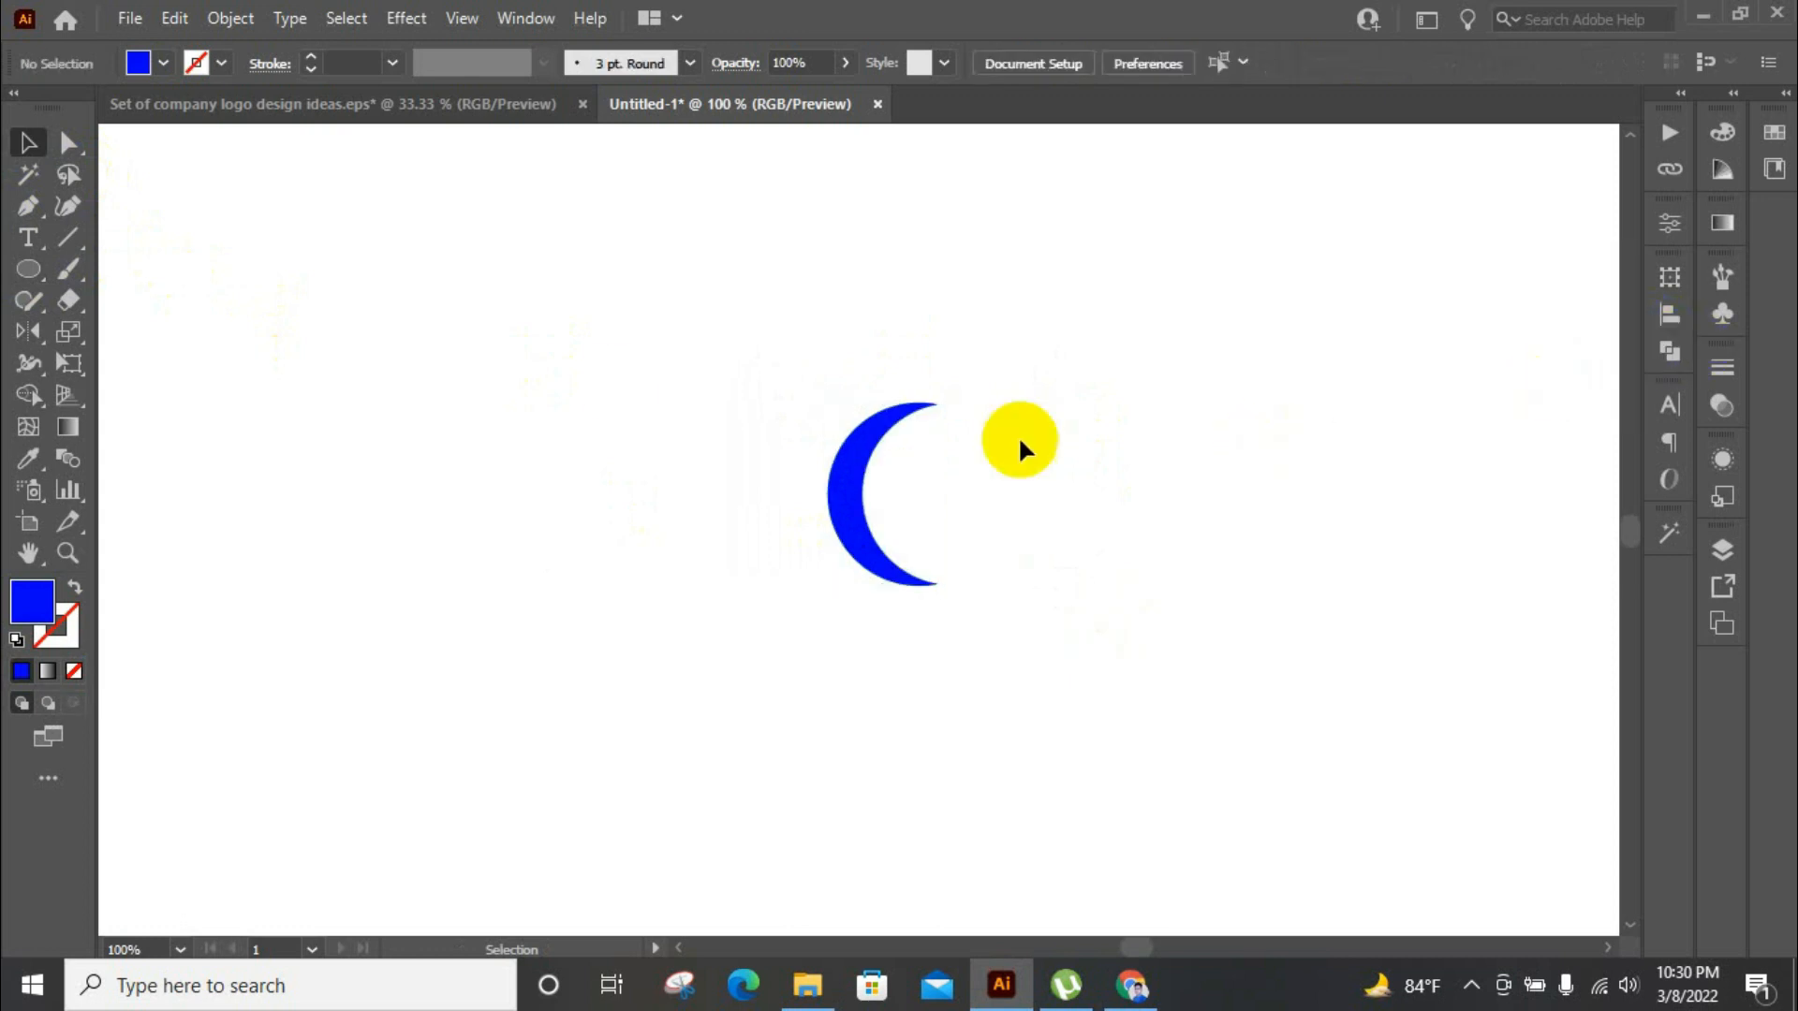
Duplicate the crescent to its left and scale the copy's width and height by 1.5, giving 89.04 by 150 pt
left_click(907, 574)
left_click_drag(863, 554, 784, 556)
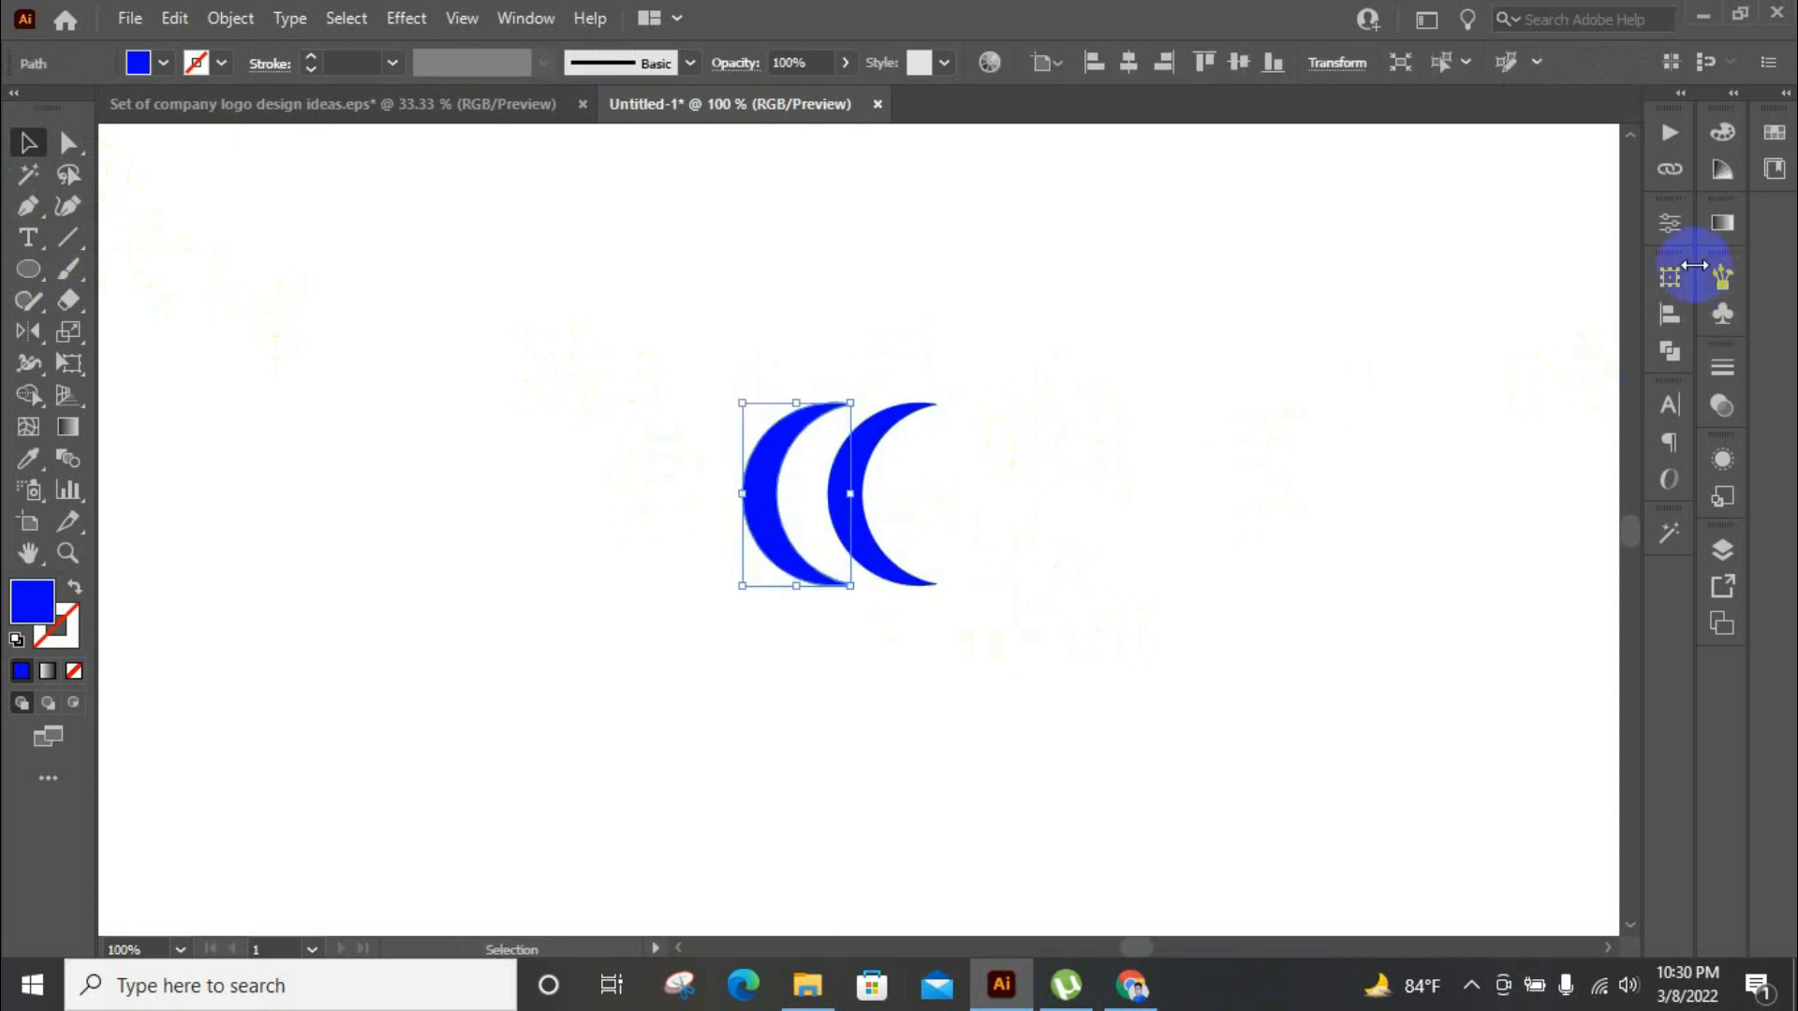
left_click(1684, 236)
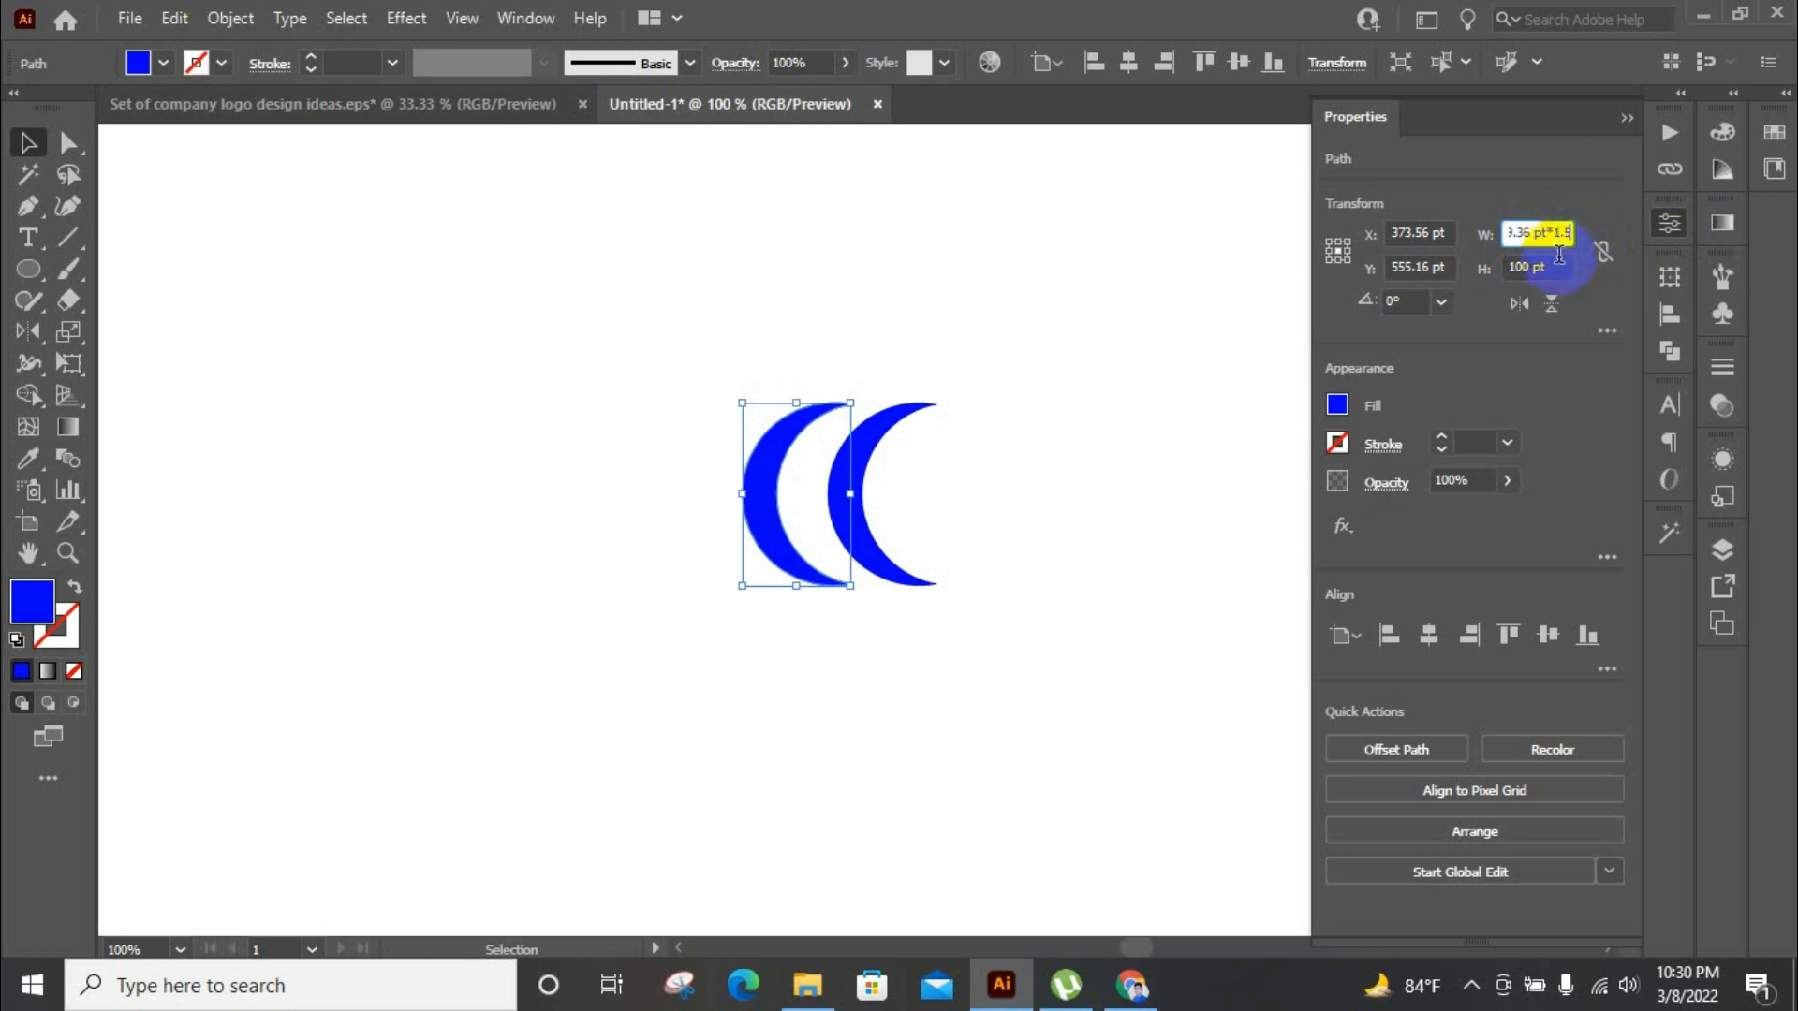
left_click(1551, 269)
type("*1.5")
key("Return")
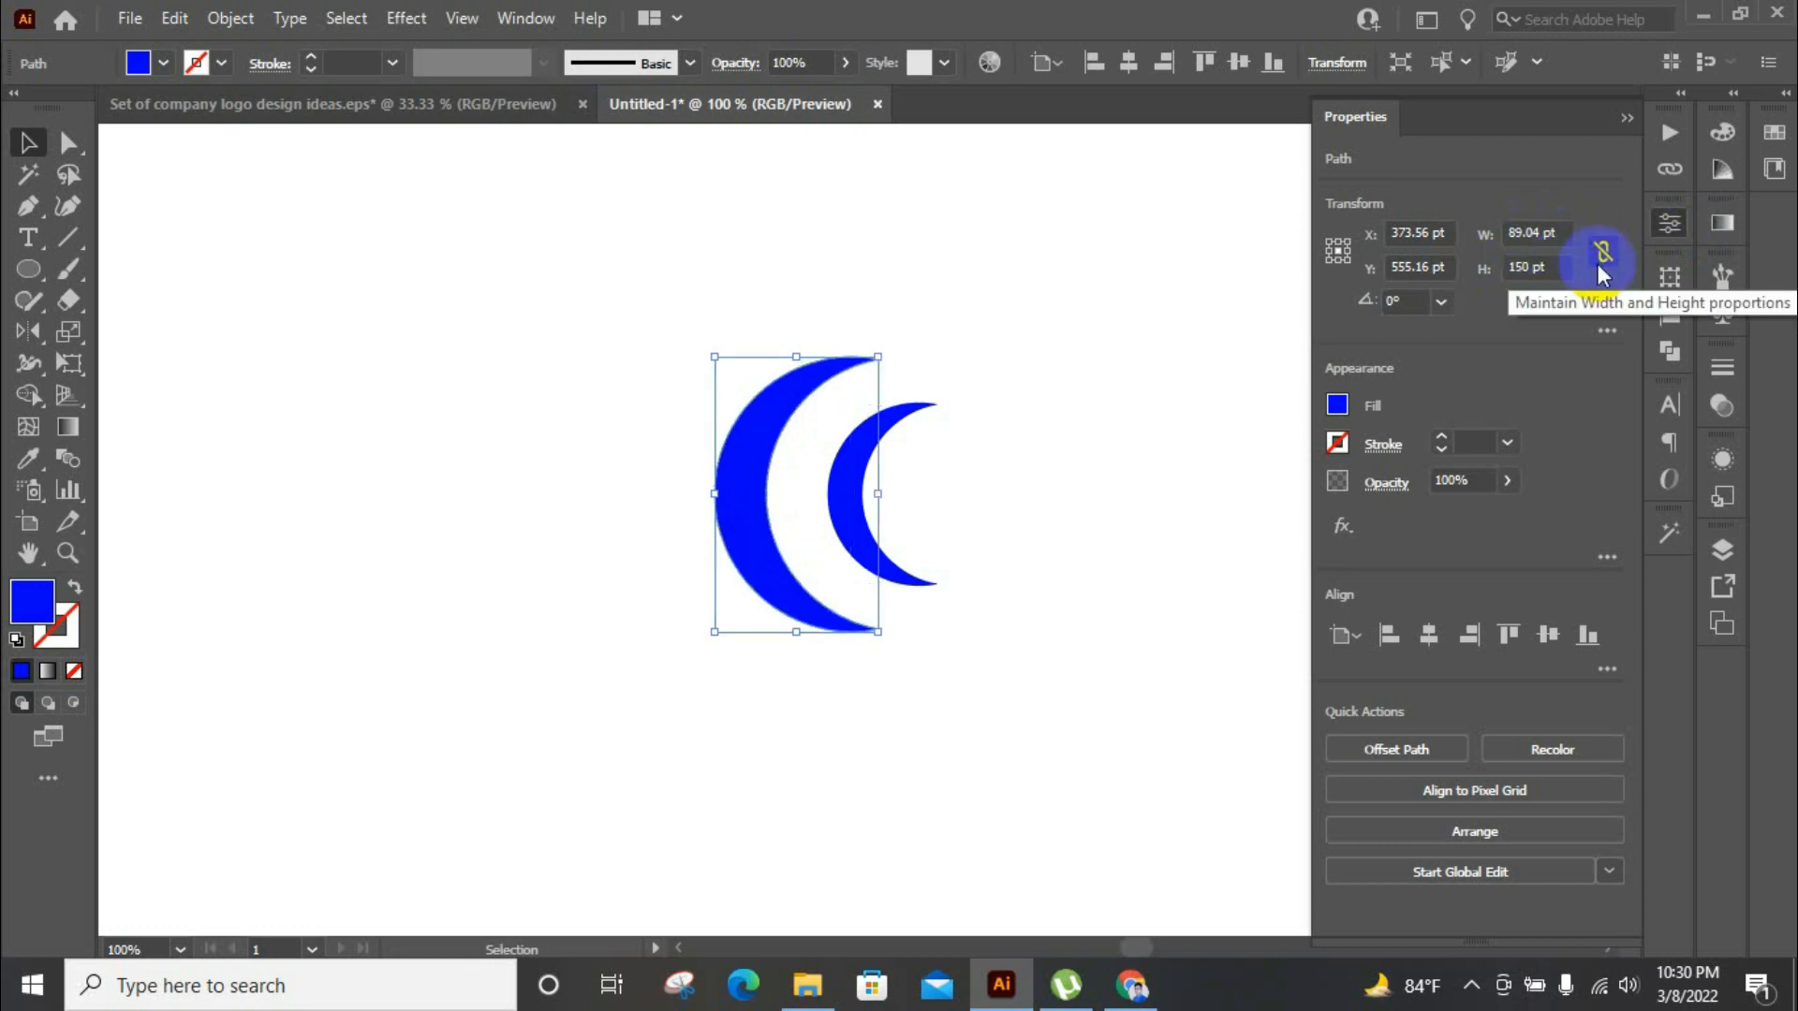
Duplicate the original small crescent to its right and double the copy's width and height to 118.72 by 200 pt
left_click(922, 579)
left_click_drag(922, 582, 1007, 582)
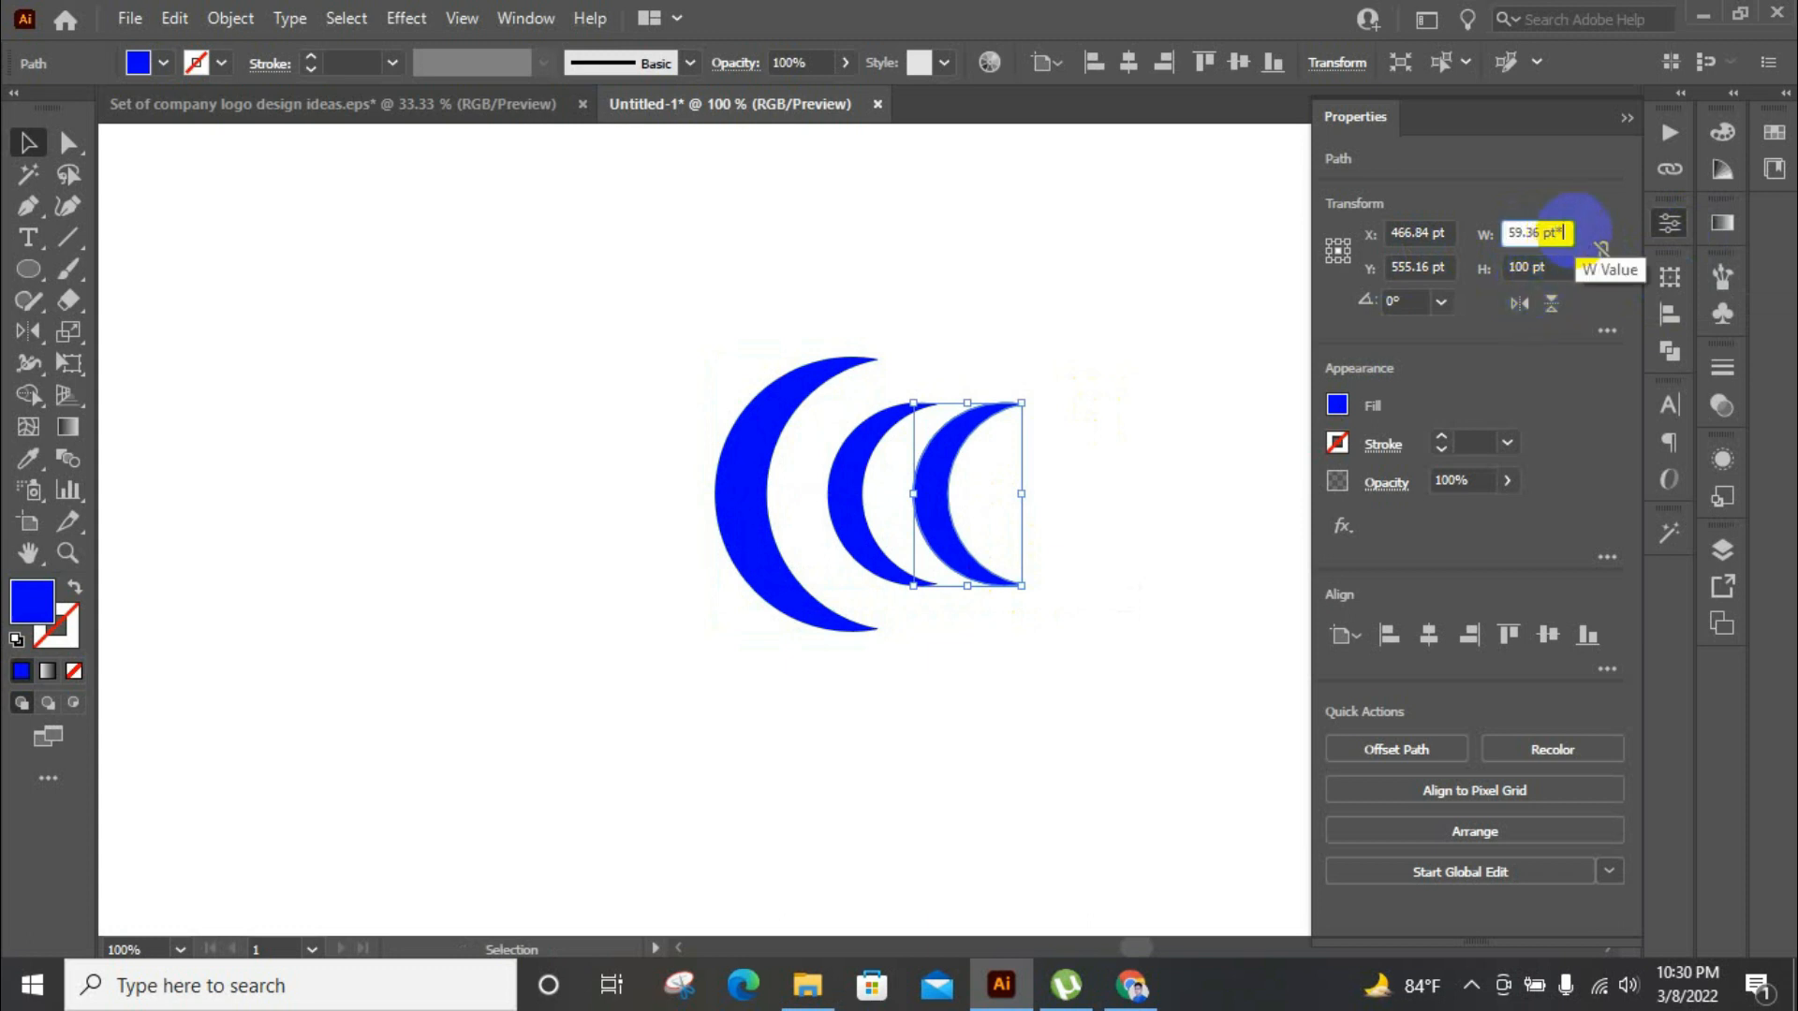
left_click(1566, 266)
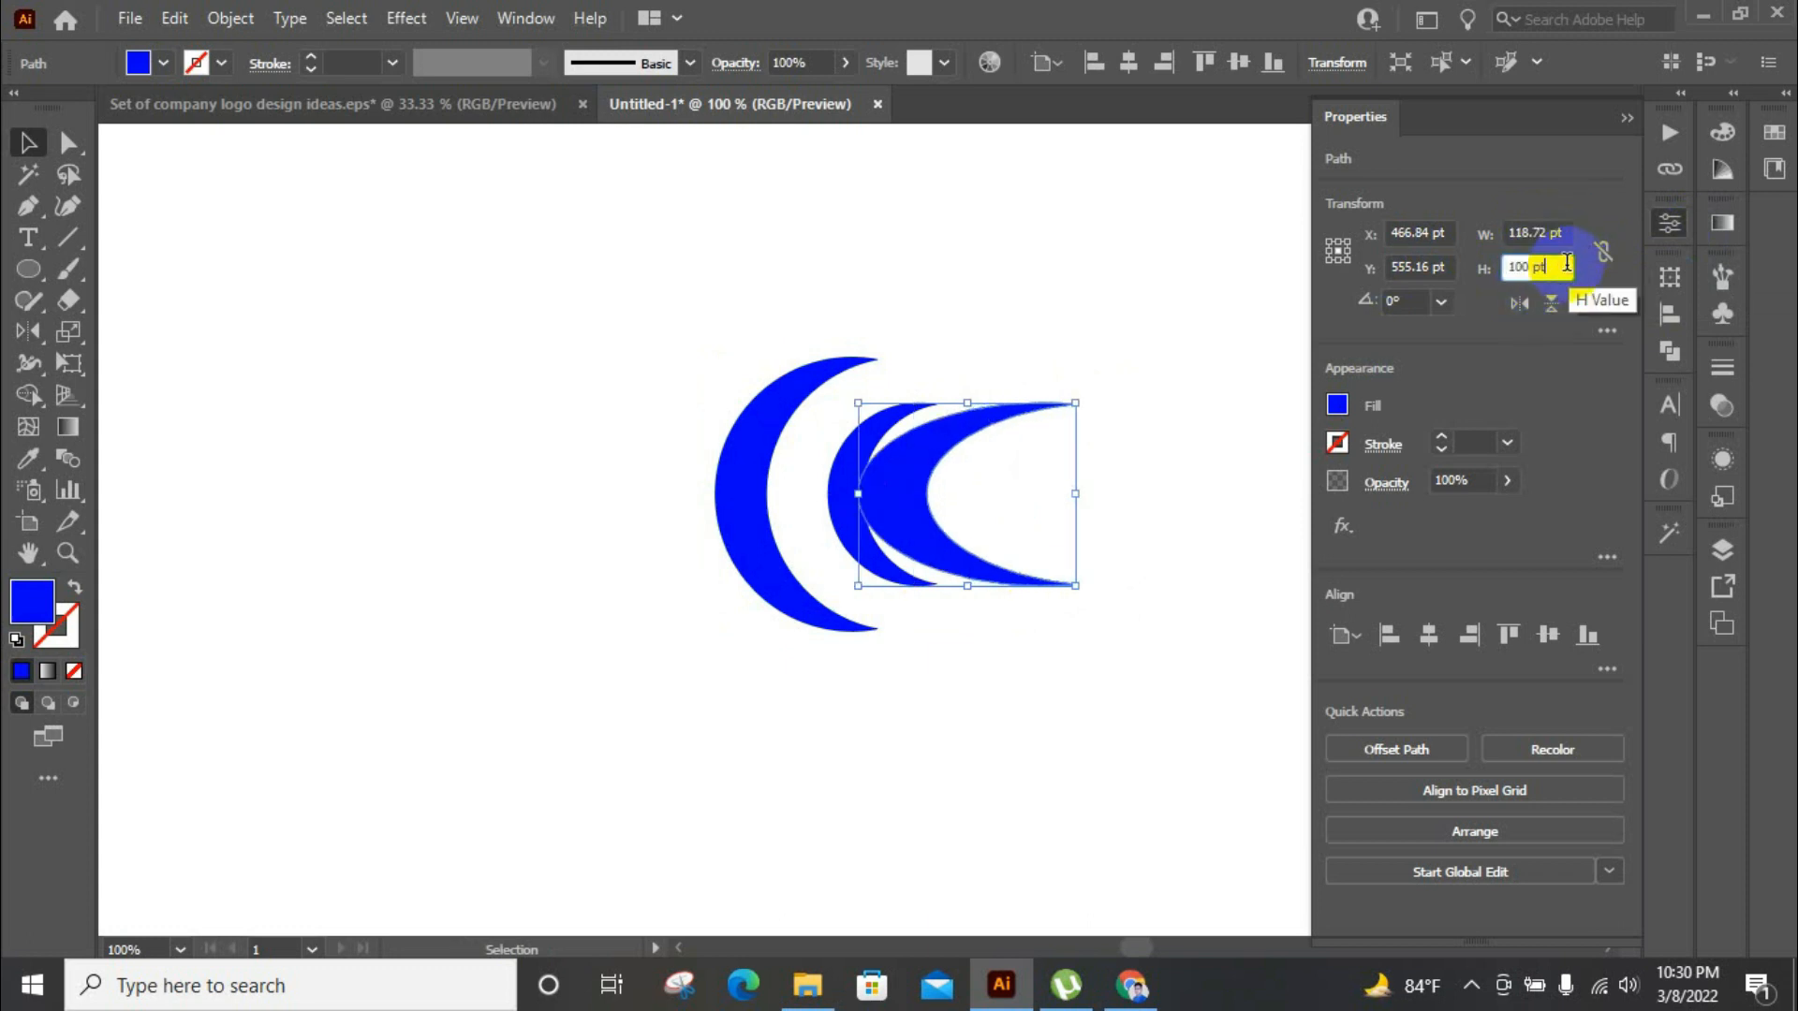
type("*2")
key("Return")
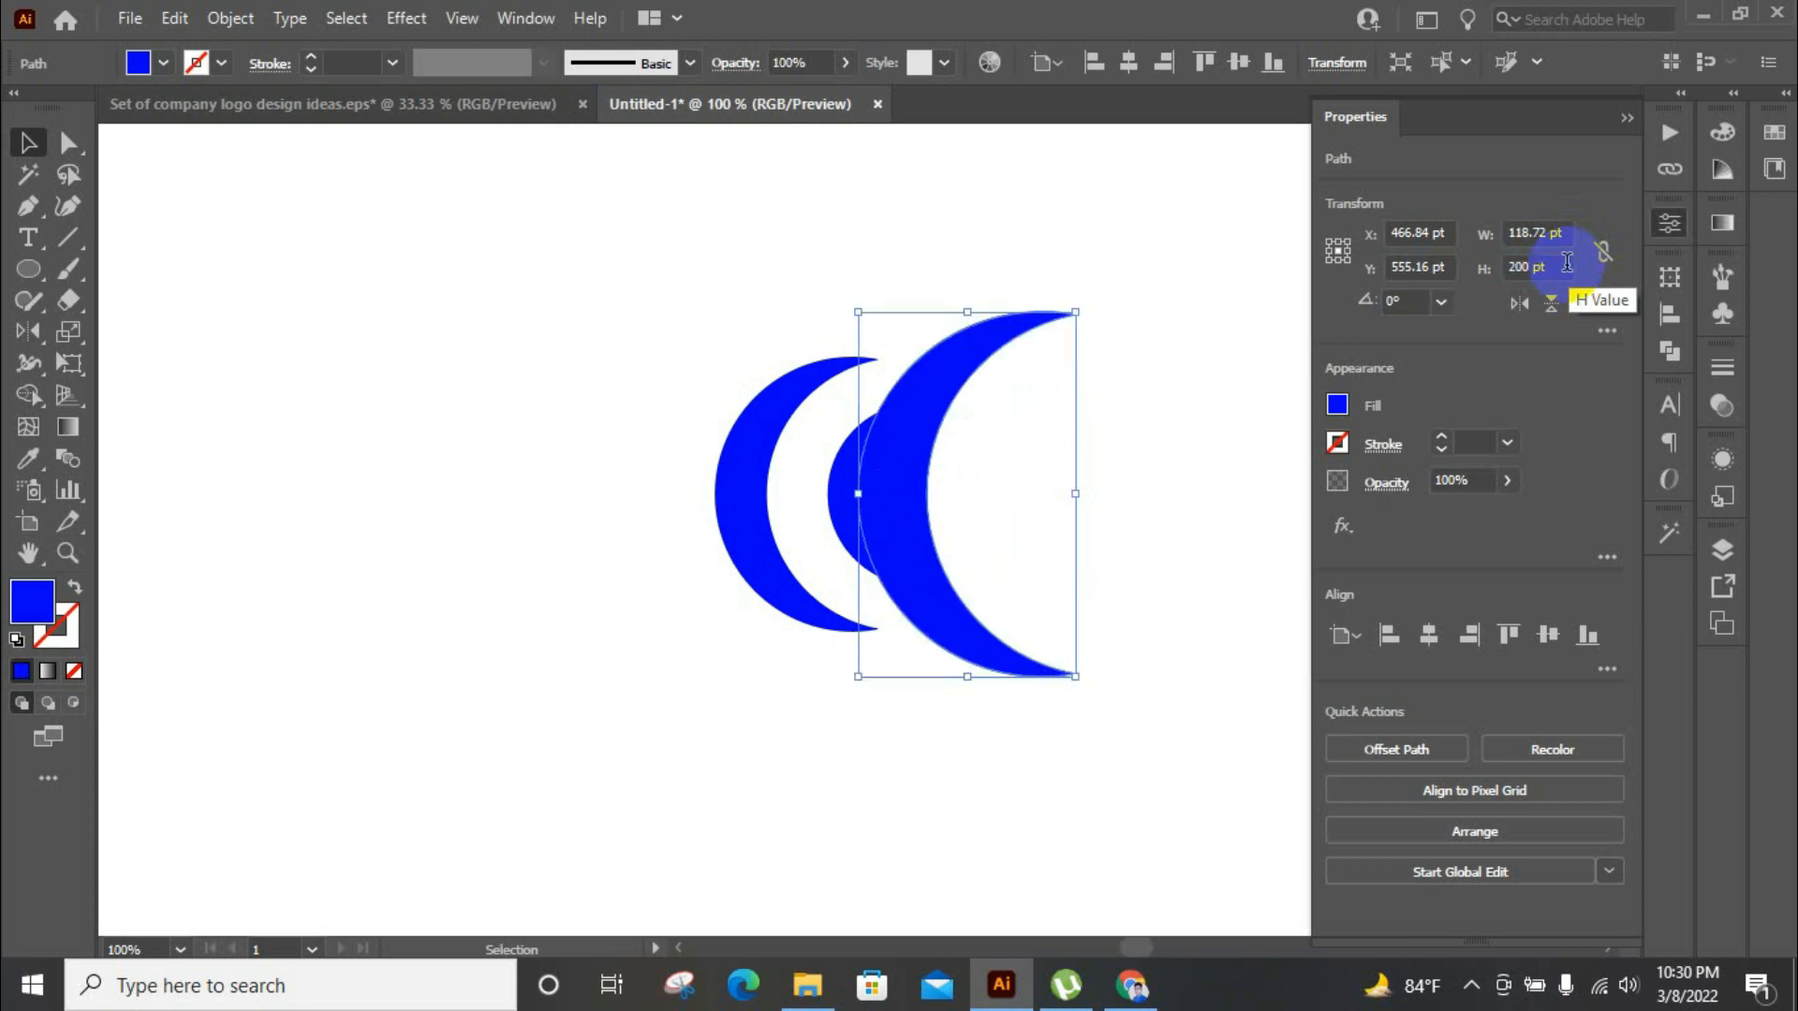
left_click(1672, 224)
left_click(1148, 531)
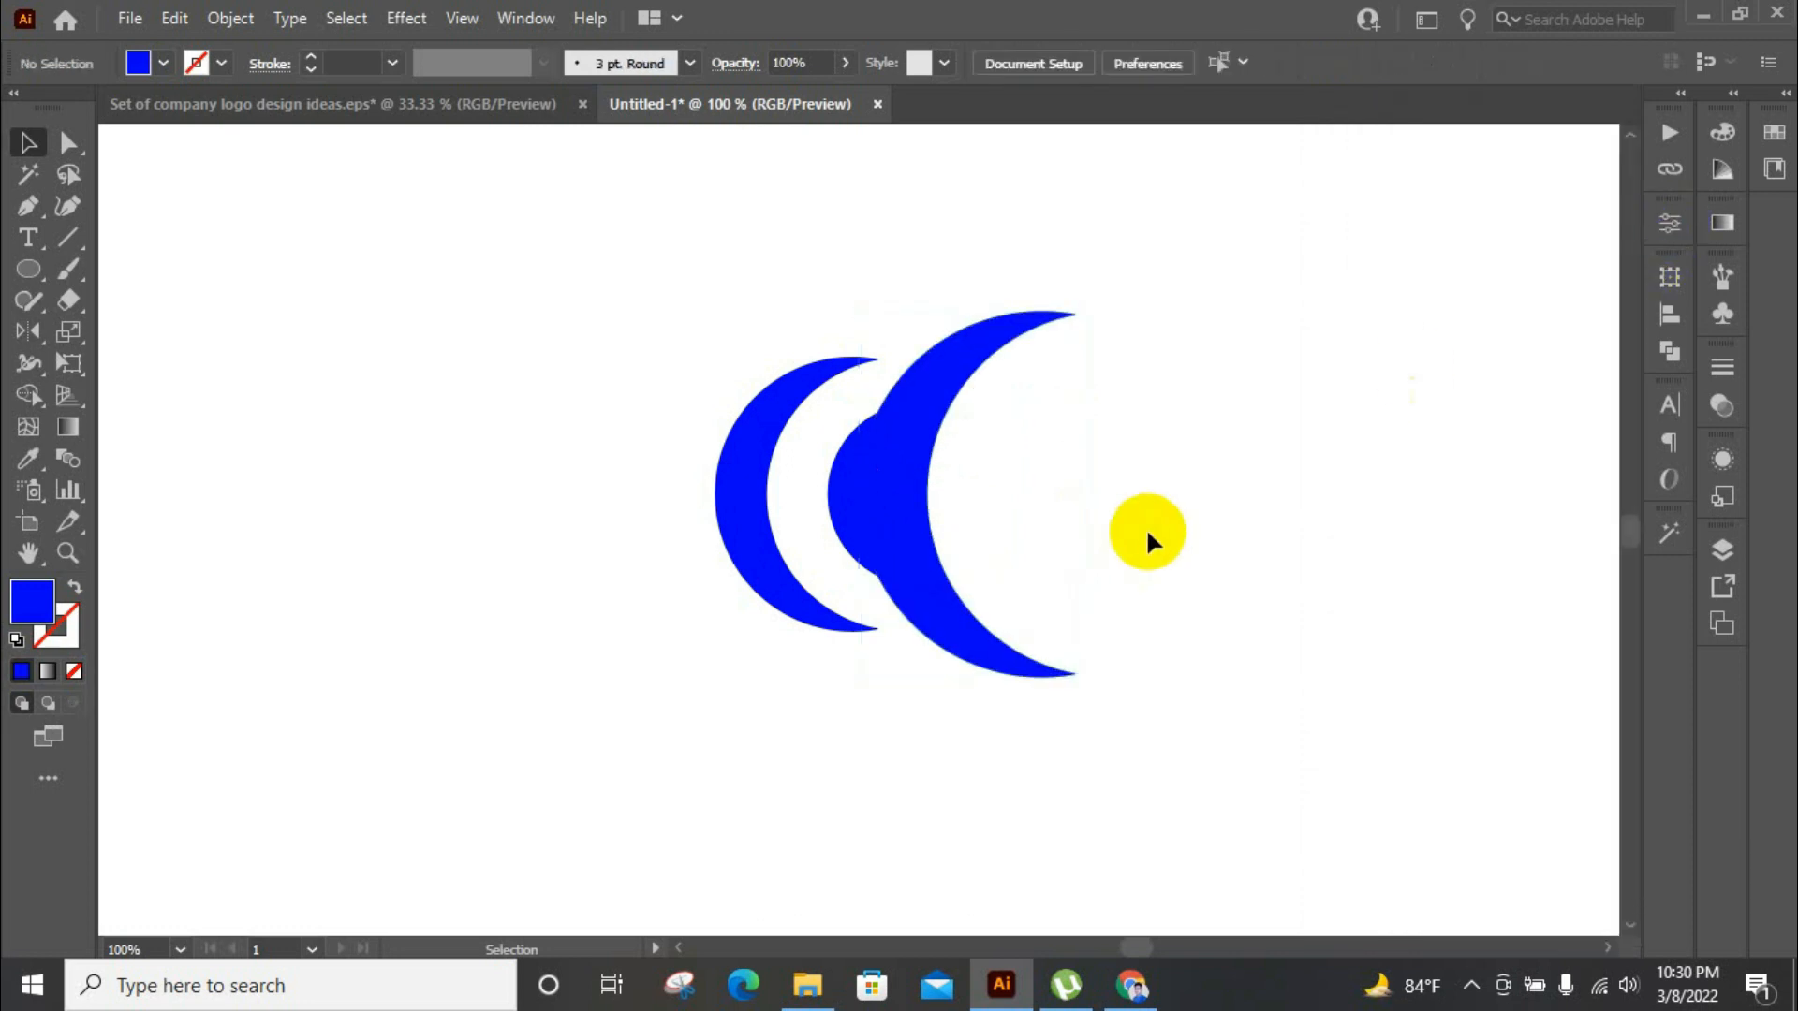
Move the largest crescent to the left of the two smaller ones
scroll(859, 600, "down", 2)
scroll(1102, 447, "up", 2)
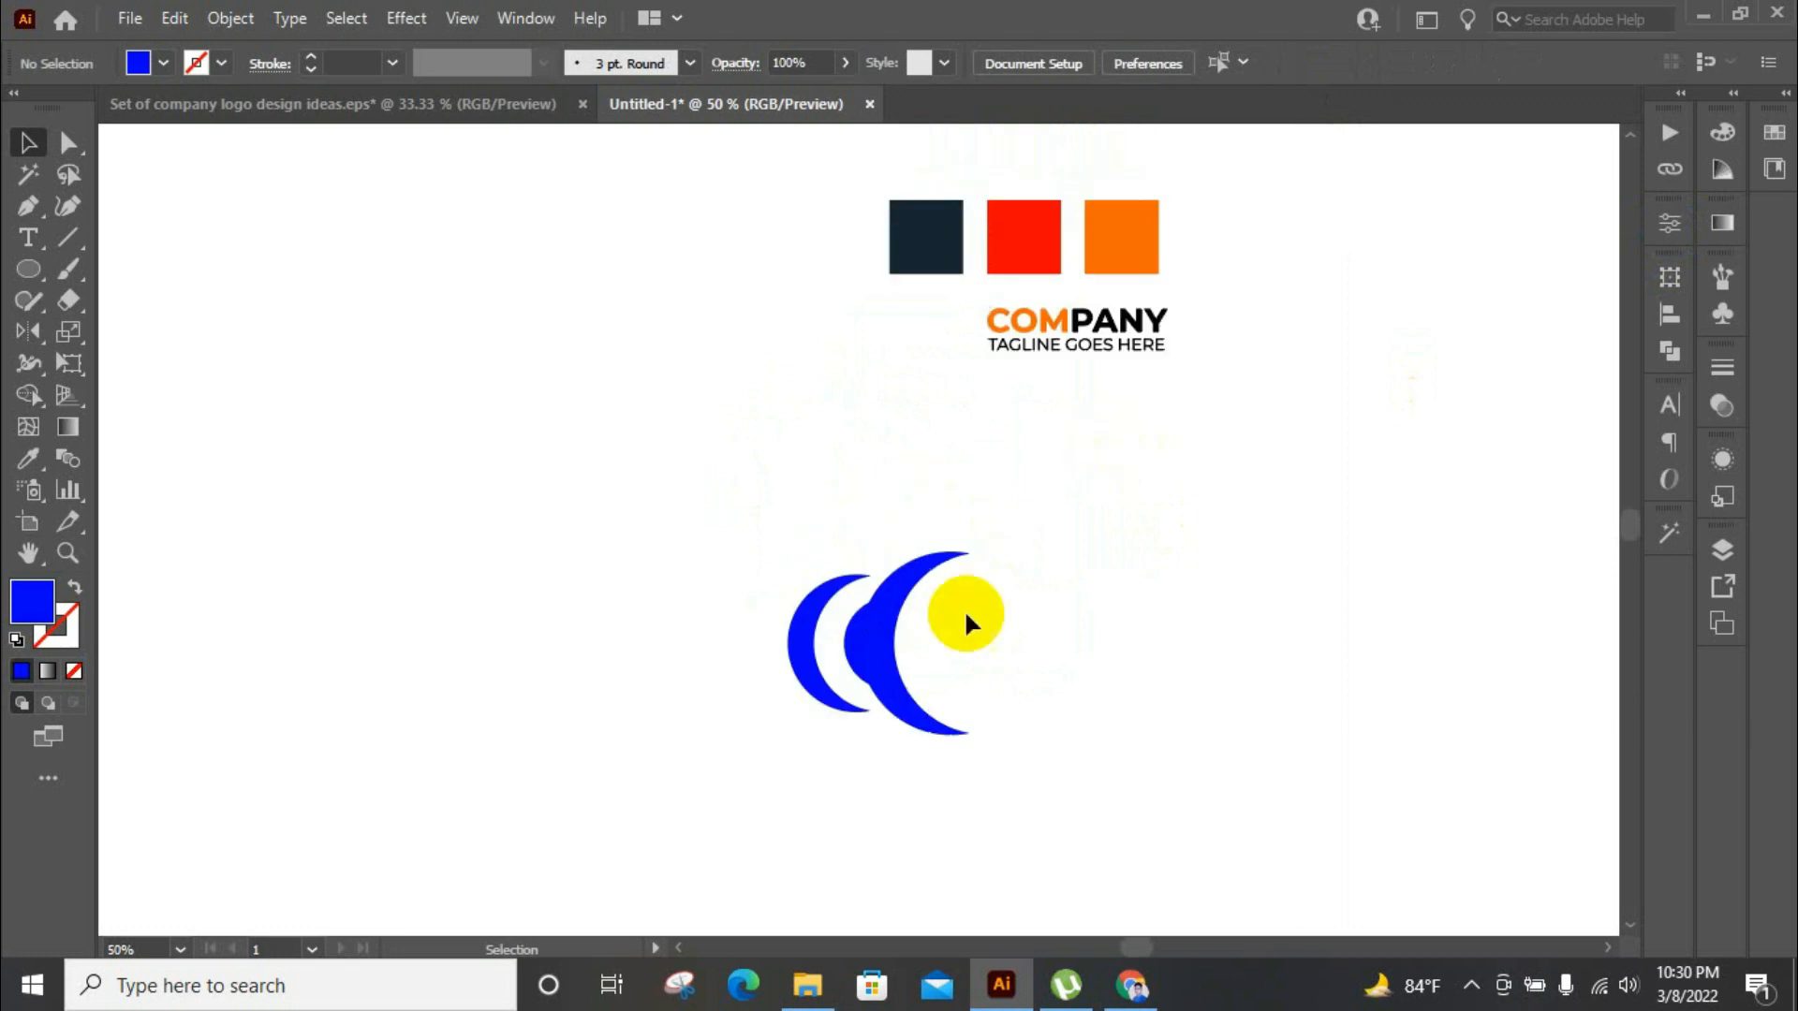
left_click_drag(896, 672, 746, 649)
left_click(900, 661)
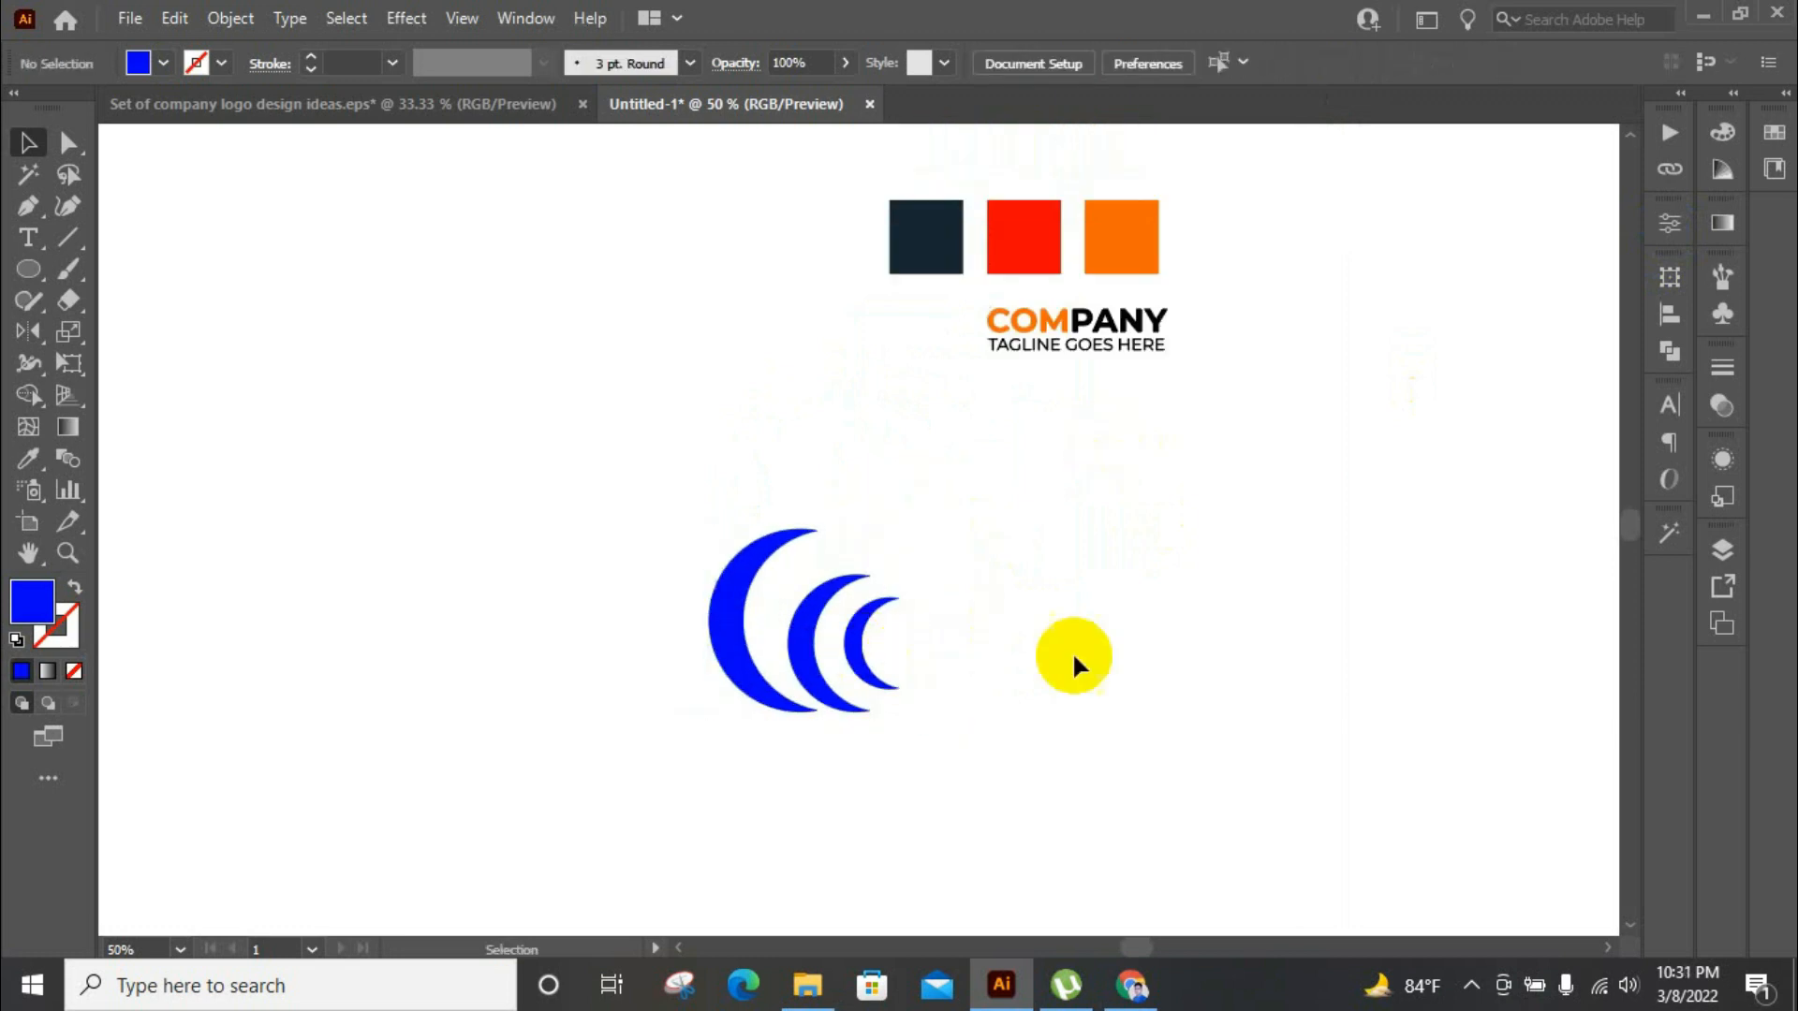
Fill the largest crescent with the dark navy of the sample square using the Eyedropper
left_click(716, 638)
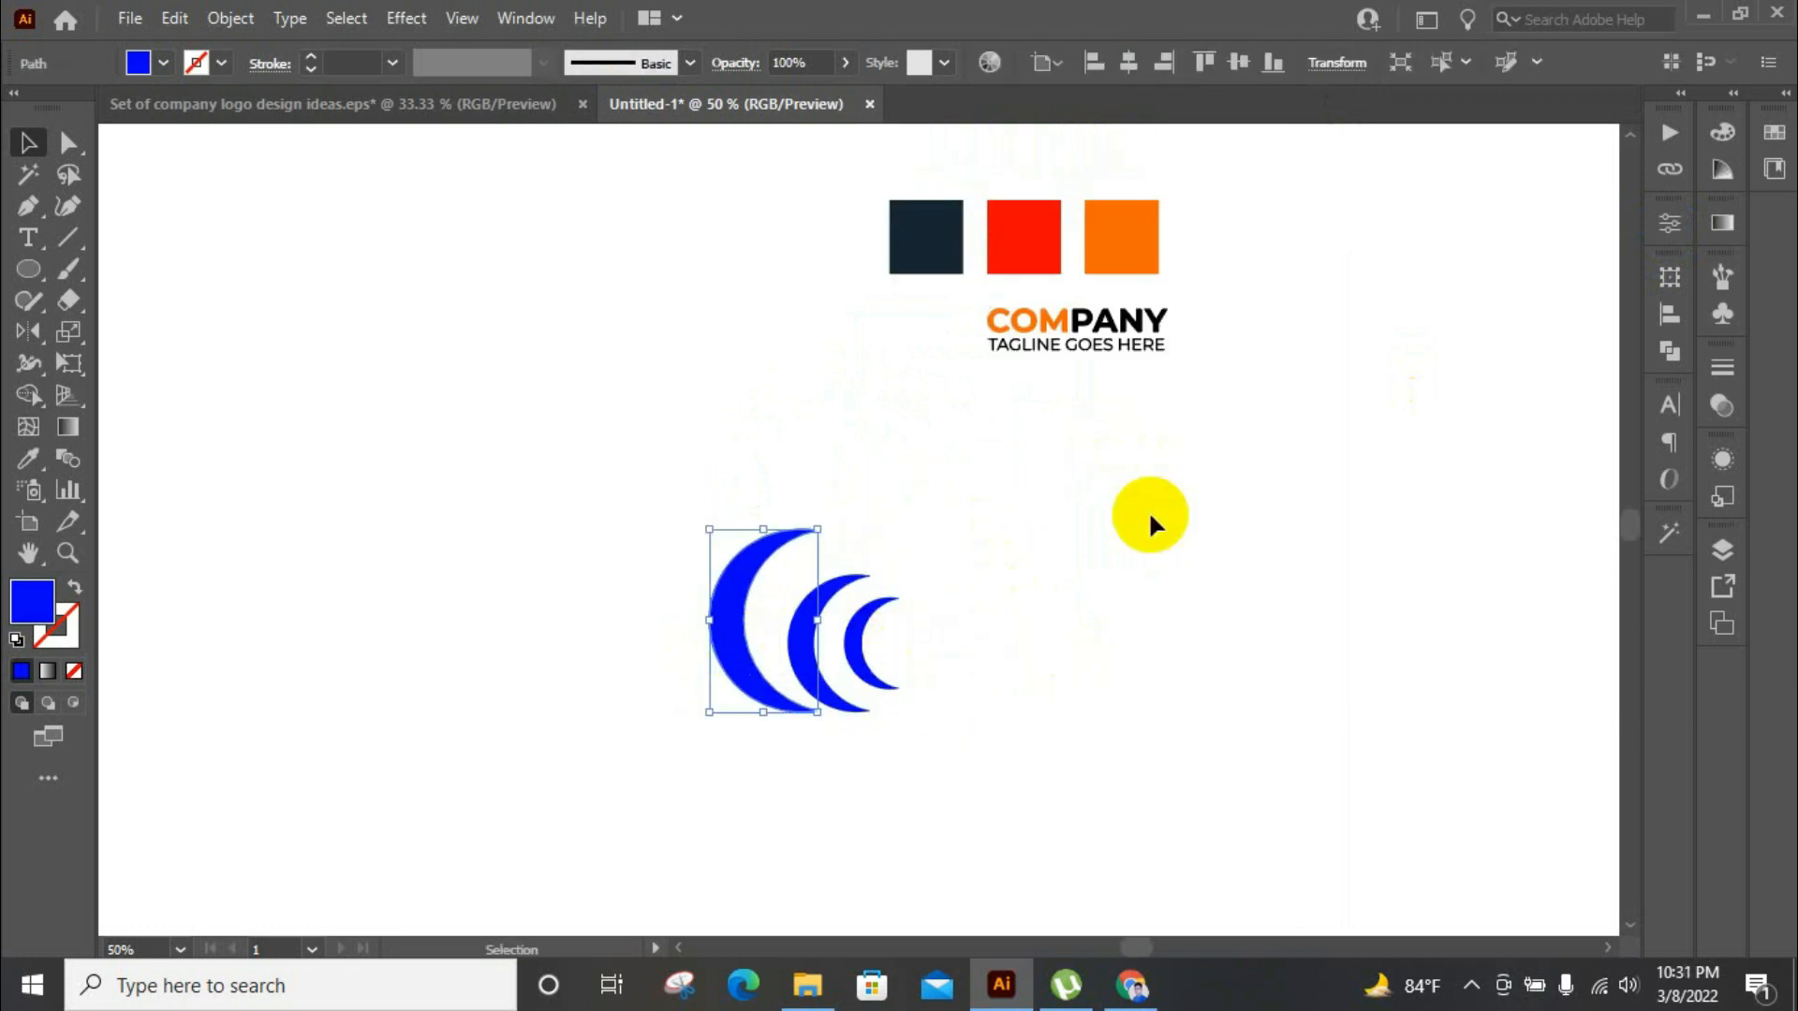
key("i")
left_click(923, 236)
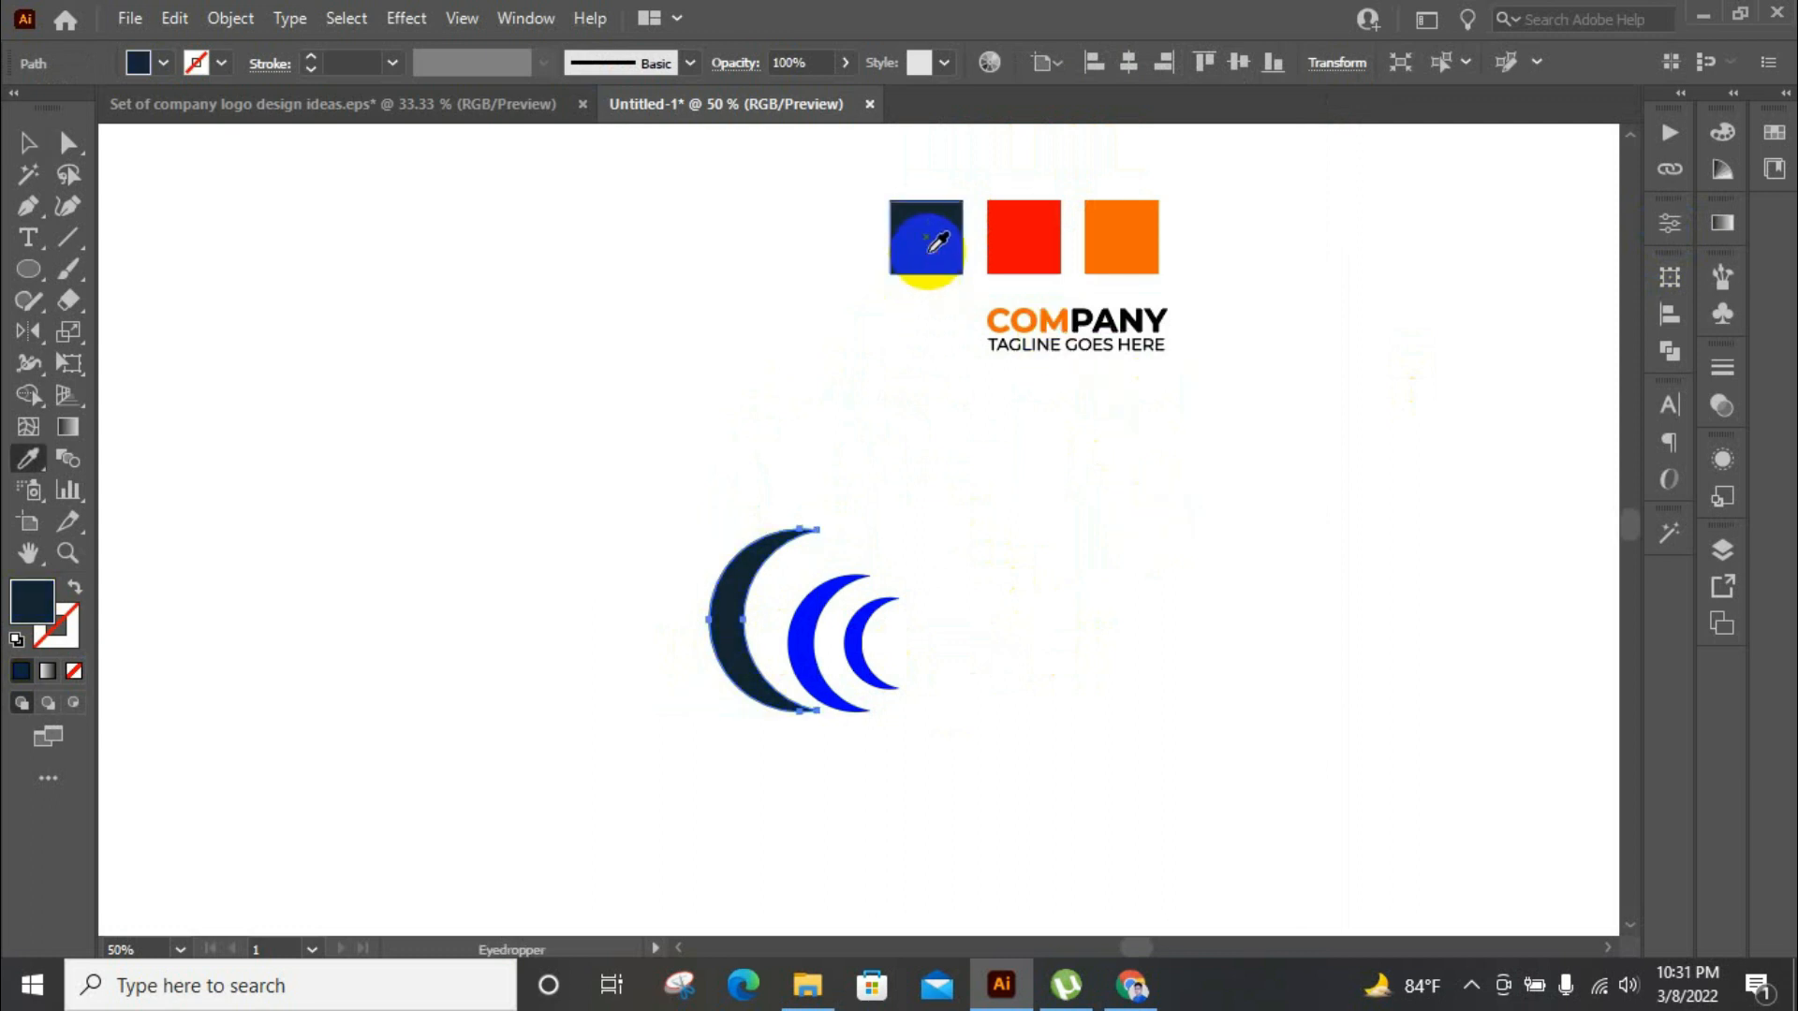
key("v")
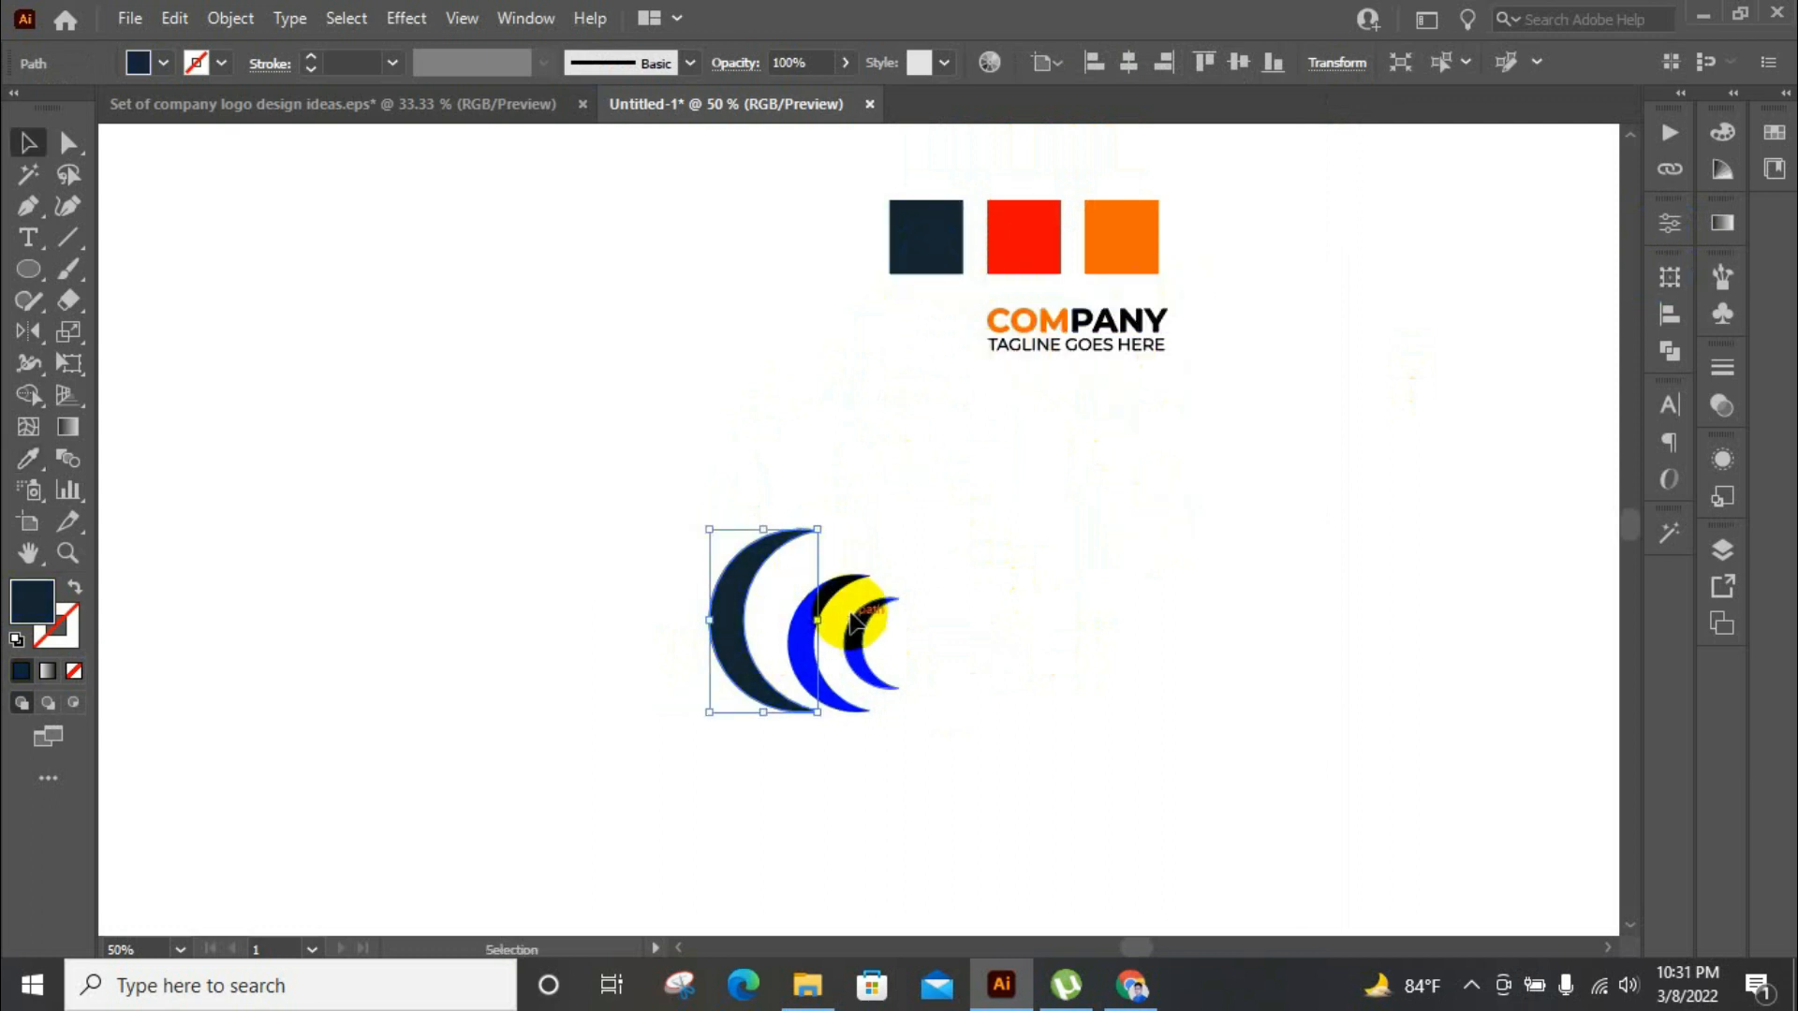
Fill the middle crescent with the orange of the sample square using the Eyedropper
left_click(853, 567)
left_click(852, 579)
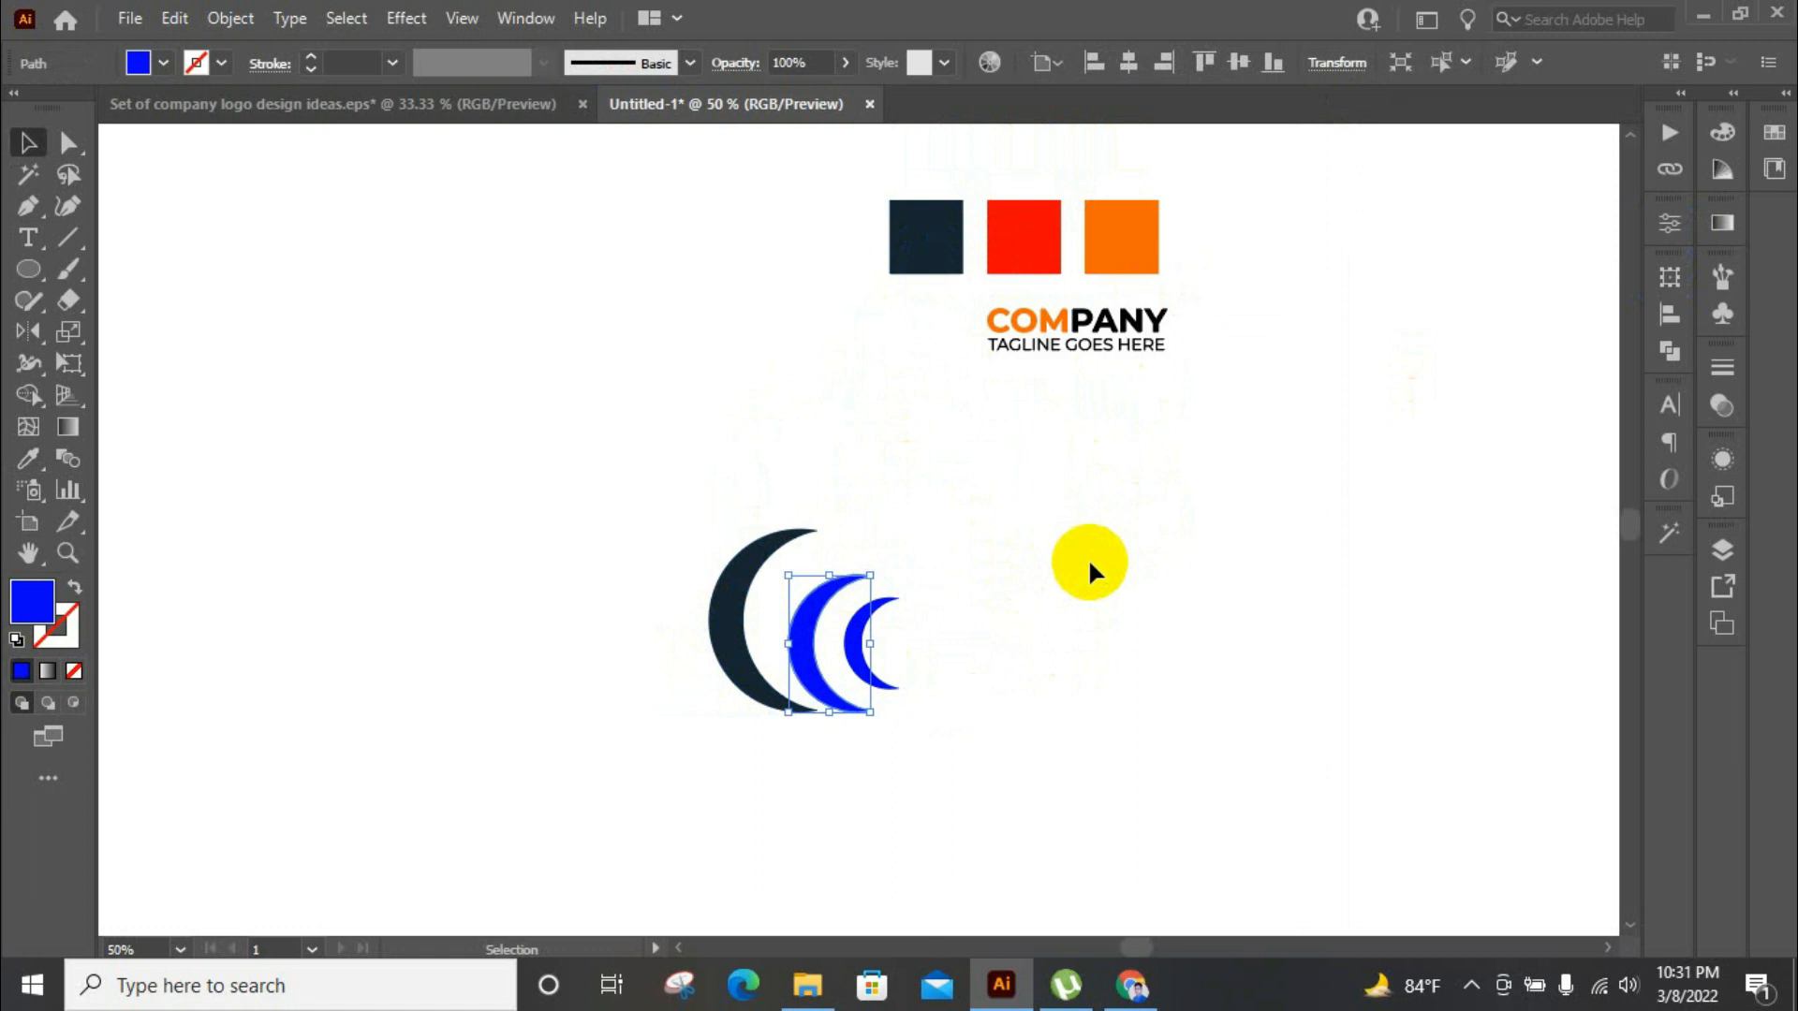
key("i")
left_click(1115, 242)
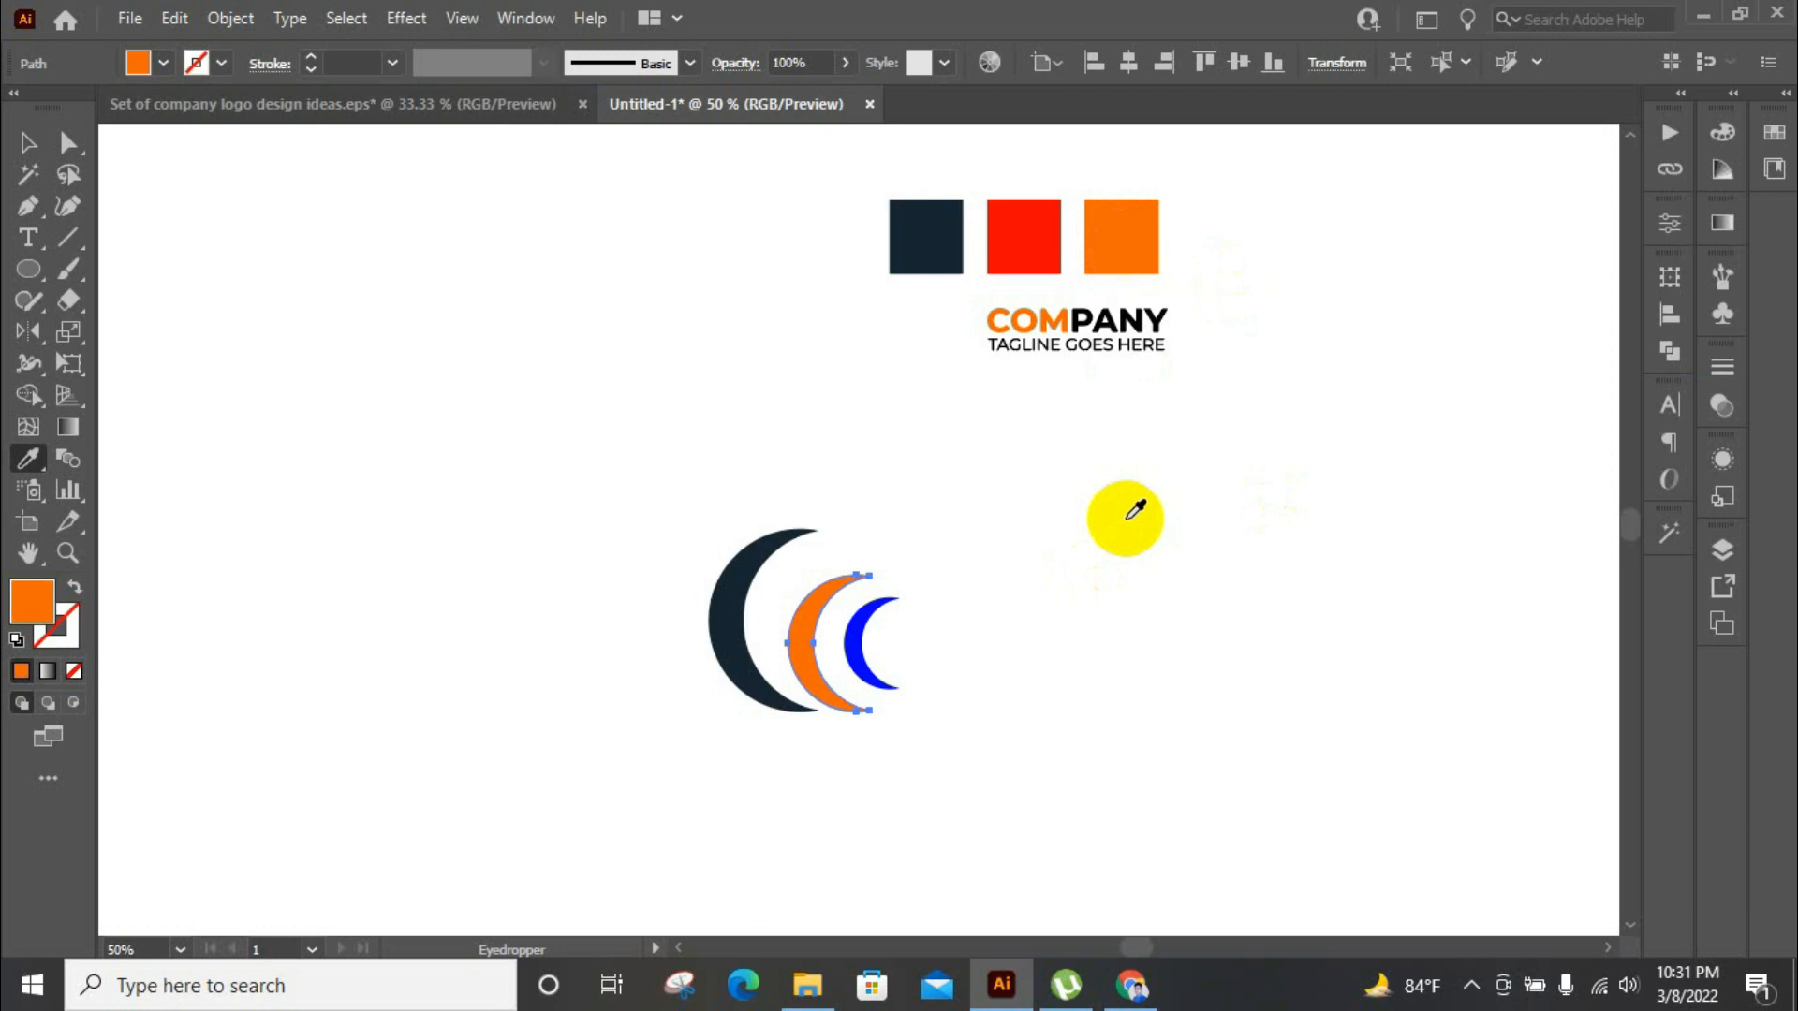
Fill the smallest crescent with the red of the sample square using the Eyedropper
left_click(1021, 239)
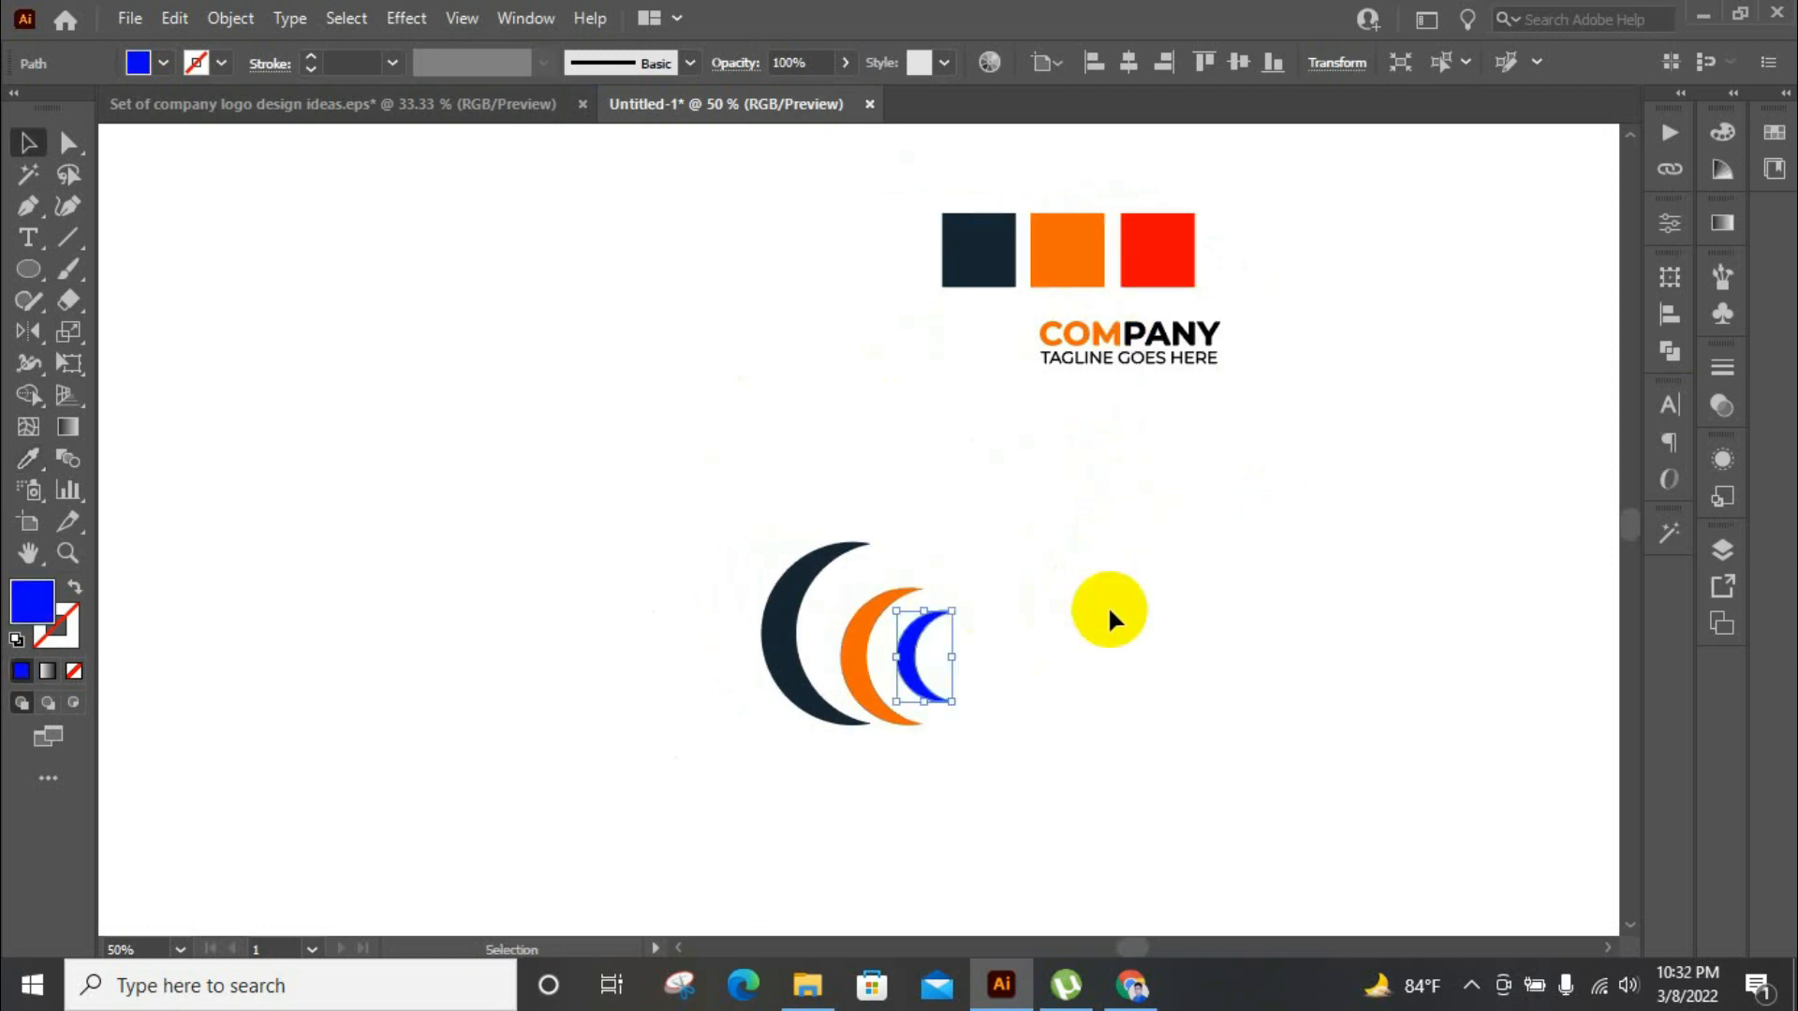
left_click(1158, 251)
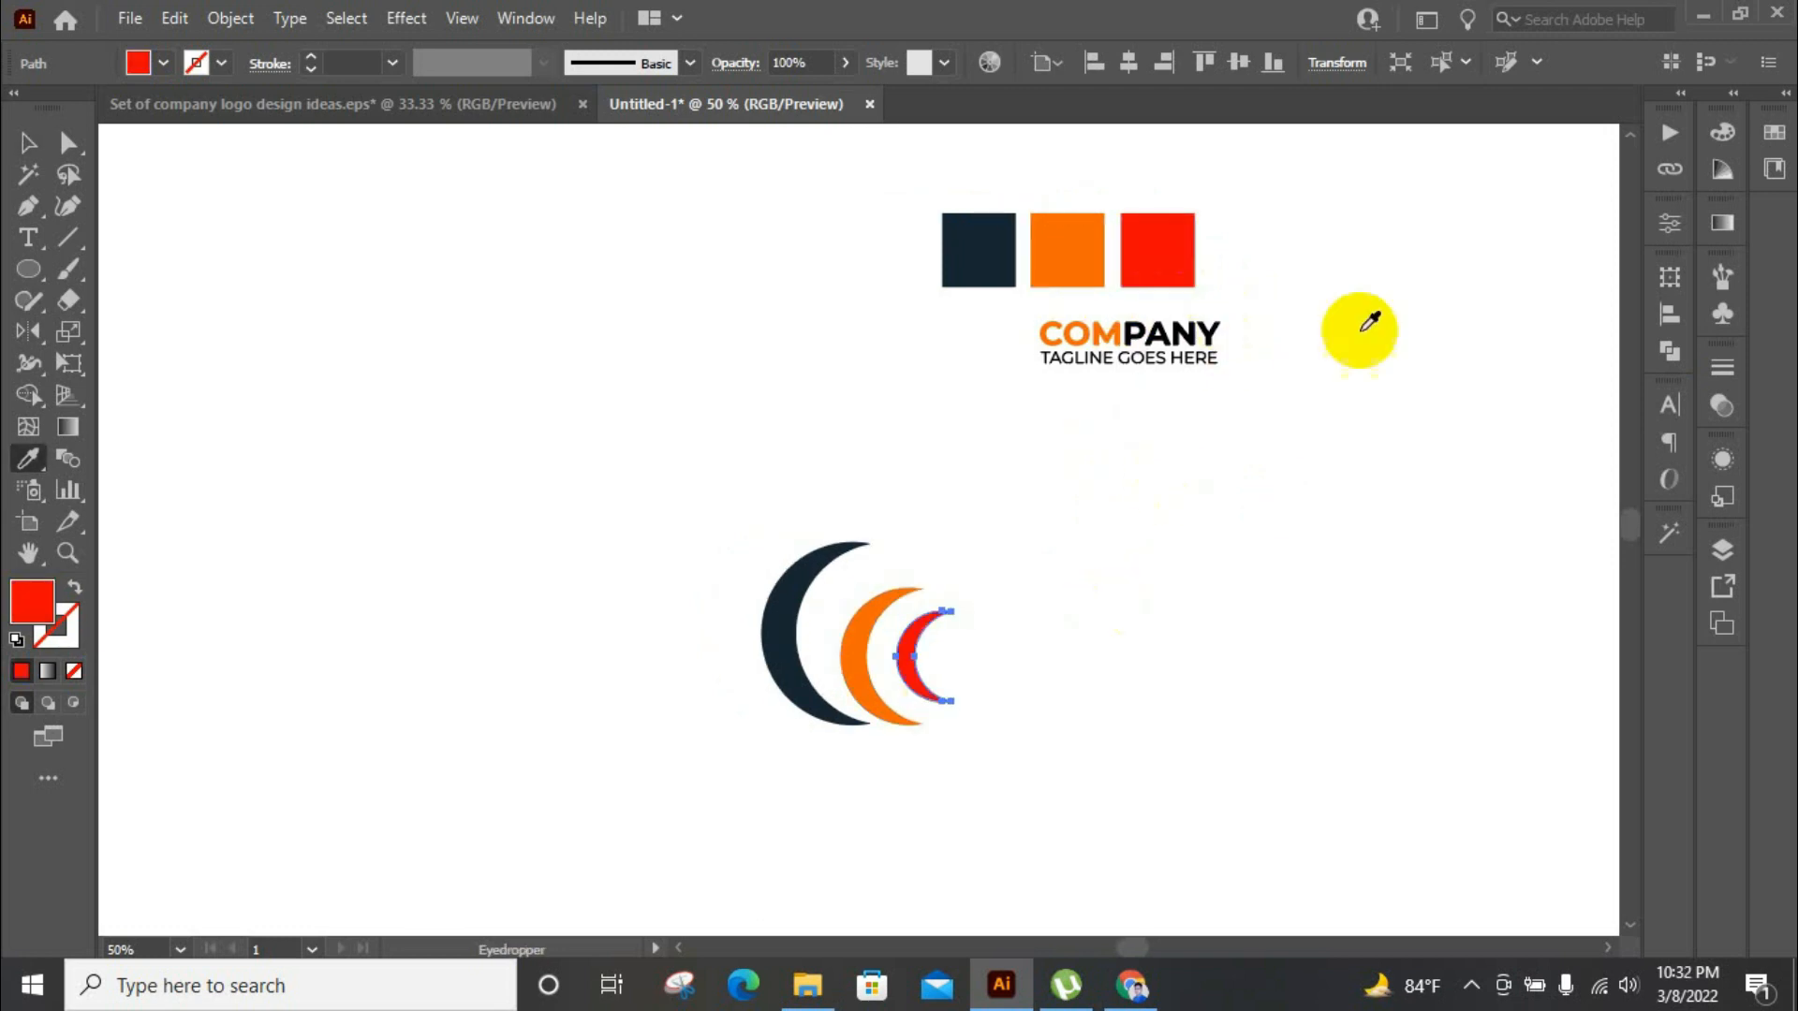
left_click(46, 146)
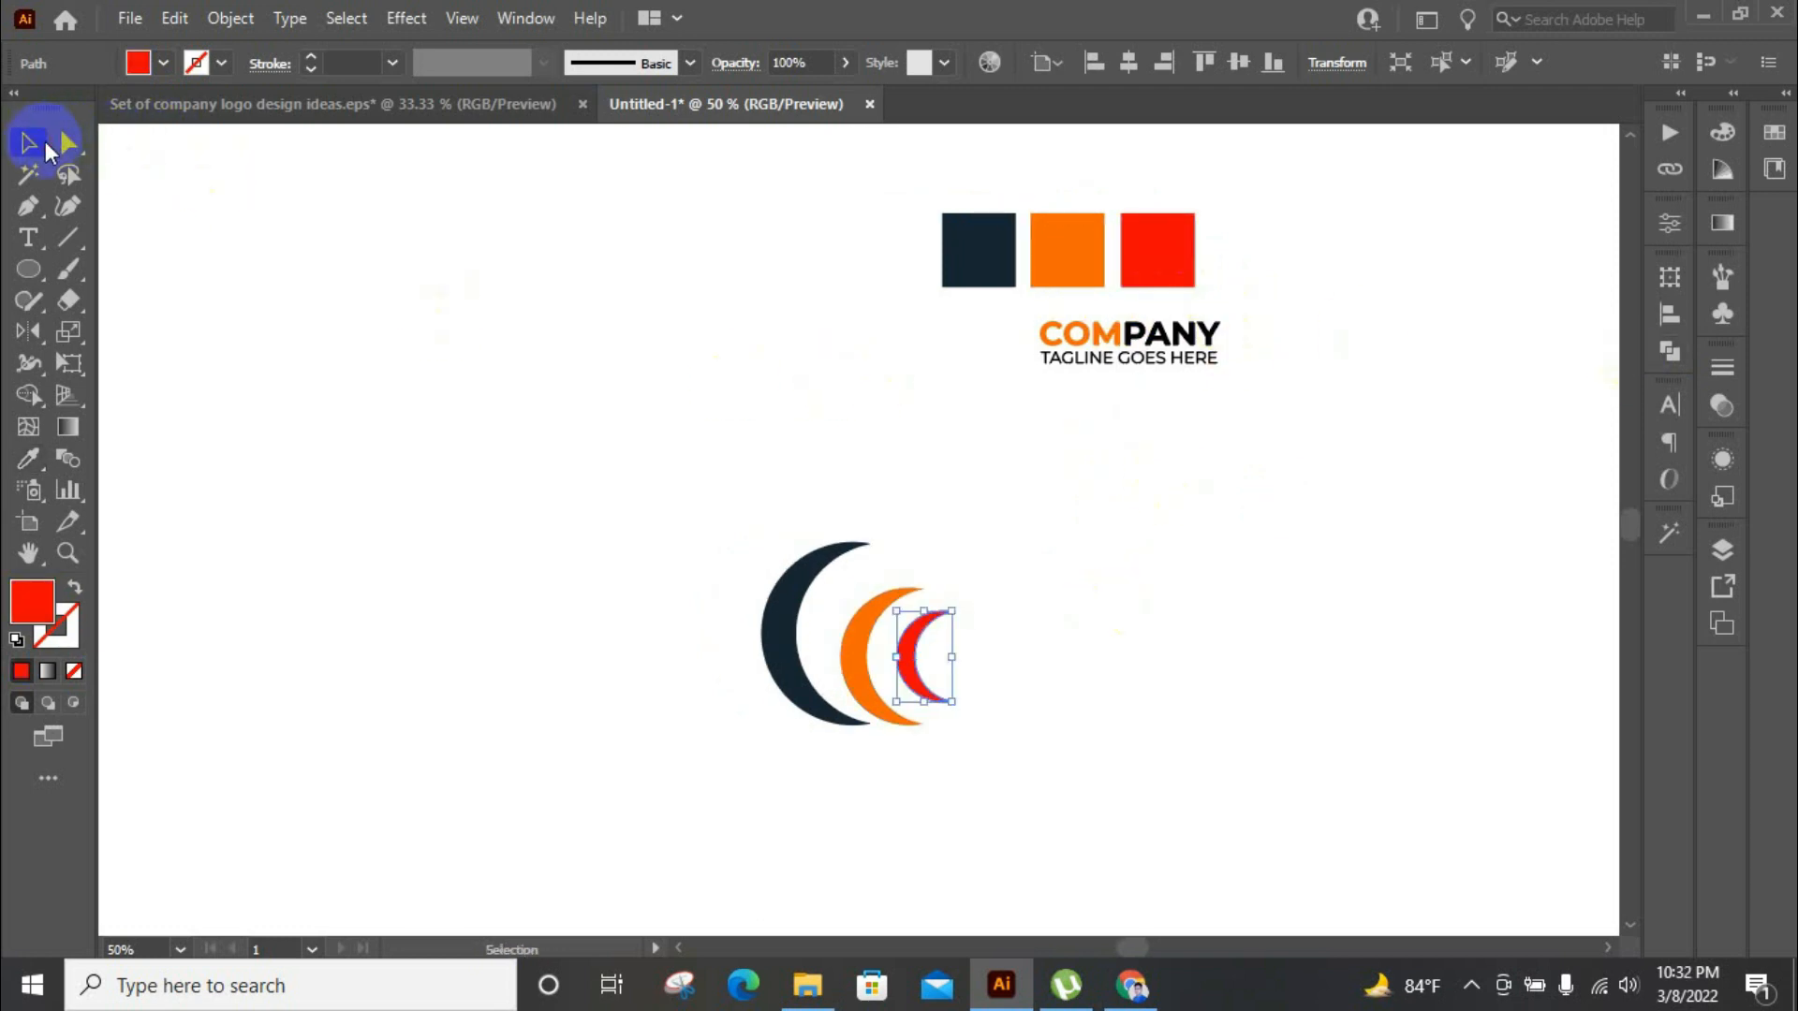
Align all three crescents to each other on their horizontal and vertical centers
left_click_drag(514, 433, 1193, 844)
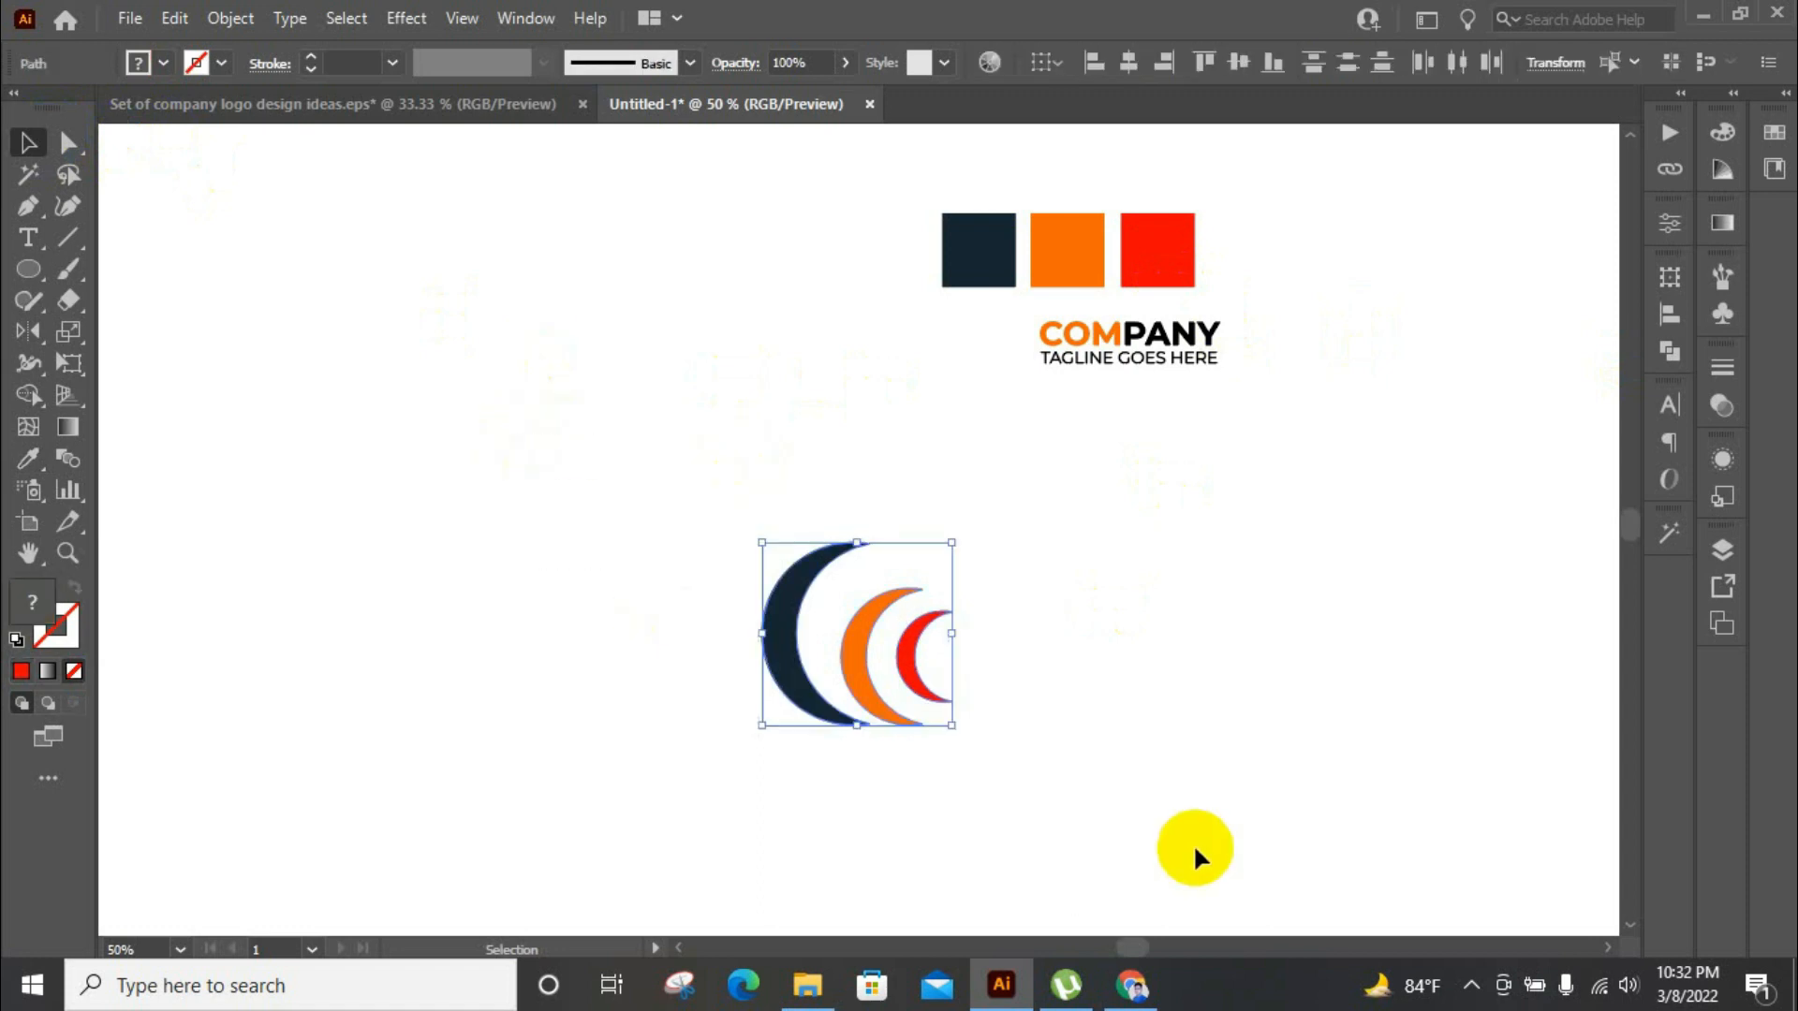
left_click(1161, 62)
left_click(1238, 63)
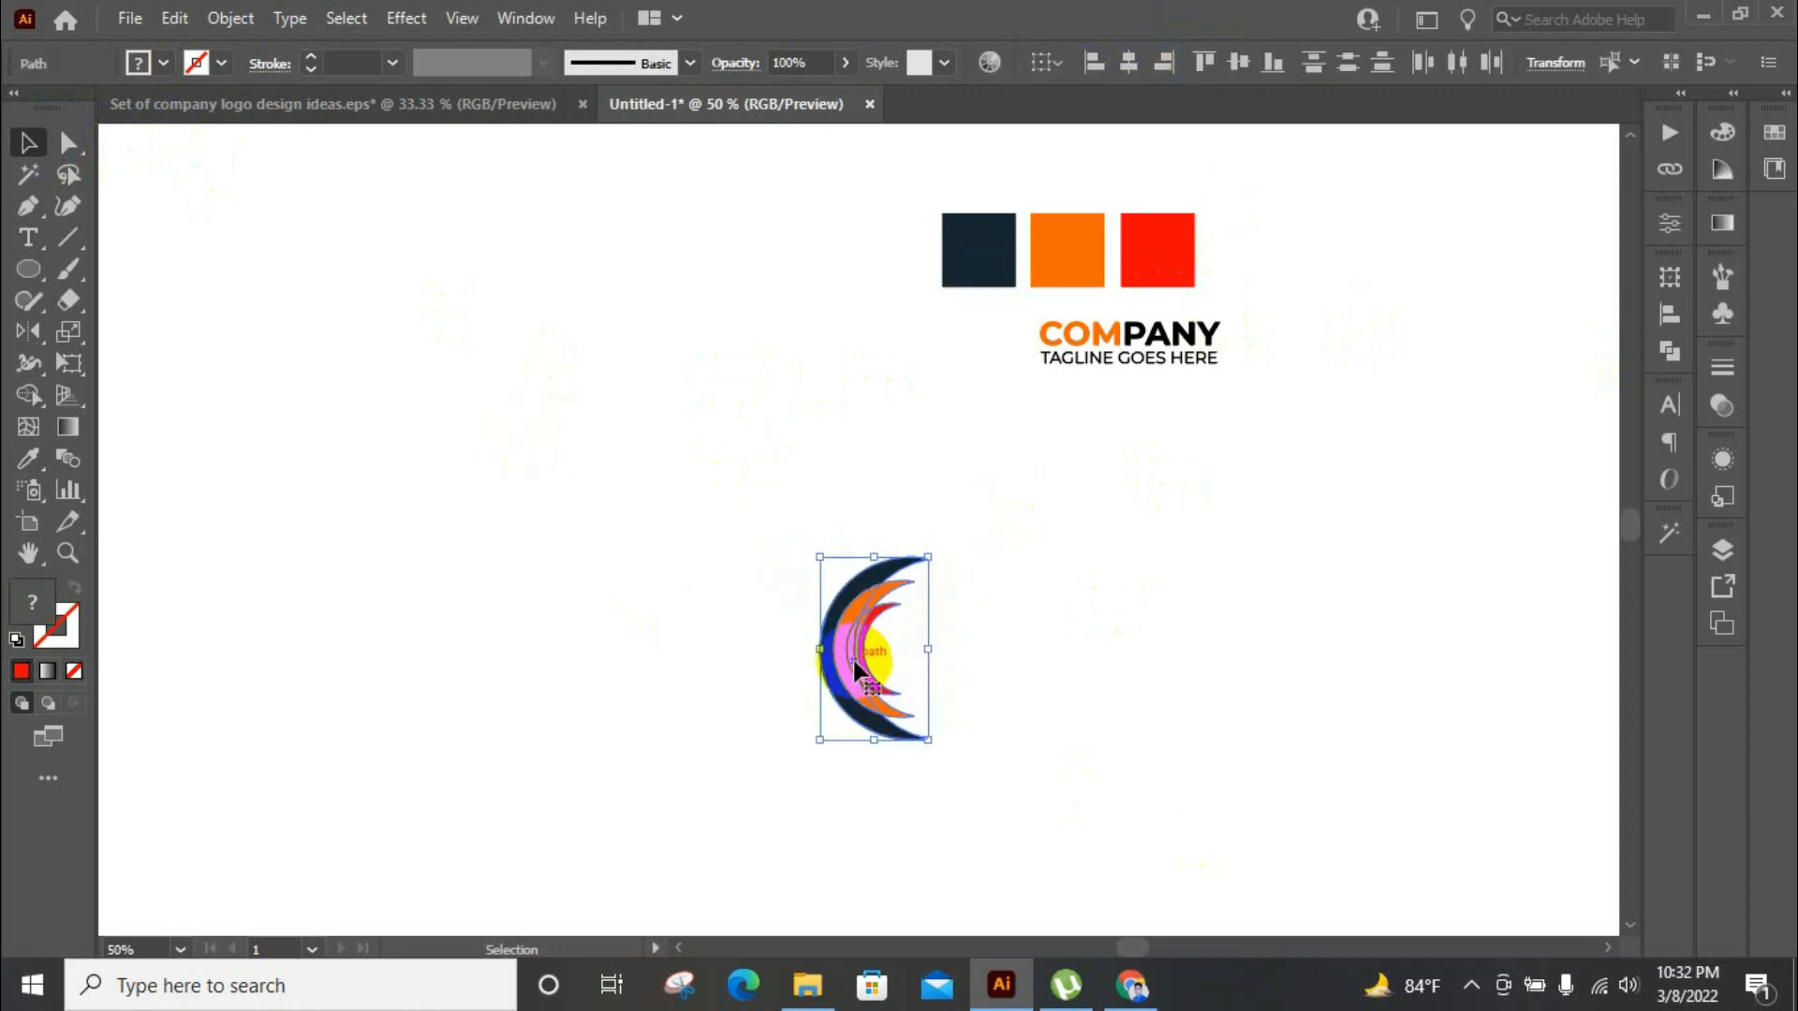
scroll(854, 662, "up", 3)
scroll(754, 402, "down", 3)
left_click(1020, 649)
Move the red crescent down so its lower tip meets the lower tip of the navy crescent
scroll(502, 594, "up", 2)
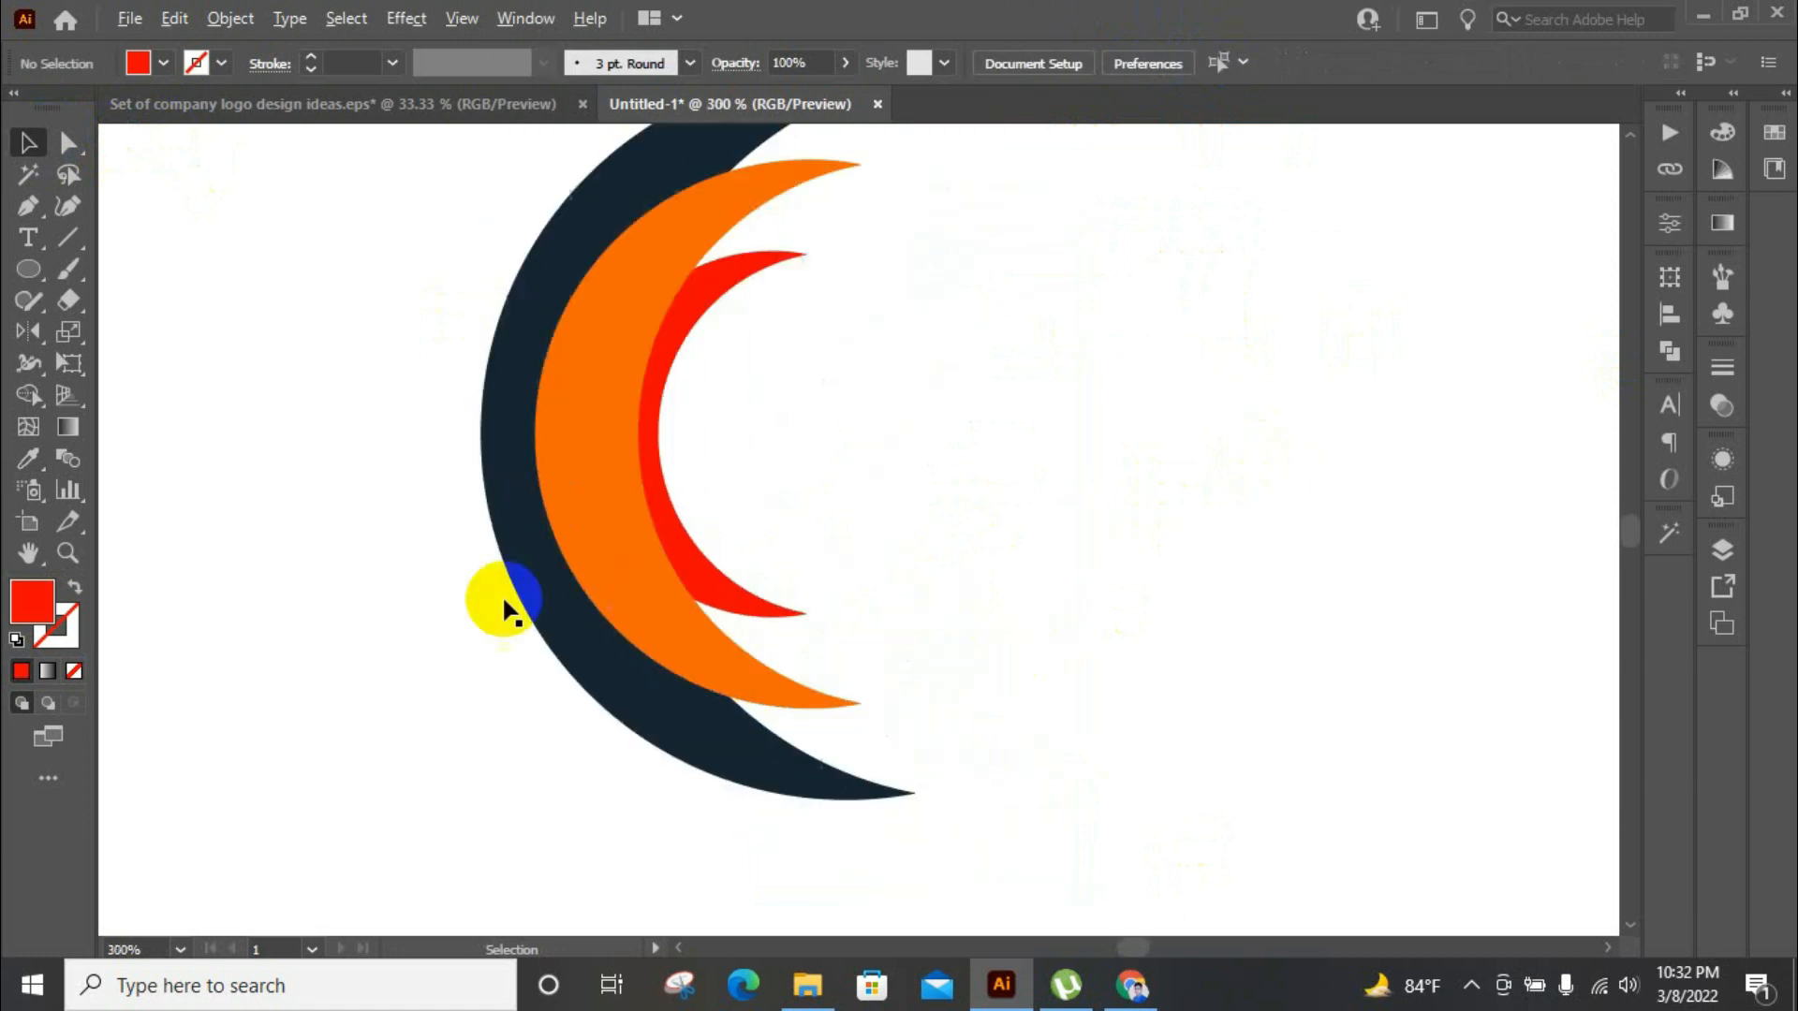
left_click_drag(773, 609, 880, 806)
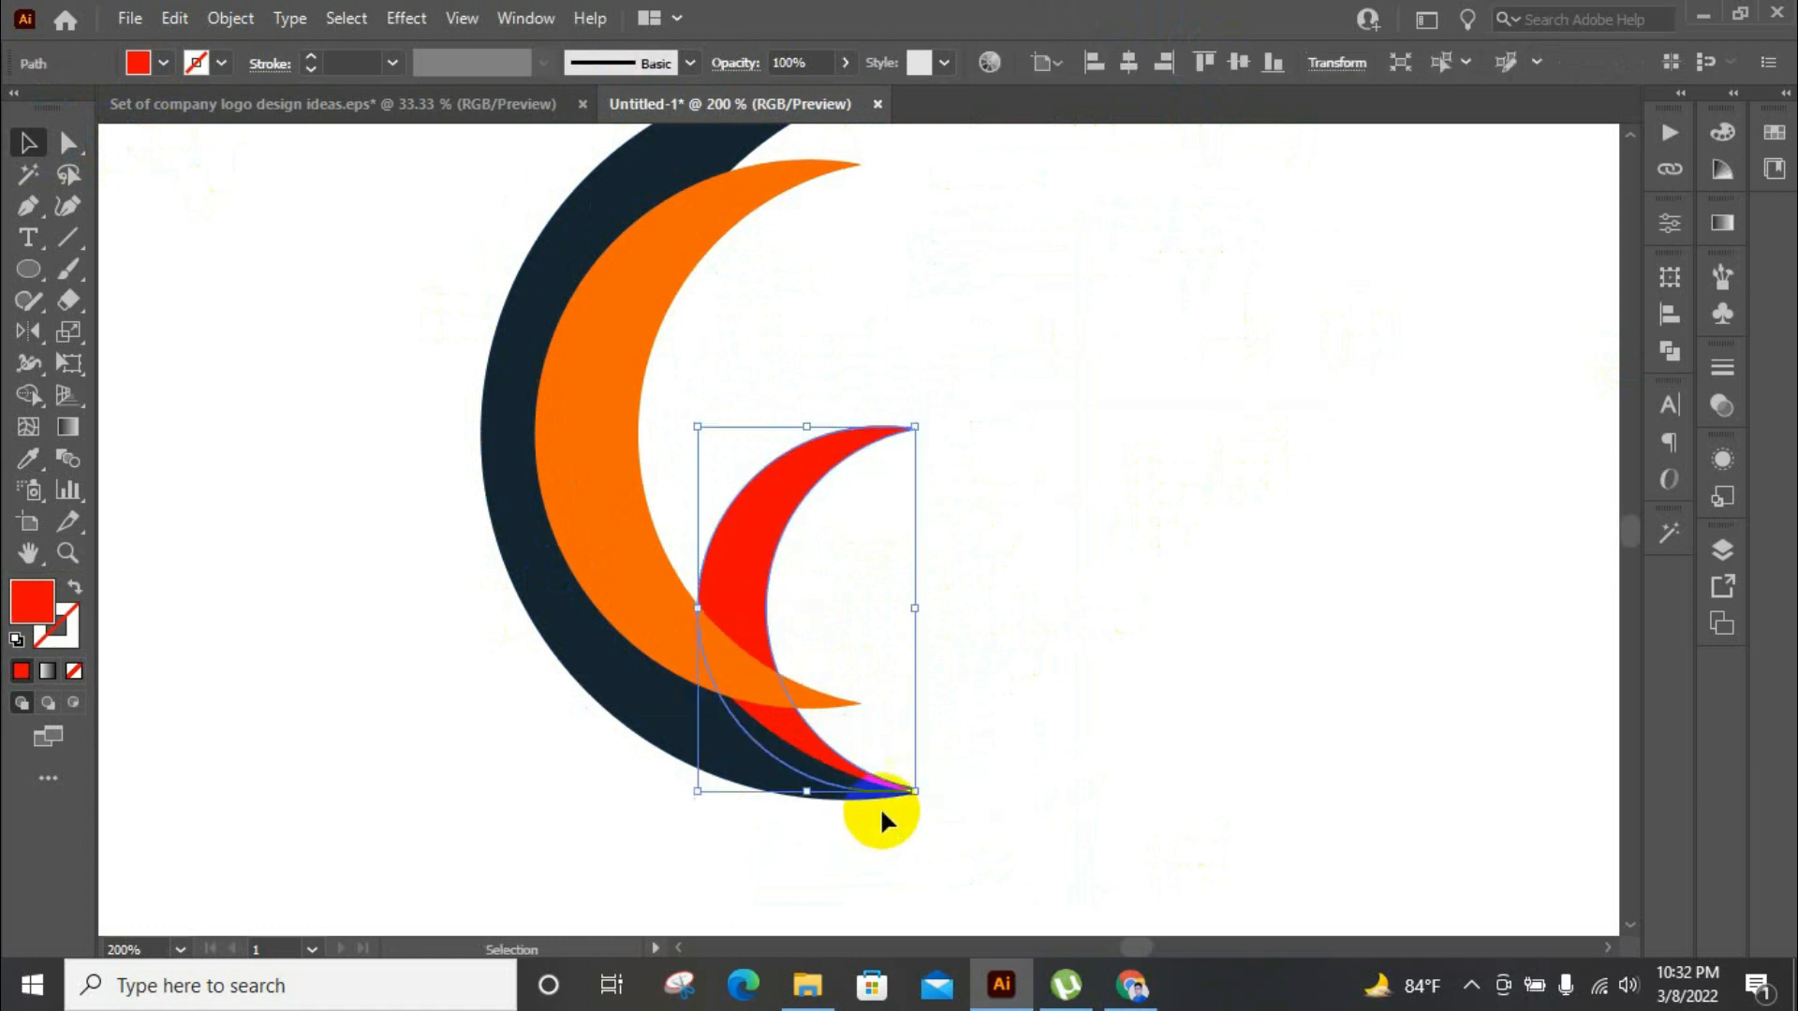
scroll(885, 800, "up", 2)
left_click_drag(800, 727, 860, 711)
Move the orange crescent so its lower tip coincides exactly with the red crescent's lower tip
left_click_drag(626, 580, 775, 730)
scroll(828, 749, "up", 3)
mouse_move(998, 788)
left_mouse_down()
mouse_move(985, 755)
mouse_move(1002, 770)
left_mouse_up()
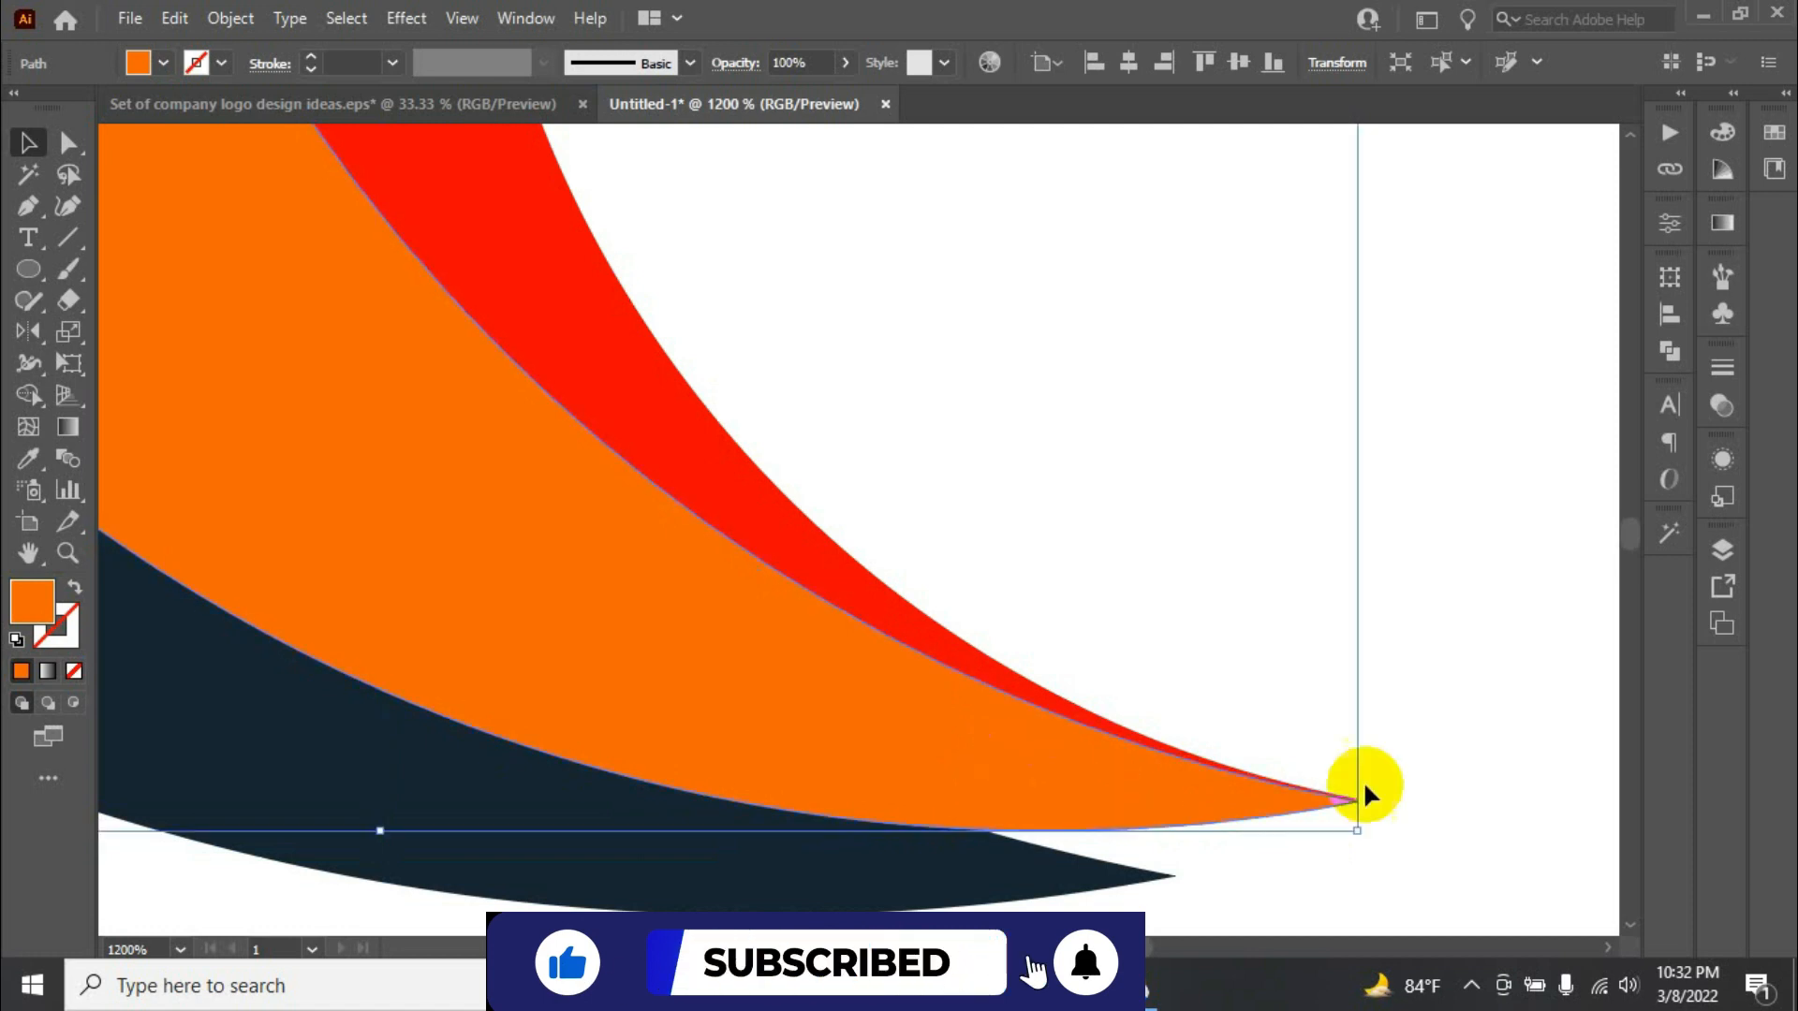
scroll(1363, 779, "up", 2)
mouse_move(1251, 824)
left_mouse_down()
mouse_move(1224, 823)
mouse_move(1234, 809)
left_mouse_up()
scroll(1165, 591, "down", 1)
Move the navy crescent so its lower tip tucks in behind the orange crescent's lower tip
left_click_drag(850, 774, 991, 722)
scroll(1166, 717, "up", 3)
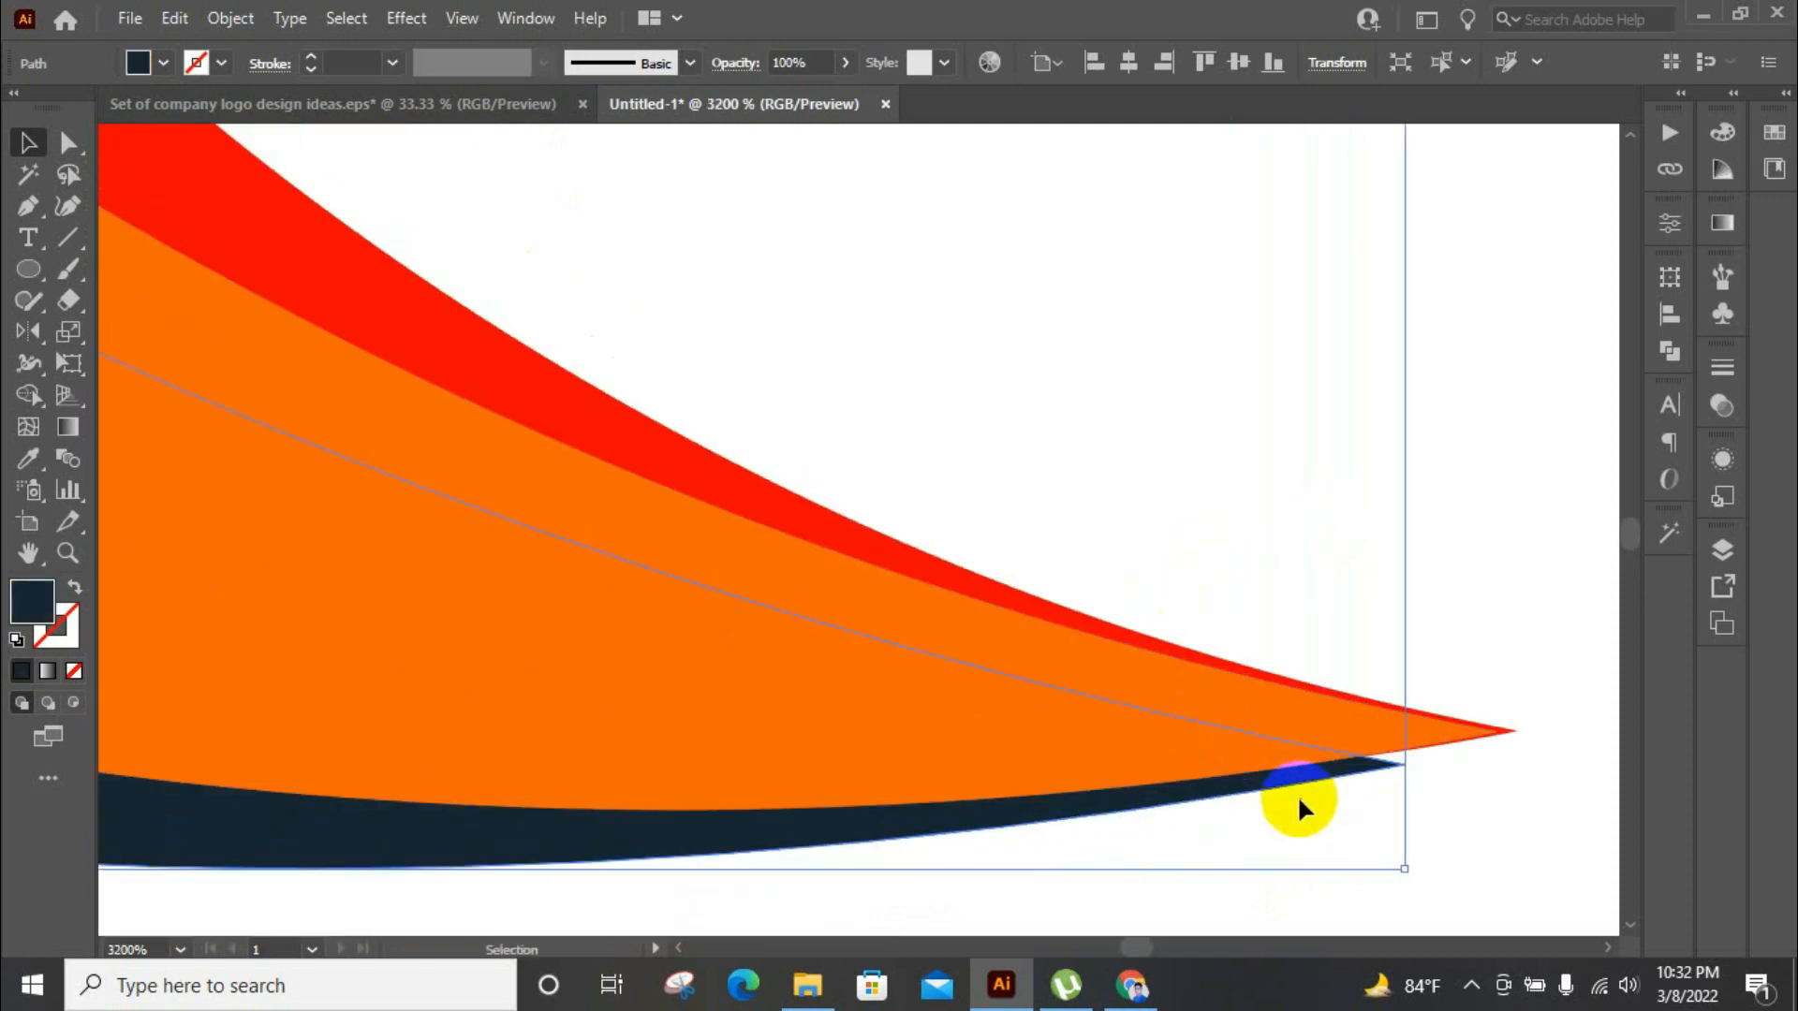
left_click_drag(1321, 783, 1279, 768)
scroll(1086, 781, "down", 8)
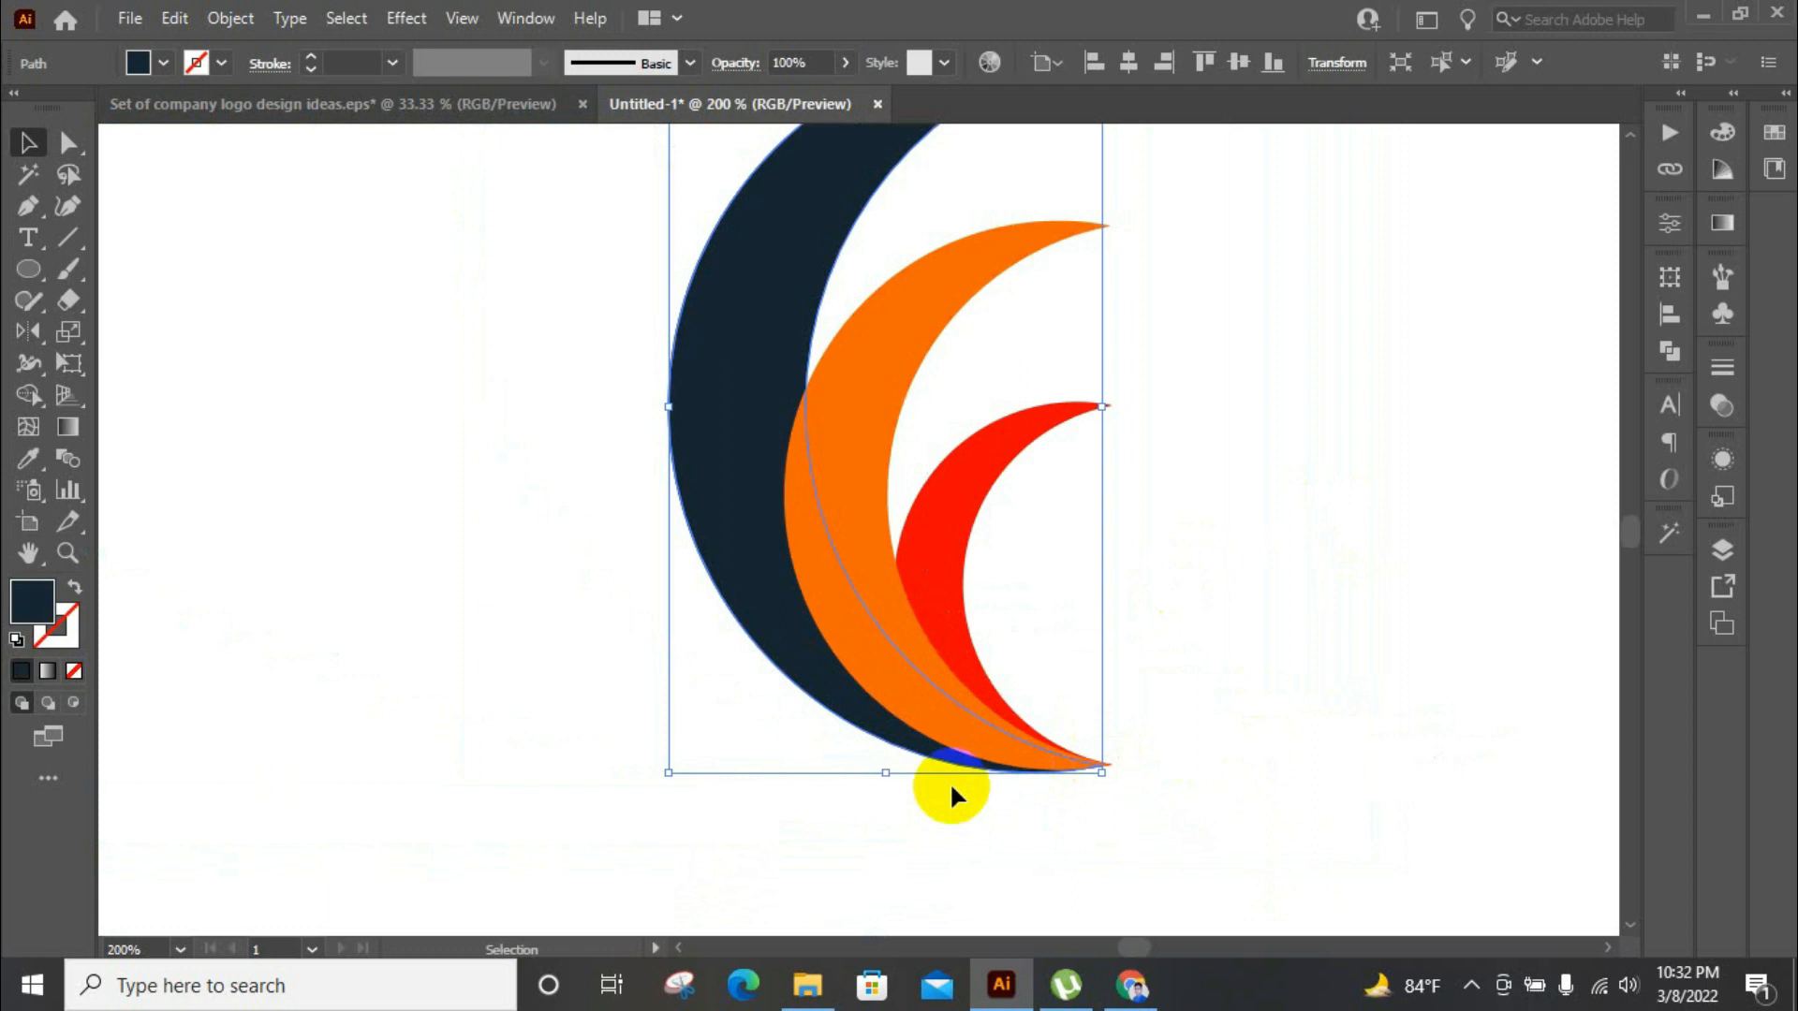
scroll(949, 783, "down", 2)
left_click(1250, 707)
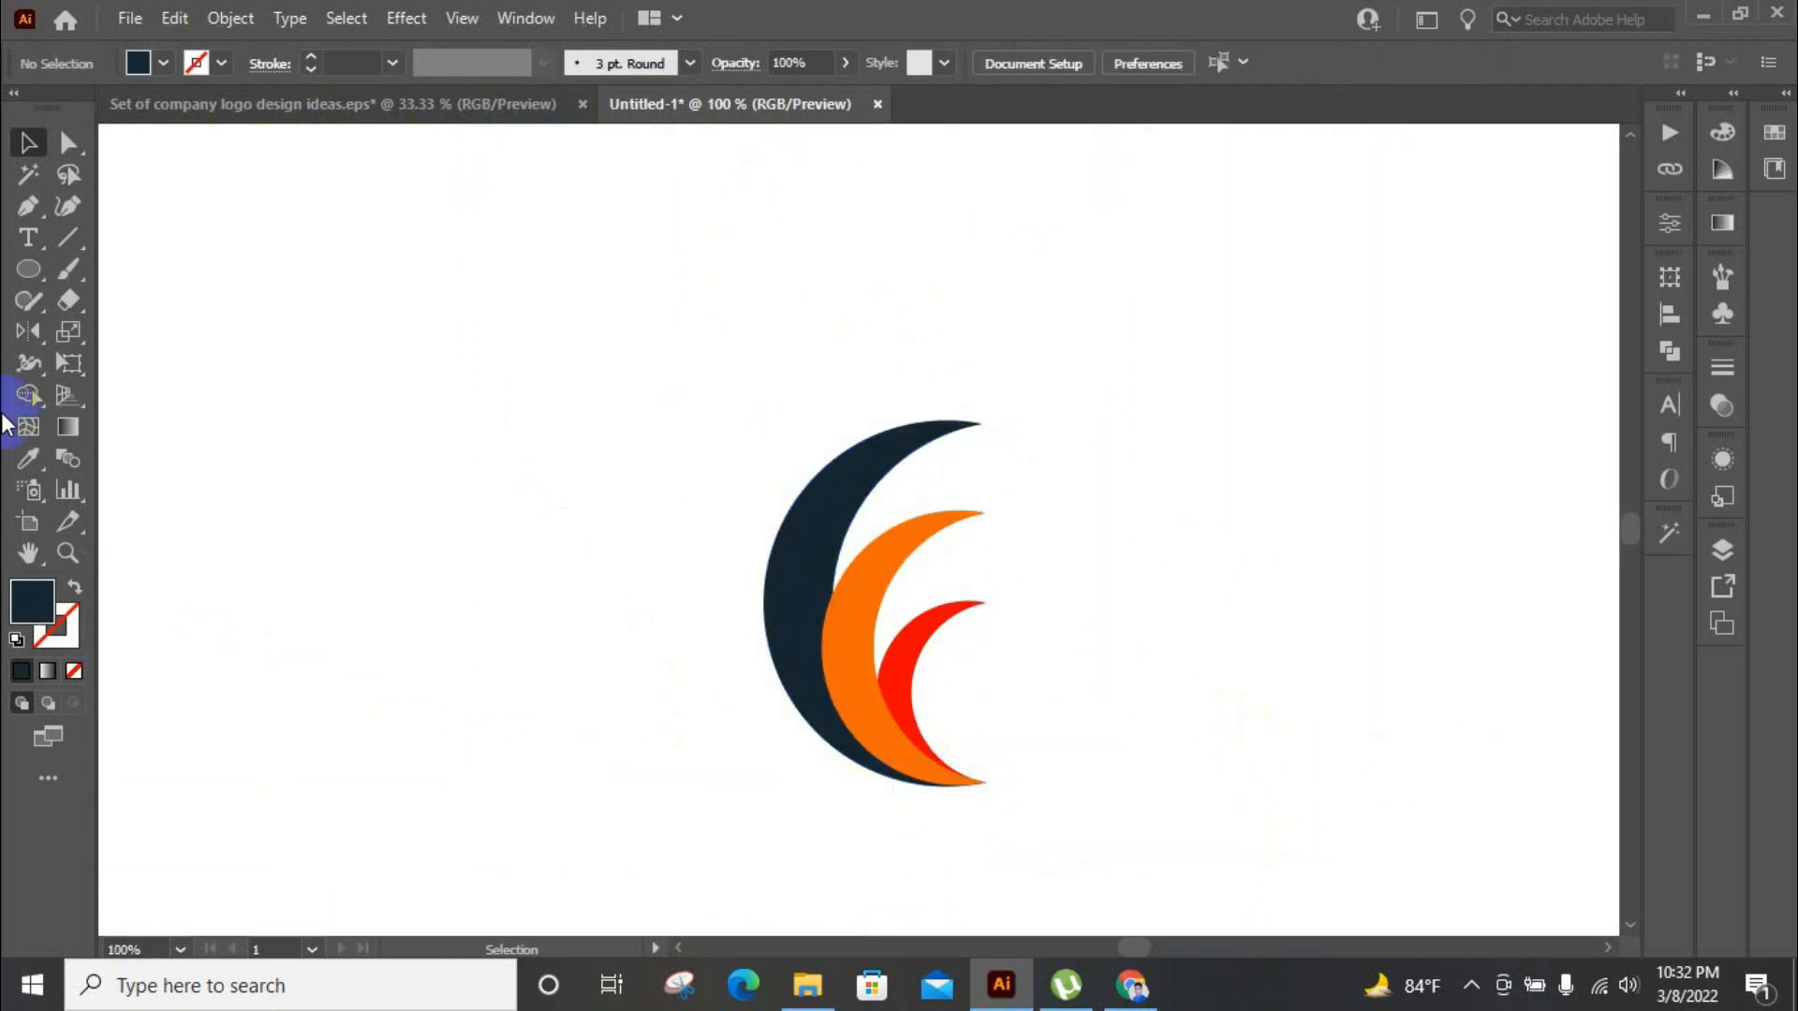
Draw a 100 by 100 pt navy circle at the lower right of the crescents
scroll(863, 254, "down", 3)
scroll(1052, 466, "up", 1)
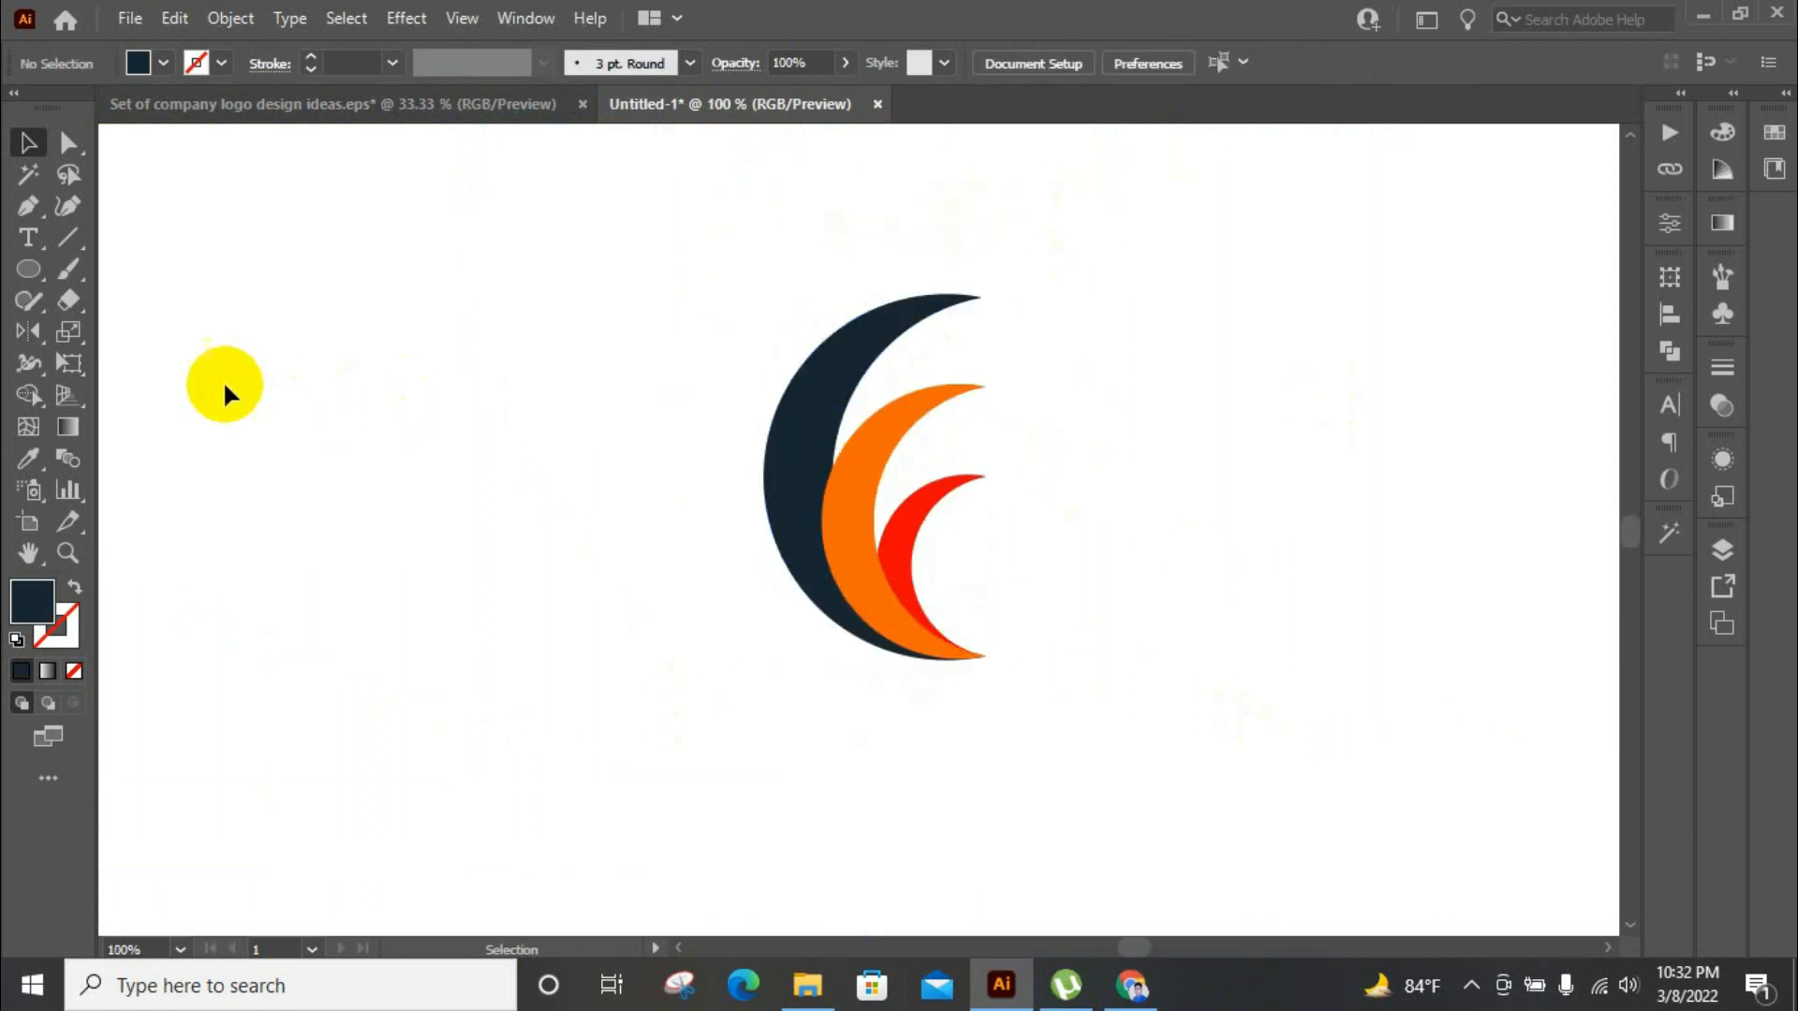
left_click(28, 270)
left_click(1075, 490)
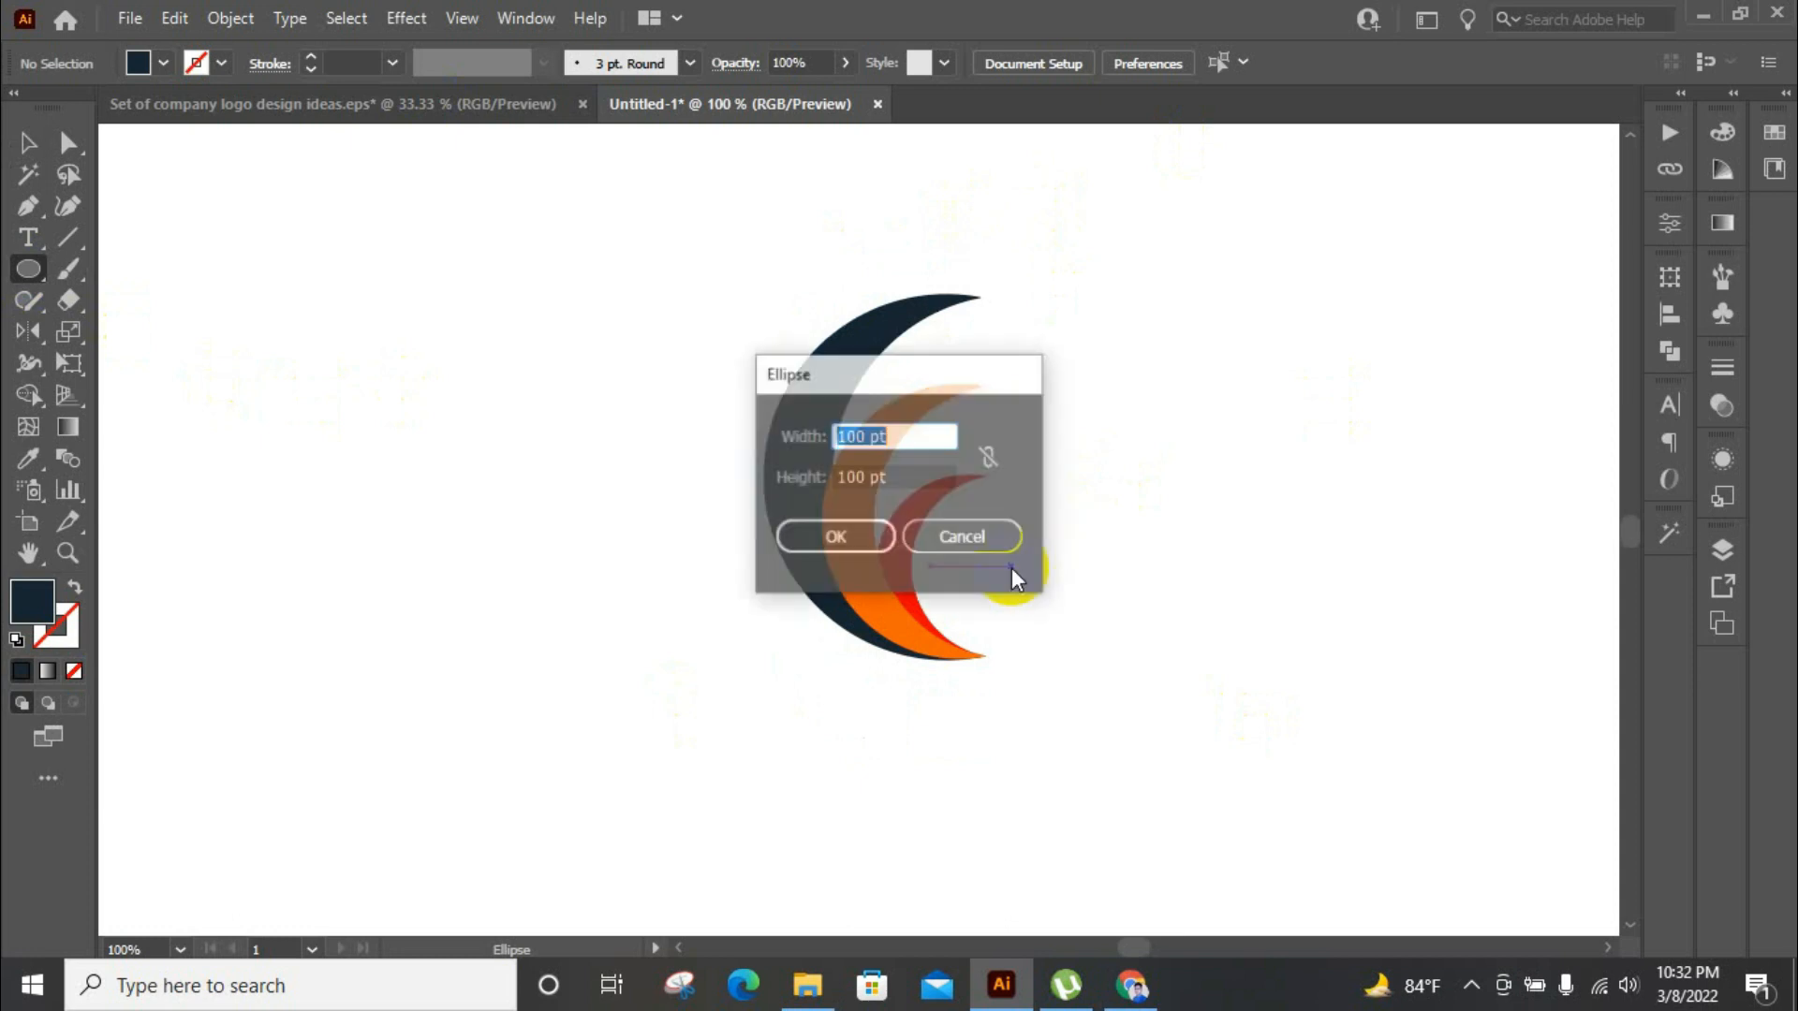
left_click(849, 560)
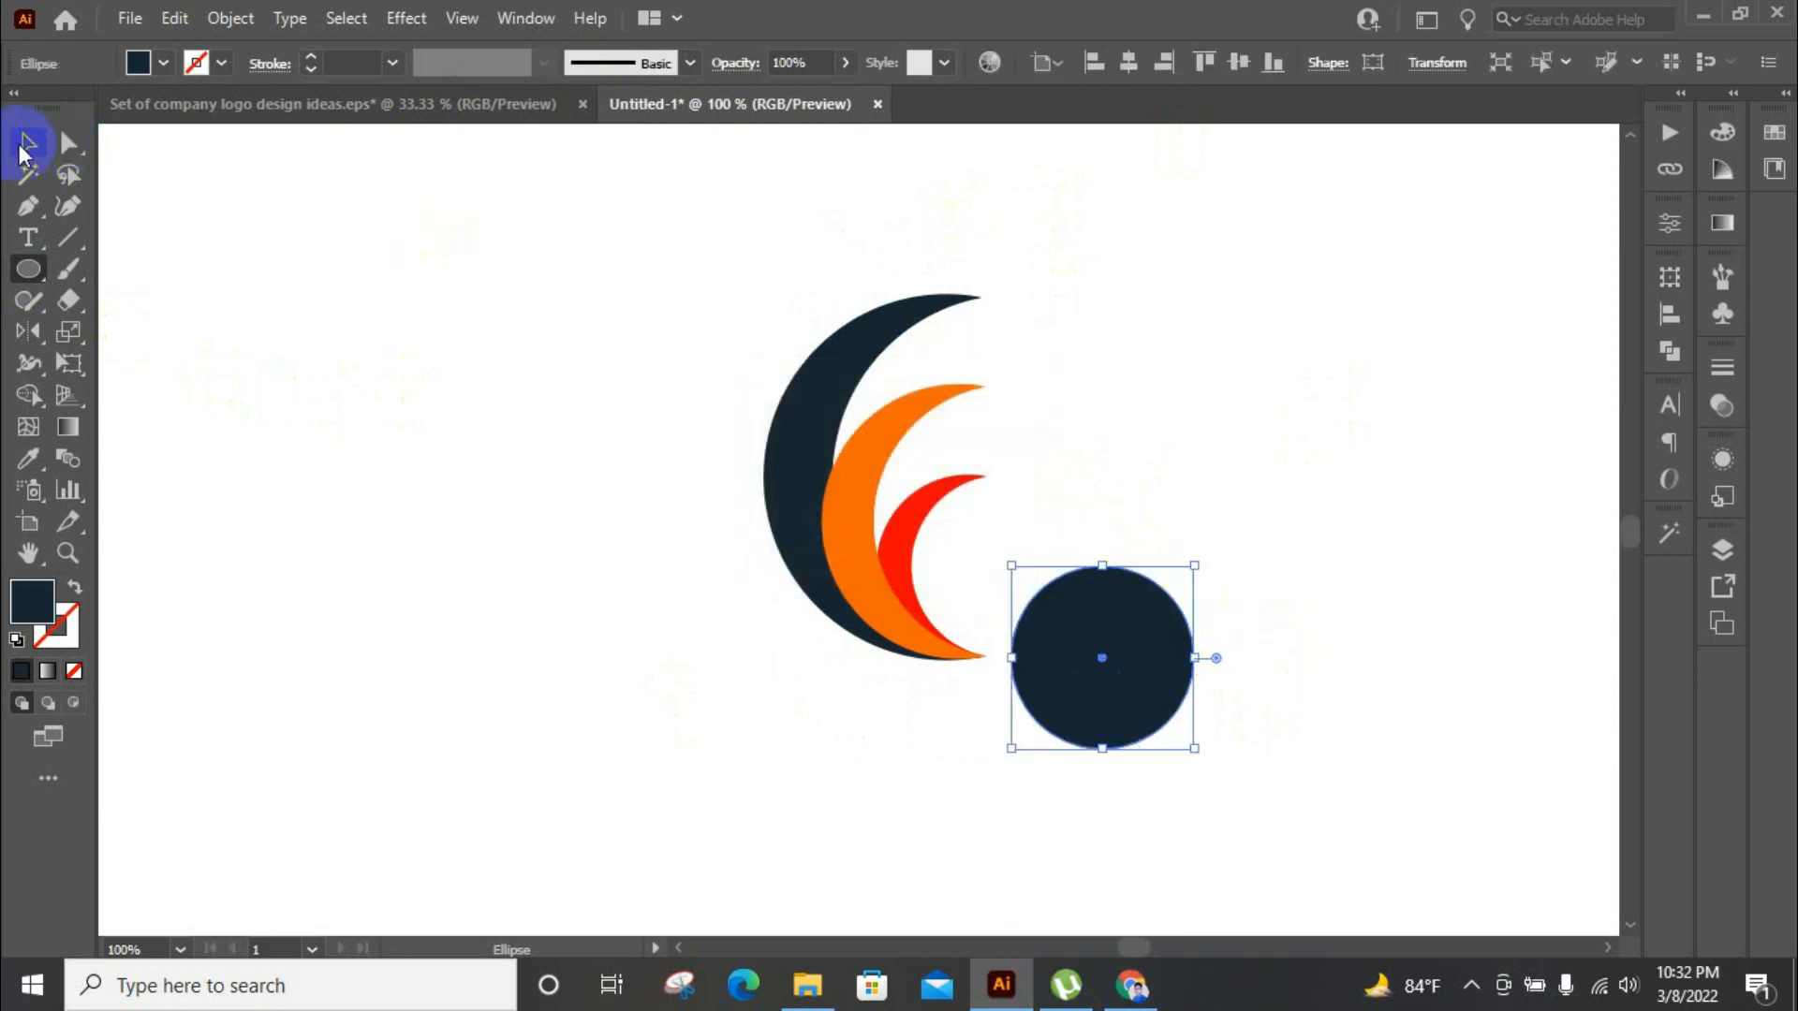
left_click(26, 145)
Move the navy circle into the red crescent so it fits against the crescent's inner curve
left_click_drag(1106, 693, 1009, 609)
scroll(934, 472, "up", 3)
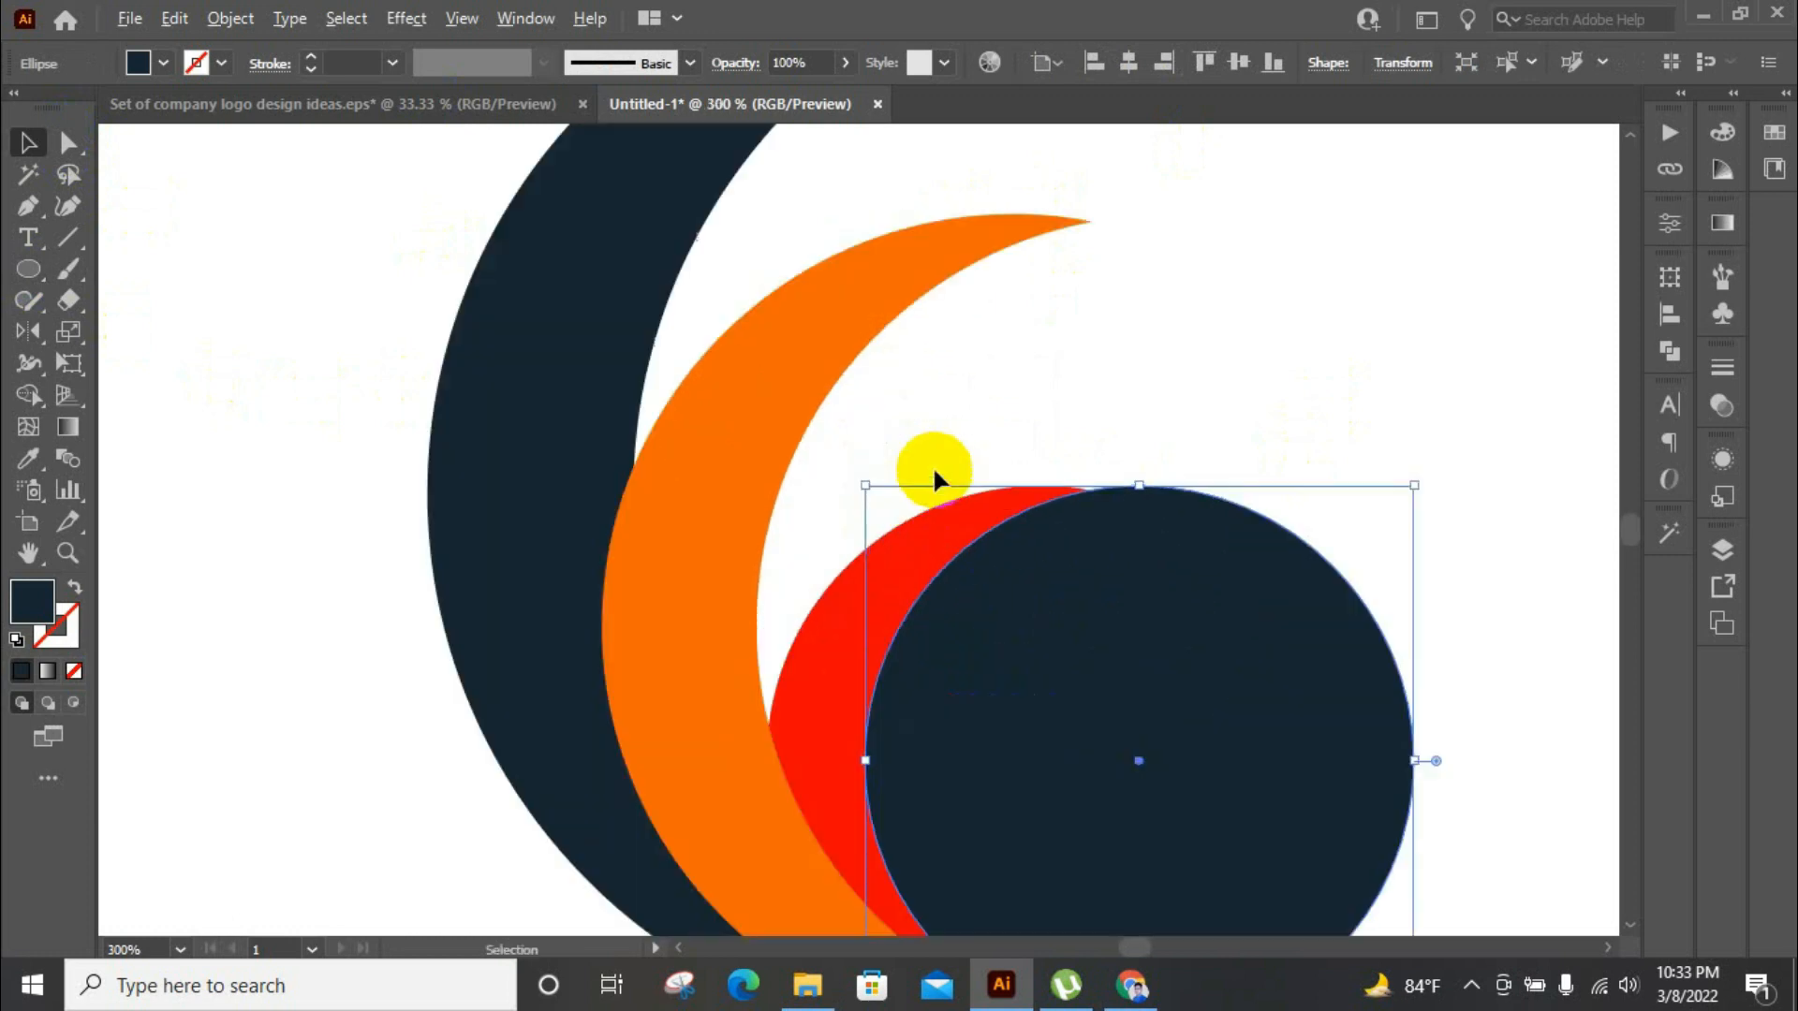
scroll(861, 429, "down", 2)
scroll(936, 613, "up", 1)
mouse_move(900, 661)
left_mouse_down()
mouse_move(968, 640)
mouse_move(893, 666)
left_mouse_up()
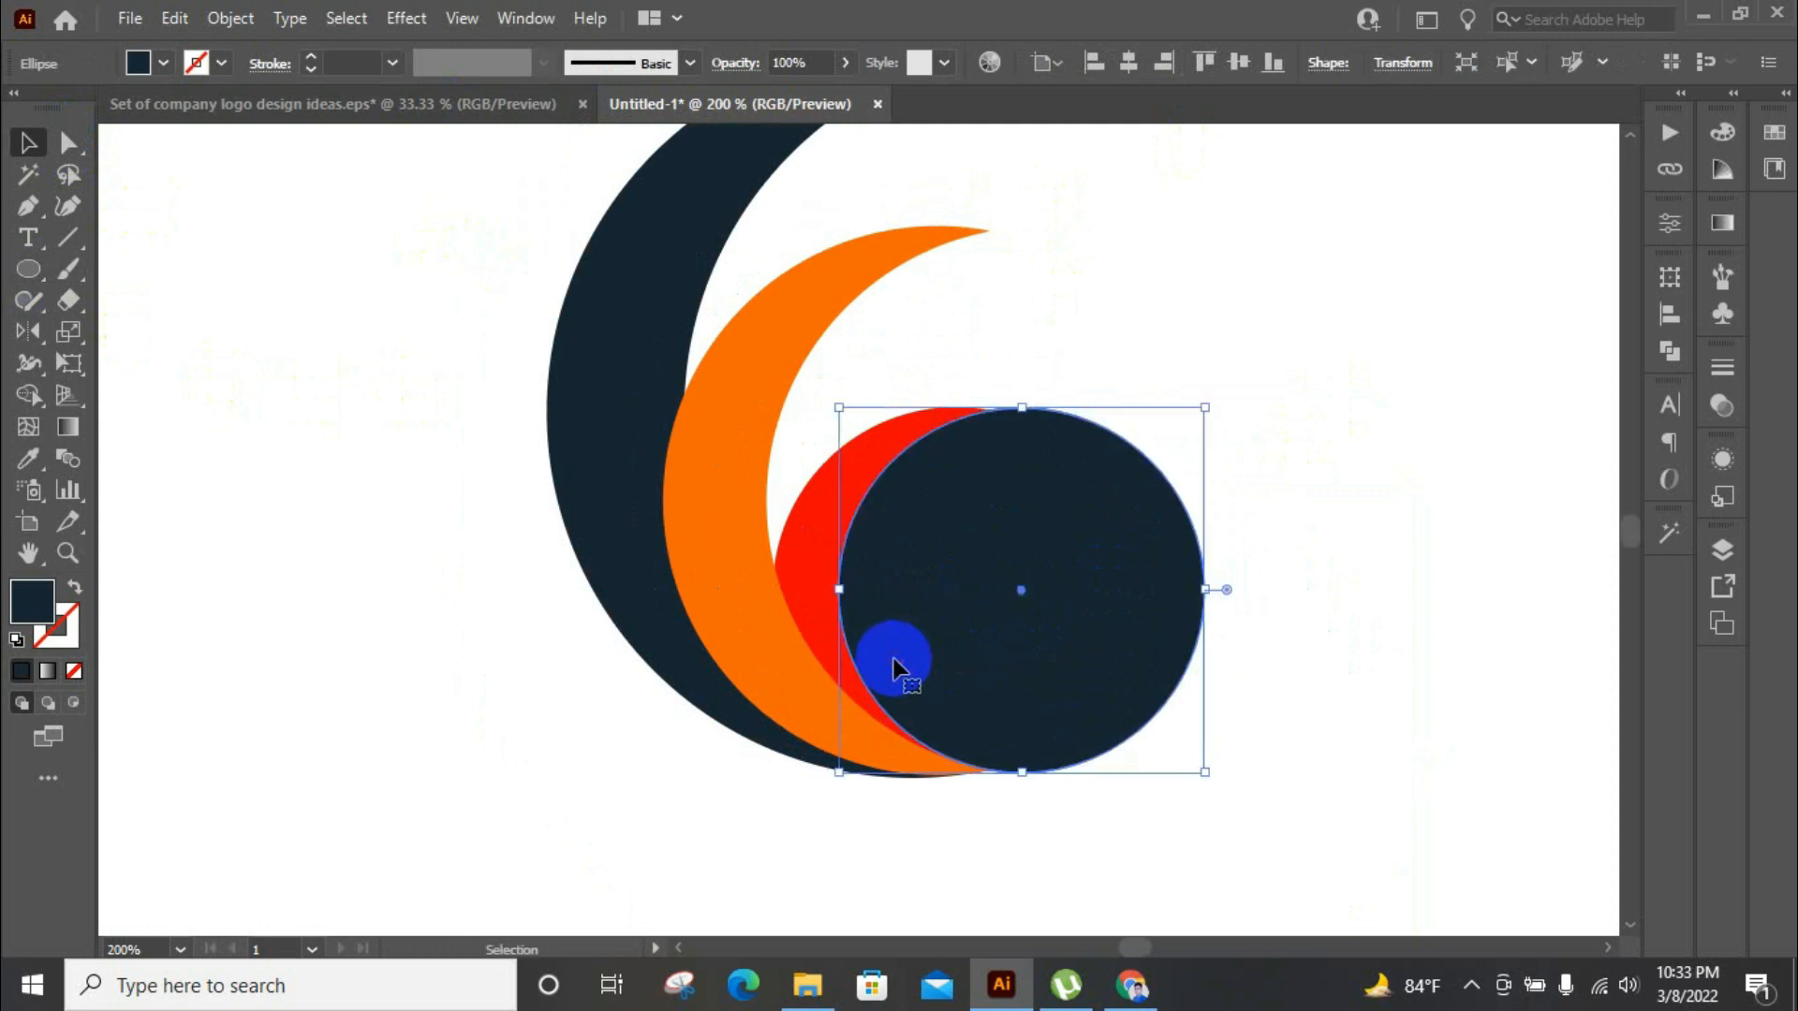
Draw a 50 by 50 pt circle in the empty area beside the large navy circle
left_click(1318, 594)
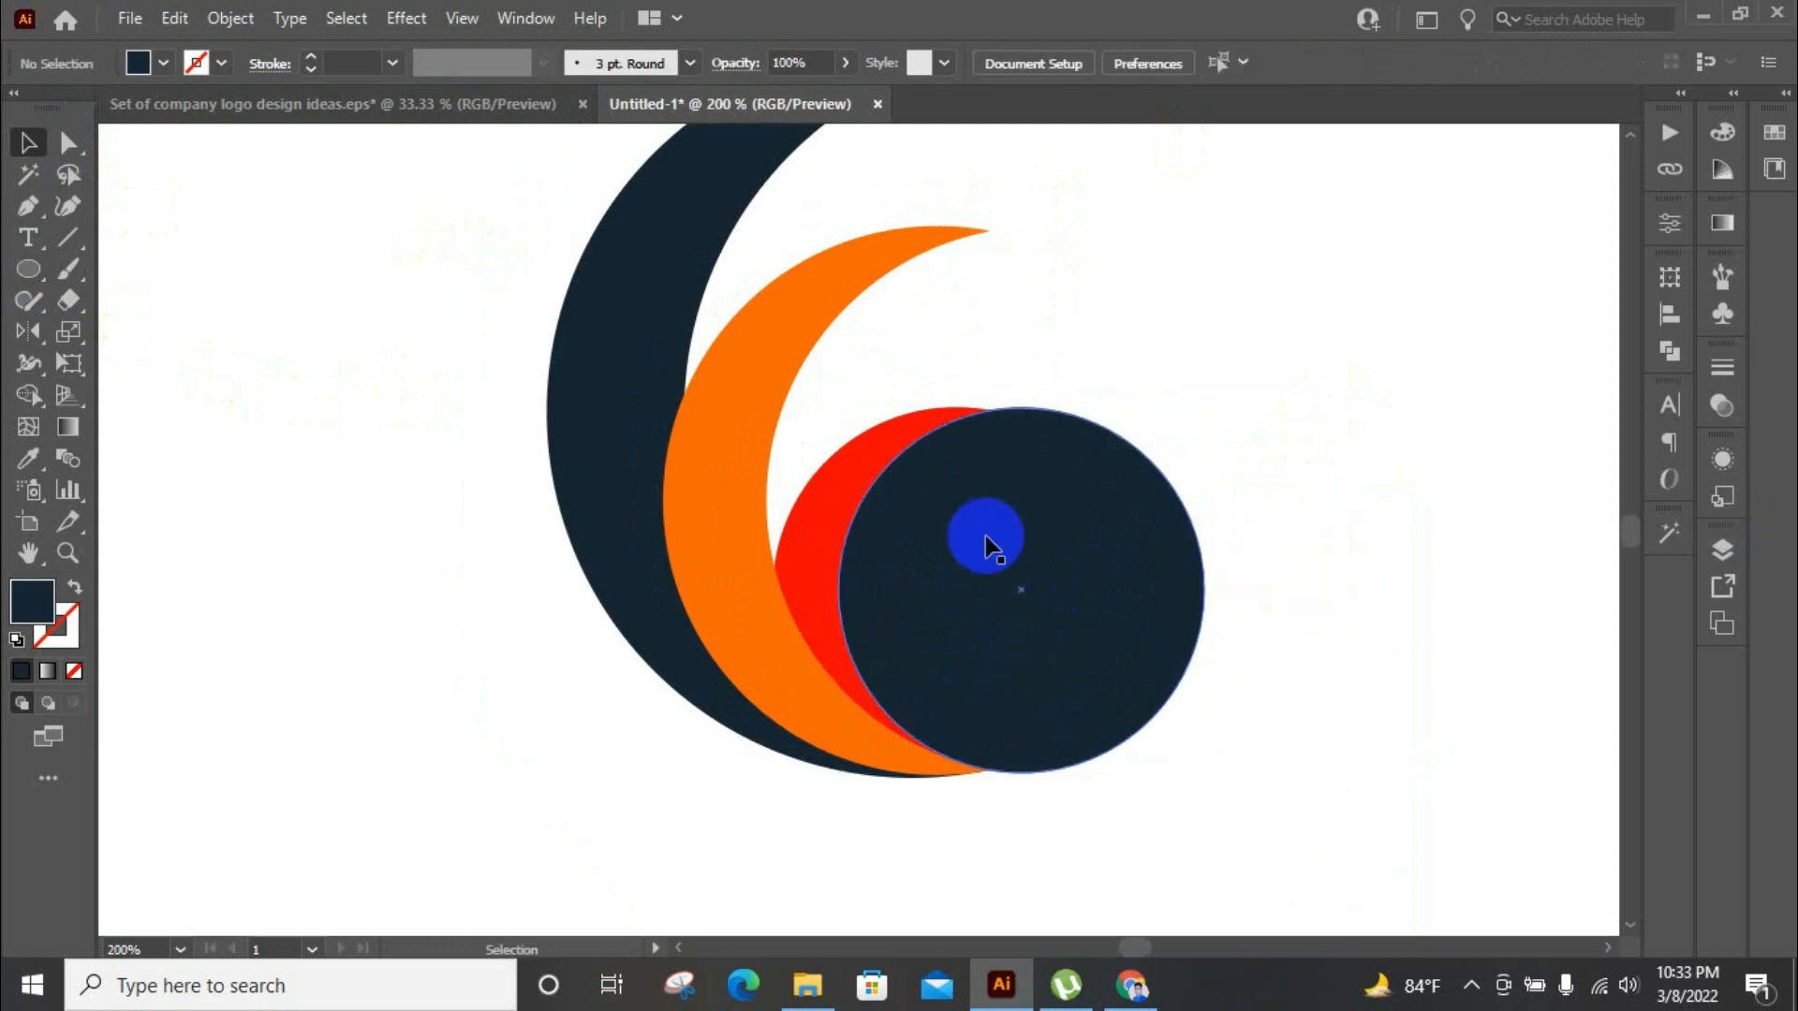
left_click(36, 276)
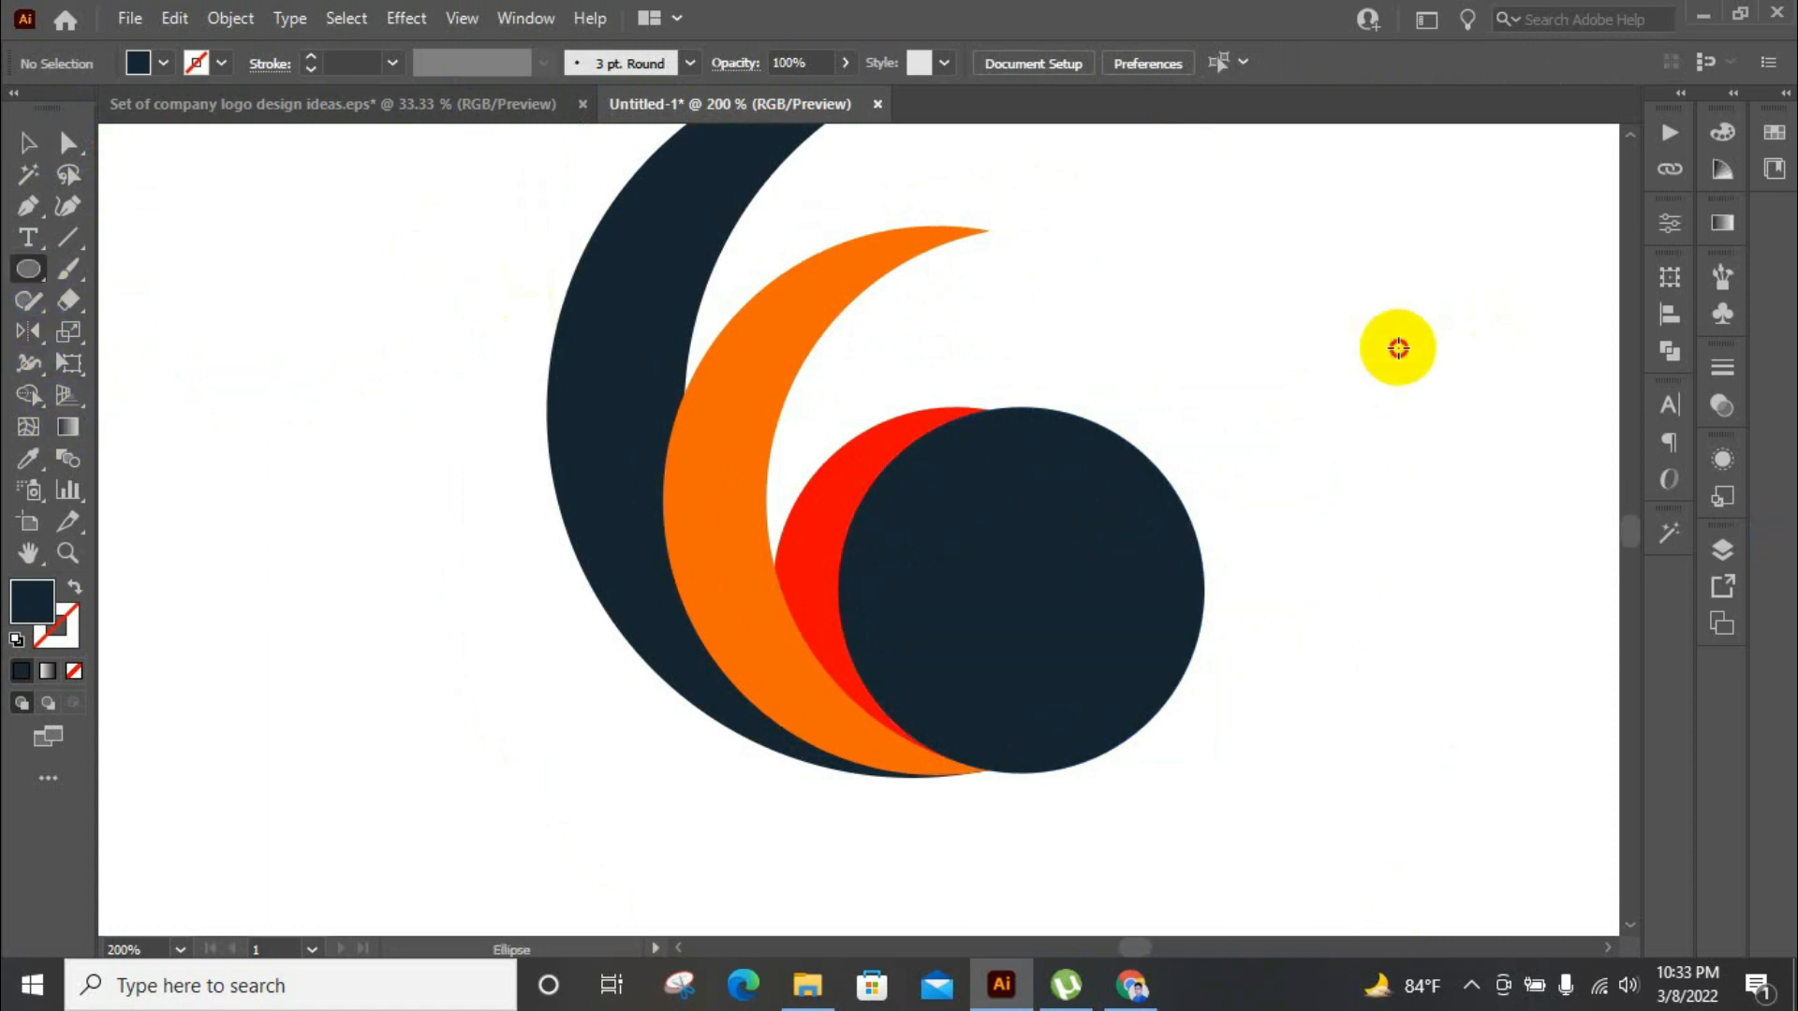
left_click(1335, 416)
left_click(839, 436)
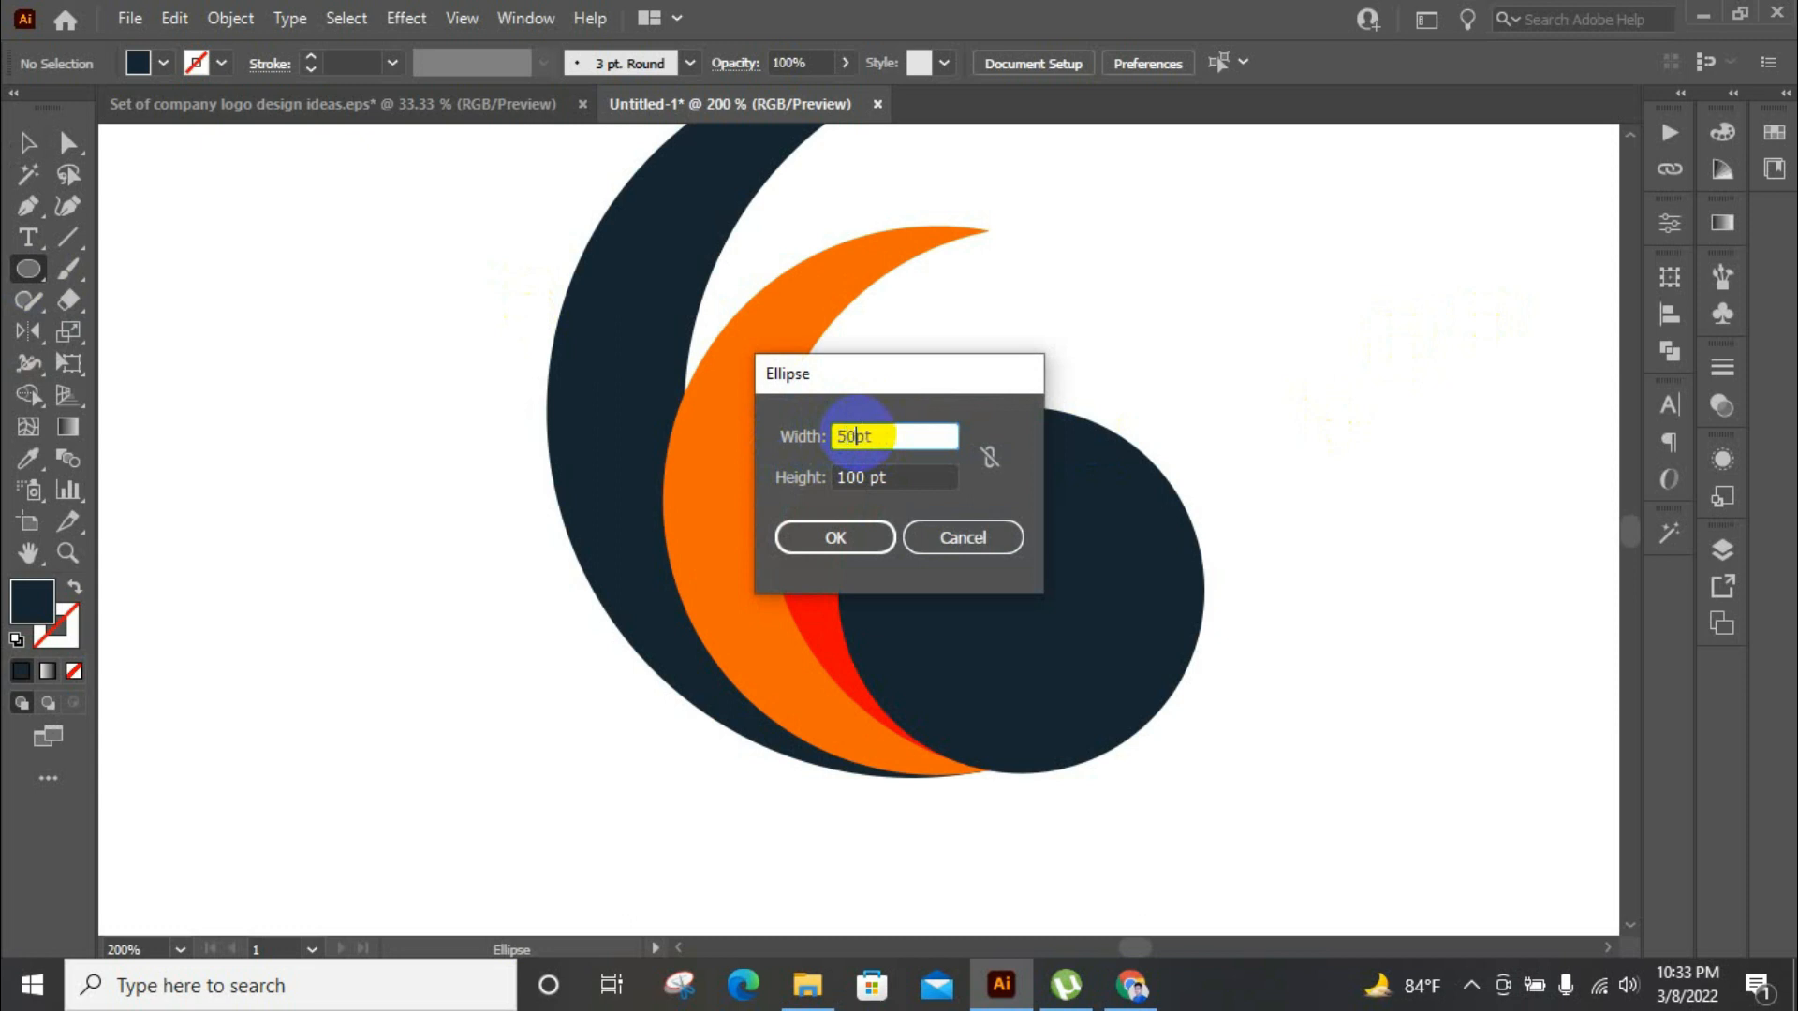
left_click(860, 479)
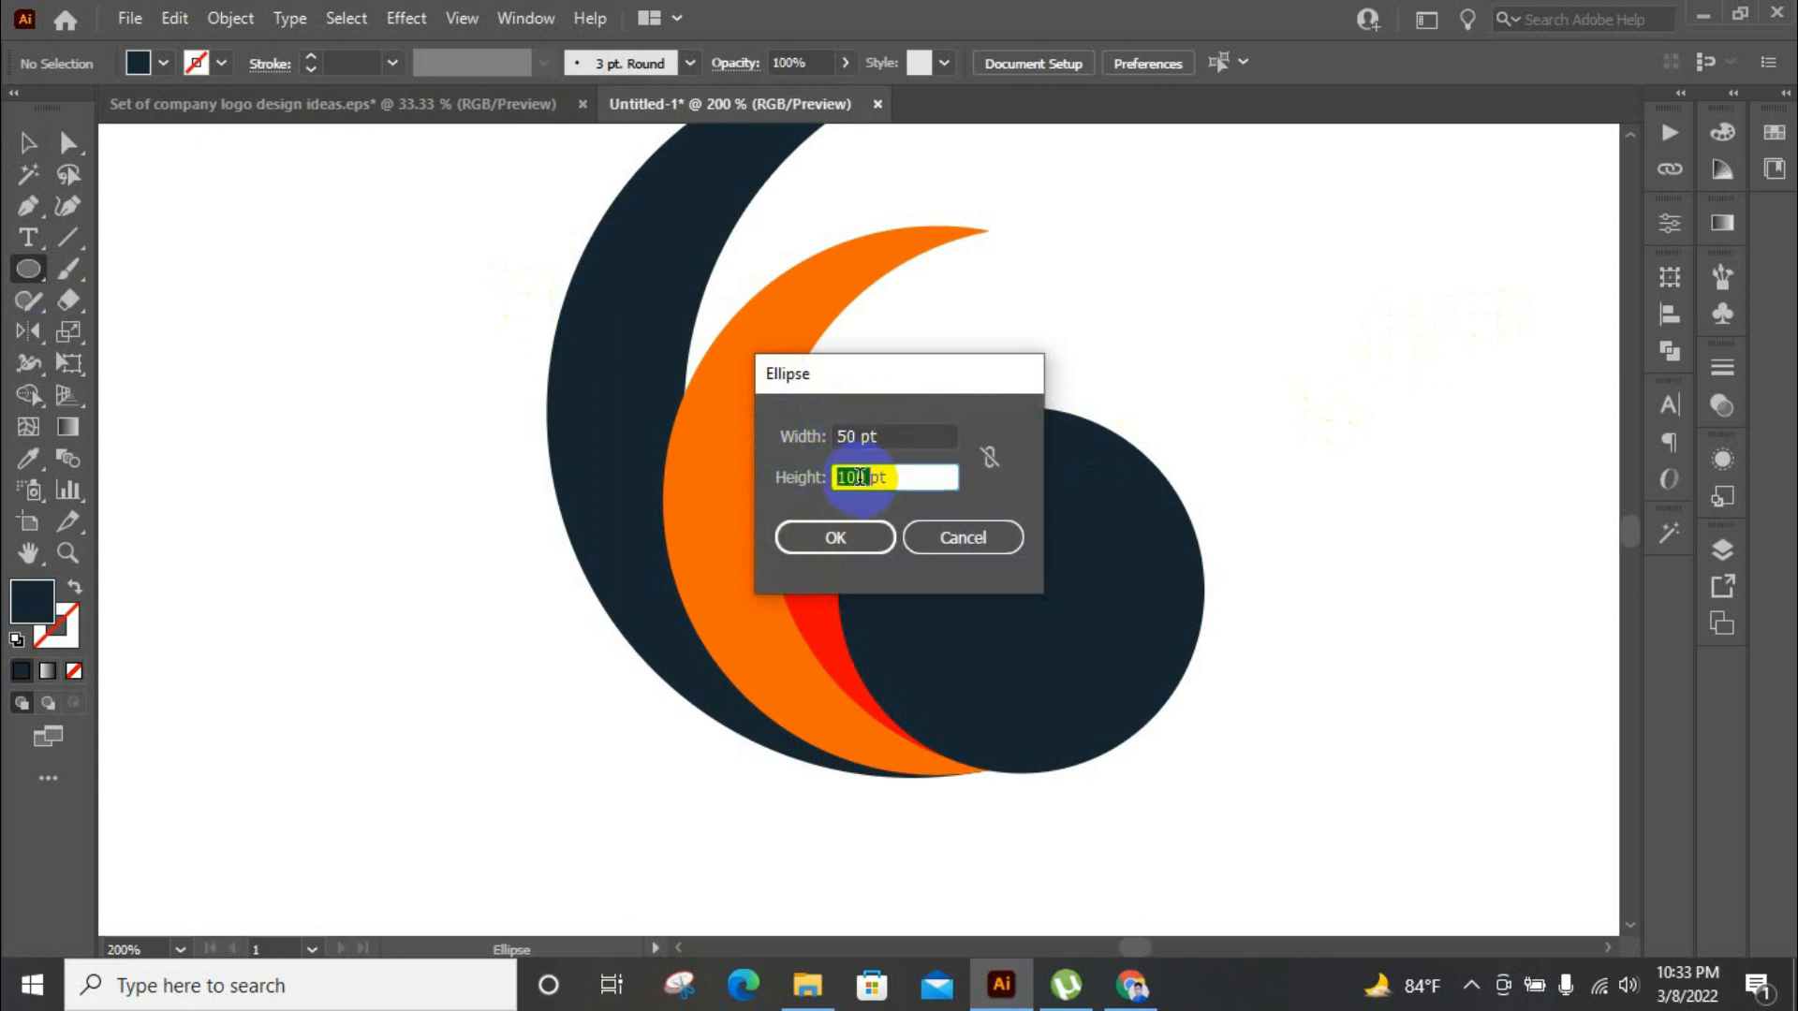
type("50pt")
left_click(823, 539)
left_click(41, 139)
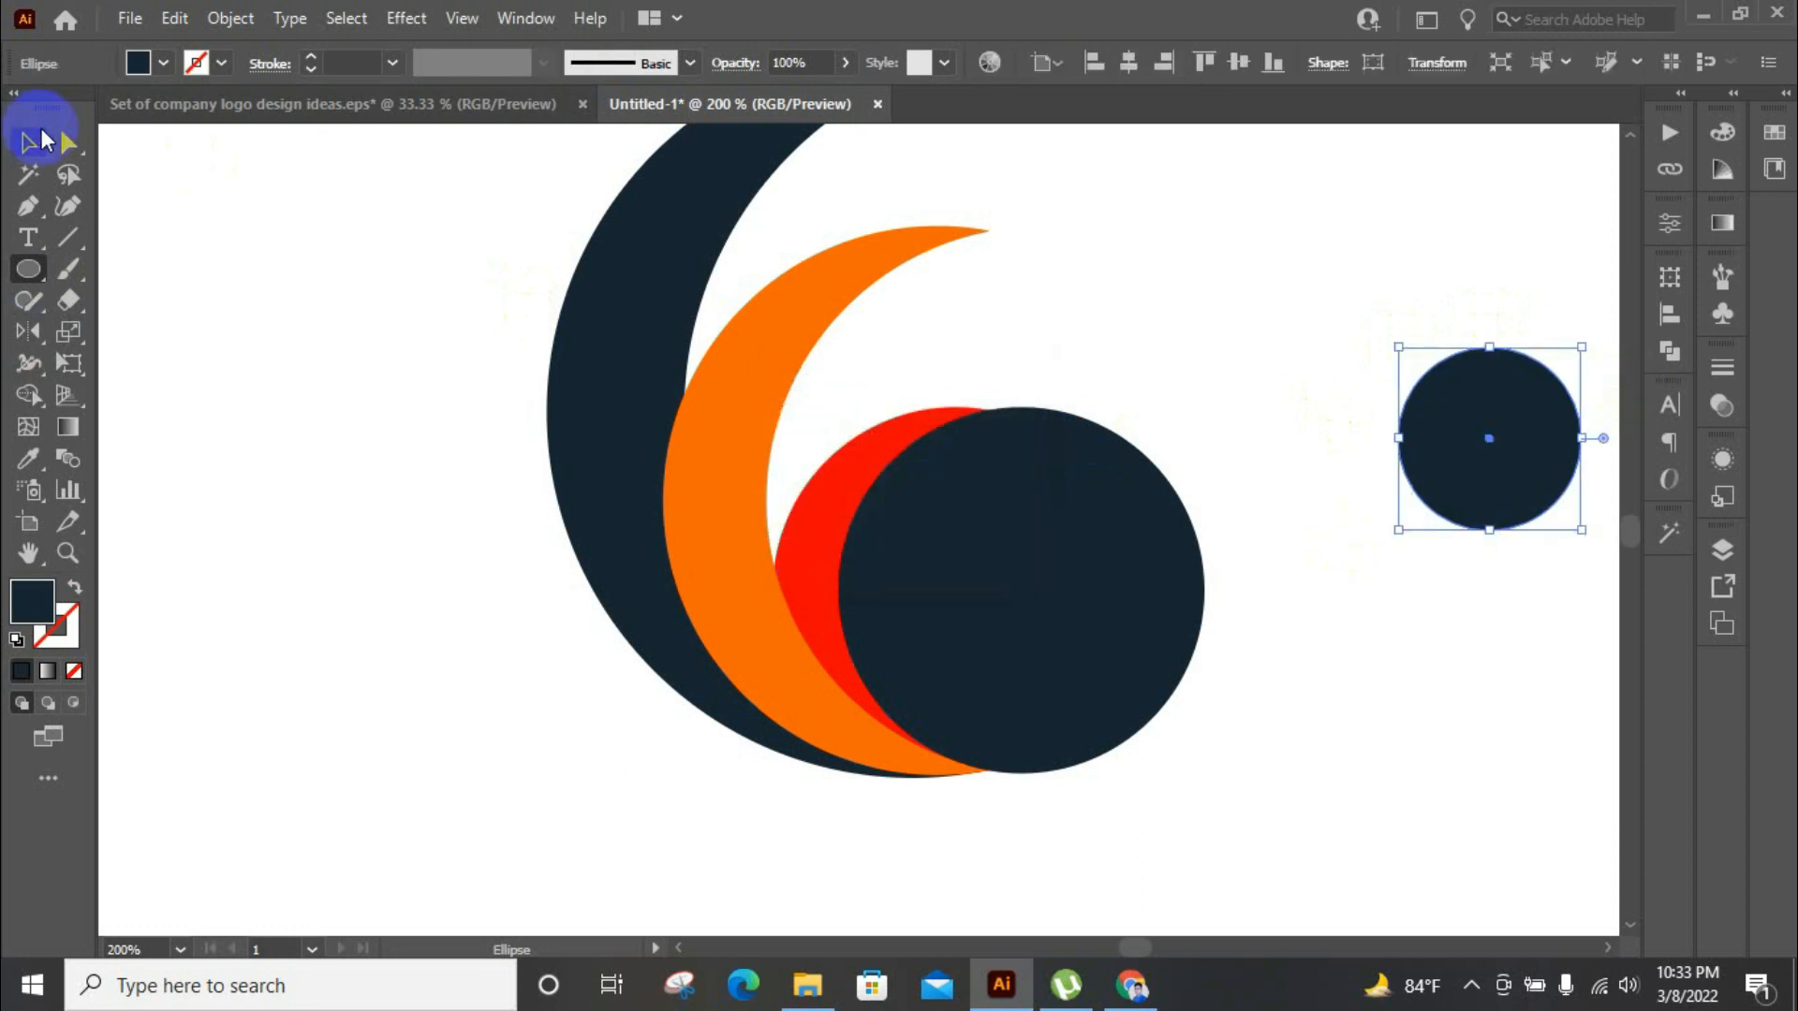
Fill the small circle with red and move it onto the large navy circle
left_click(165, 64)
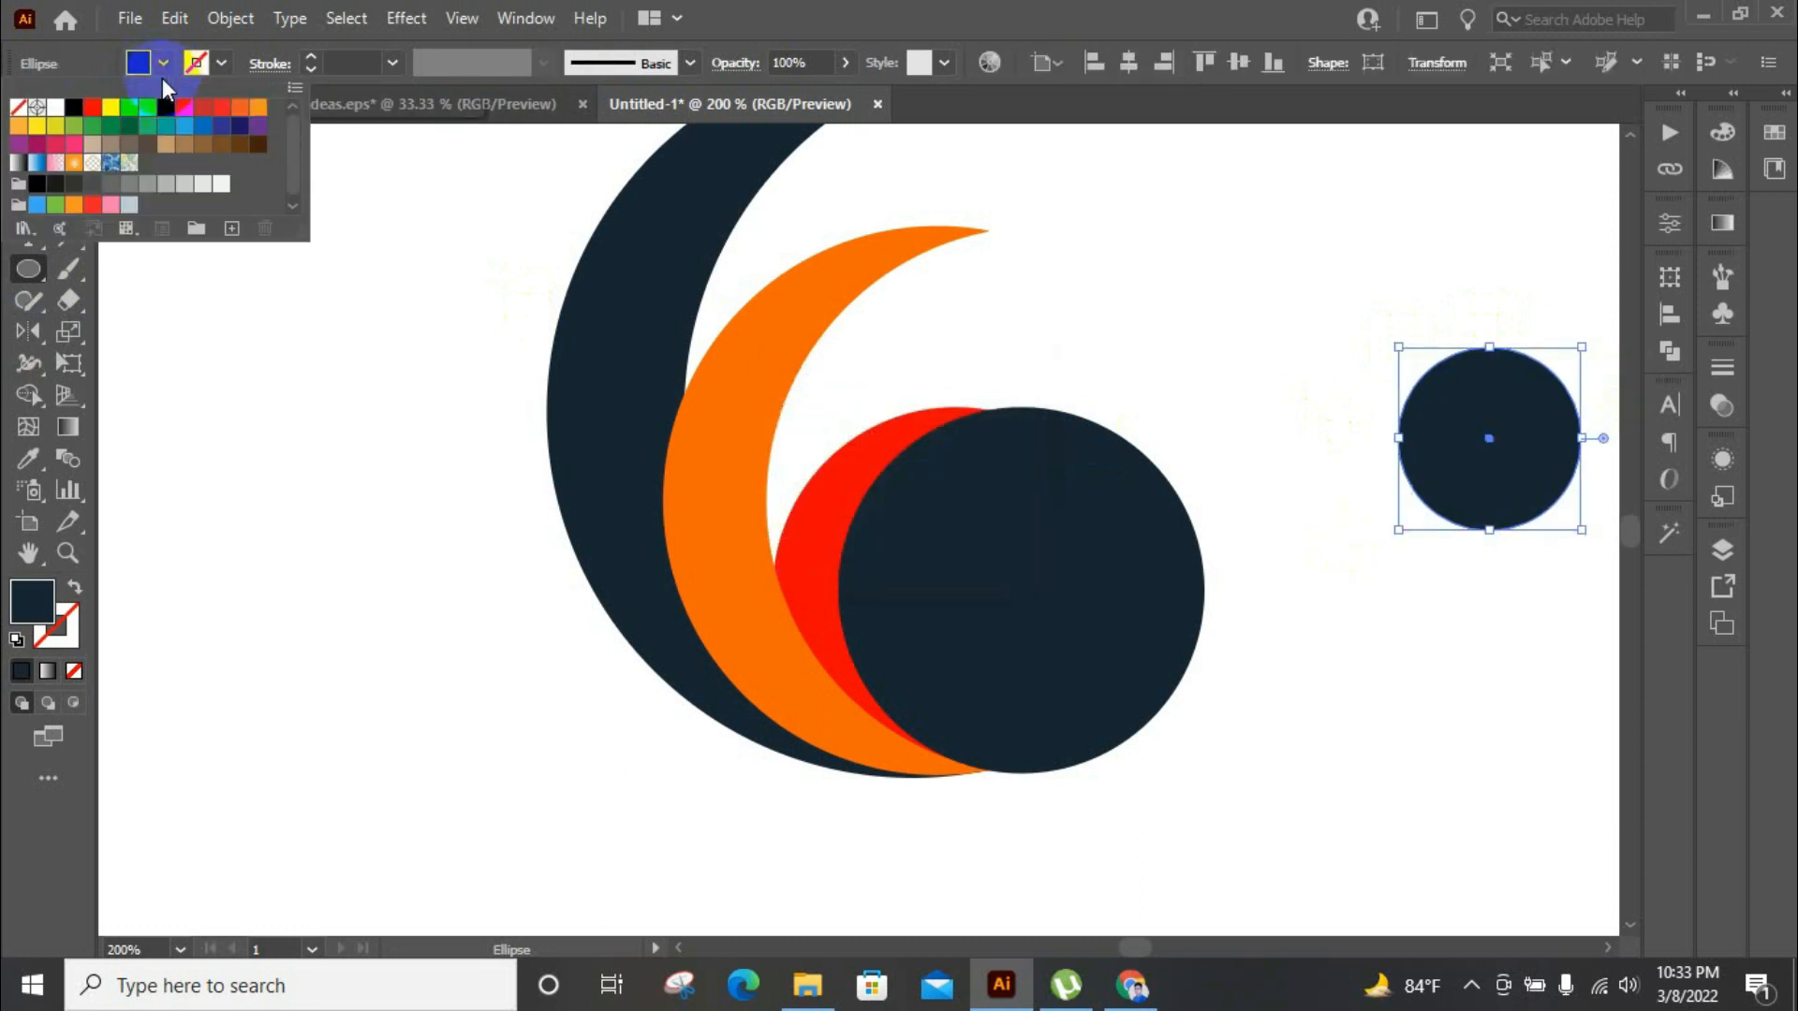
left_click(92, 107)
left_click(28, 143)
left_click_drag(1479, 473, 1036, 633)
Align the red circle with the large navy circle so their centres coincide both horizontally and vertically
left_click(953, 705, "shift")
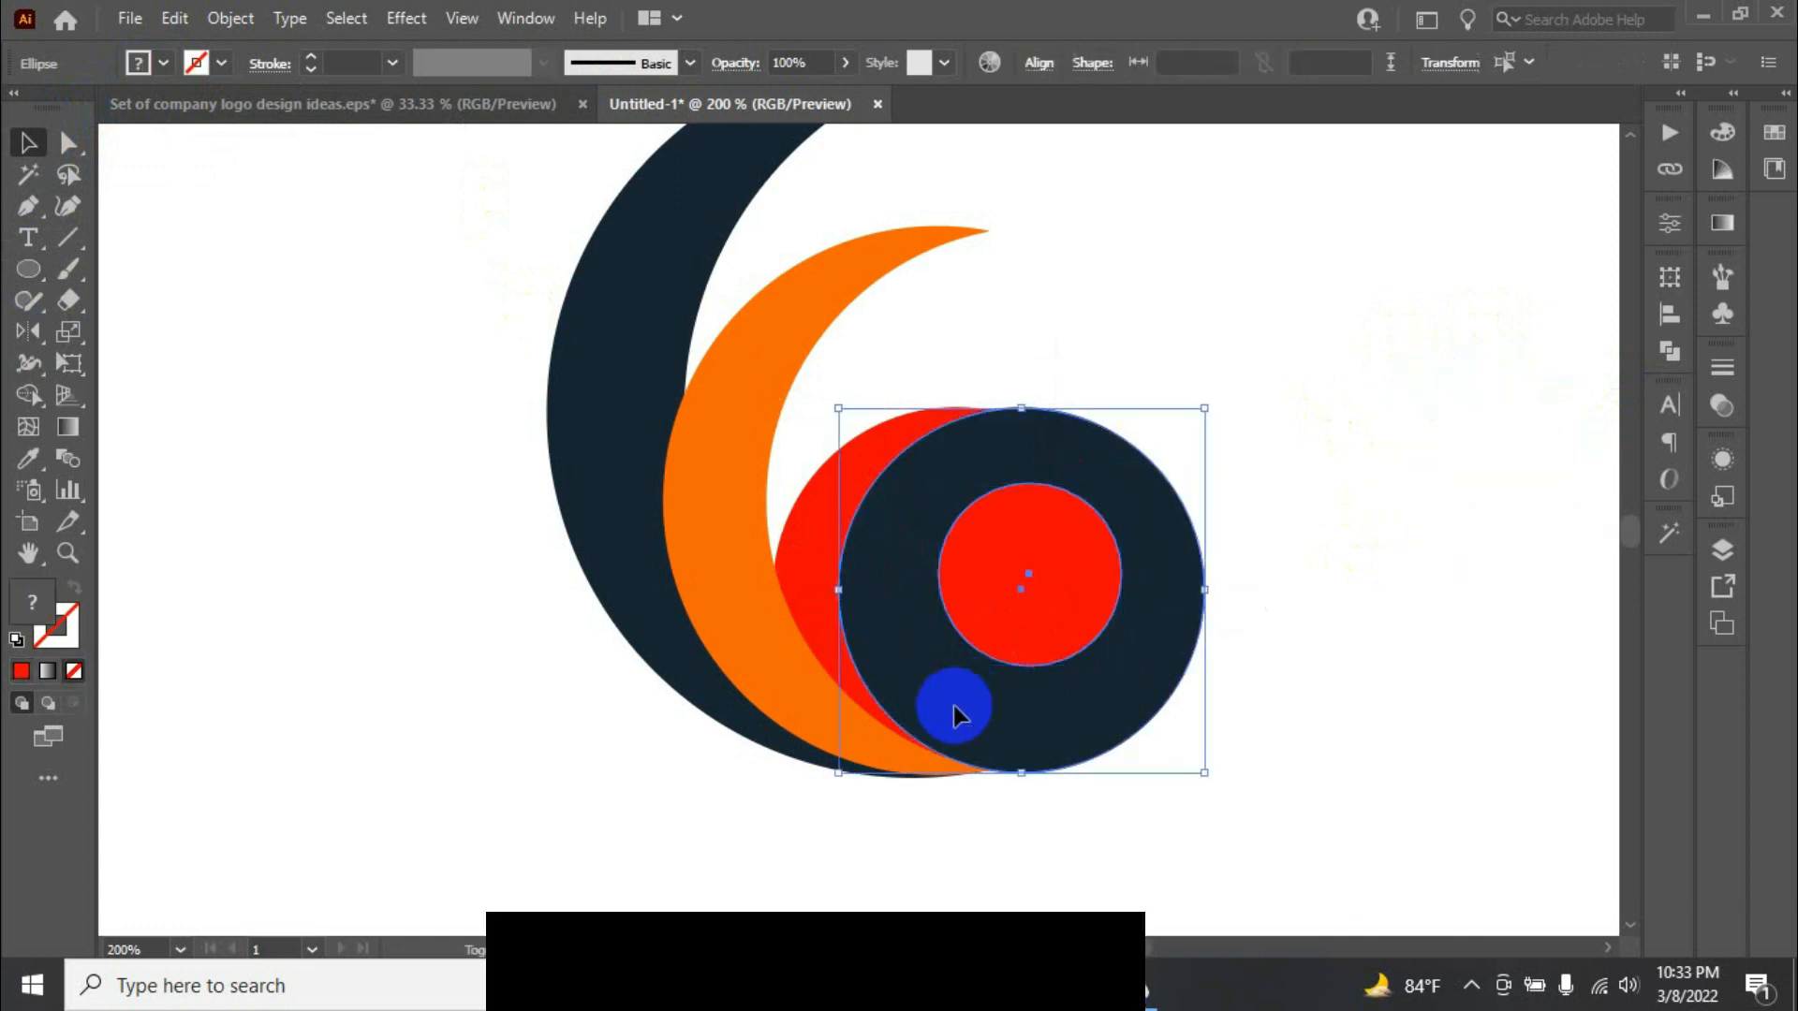
left_click(1676, 367)
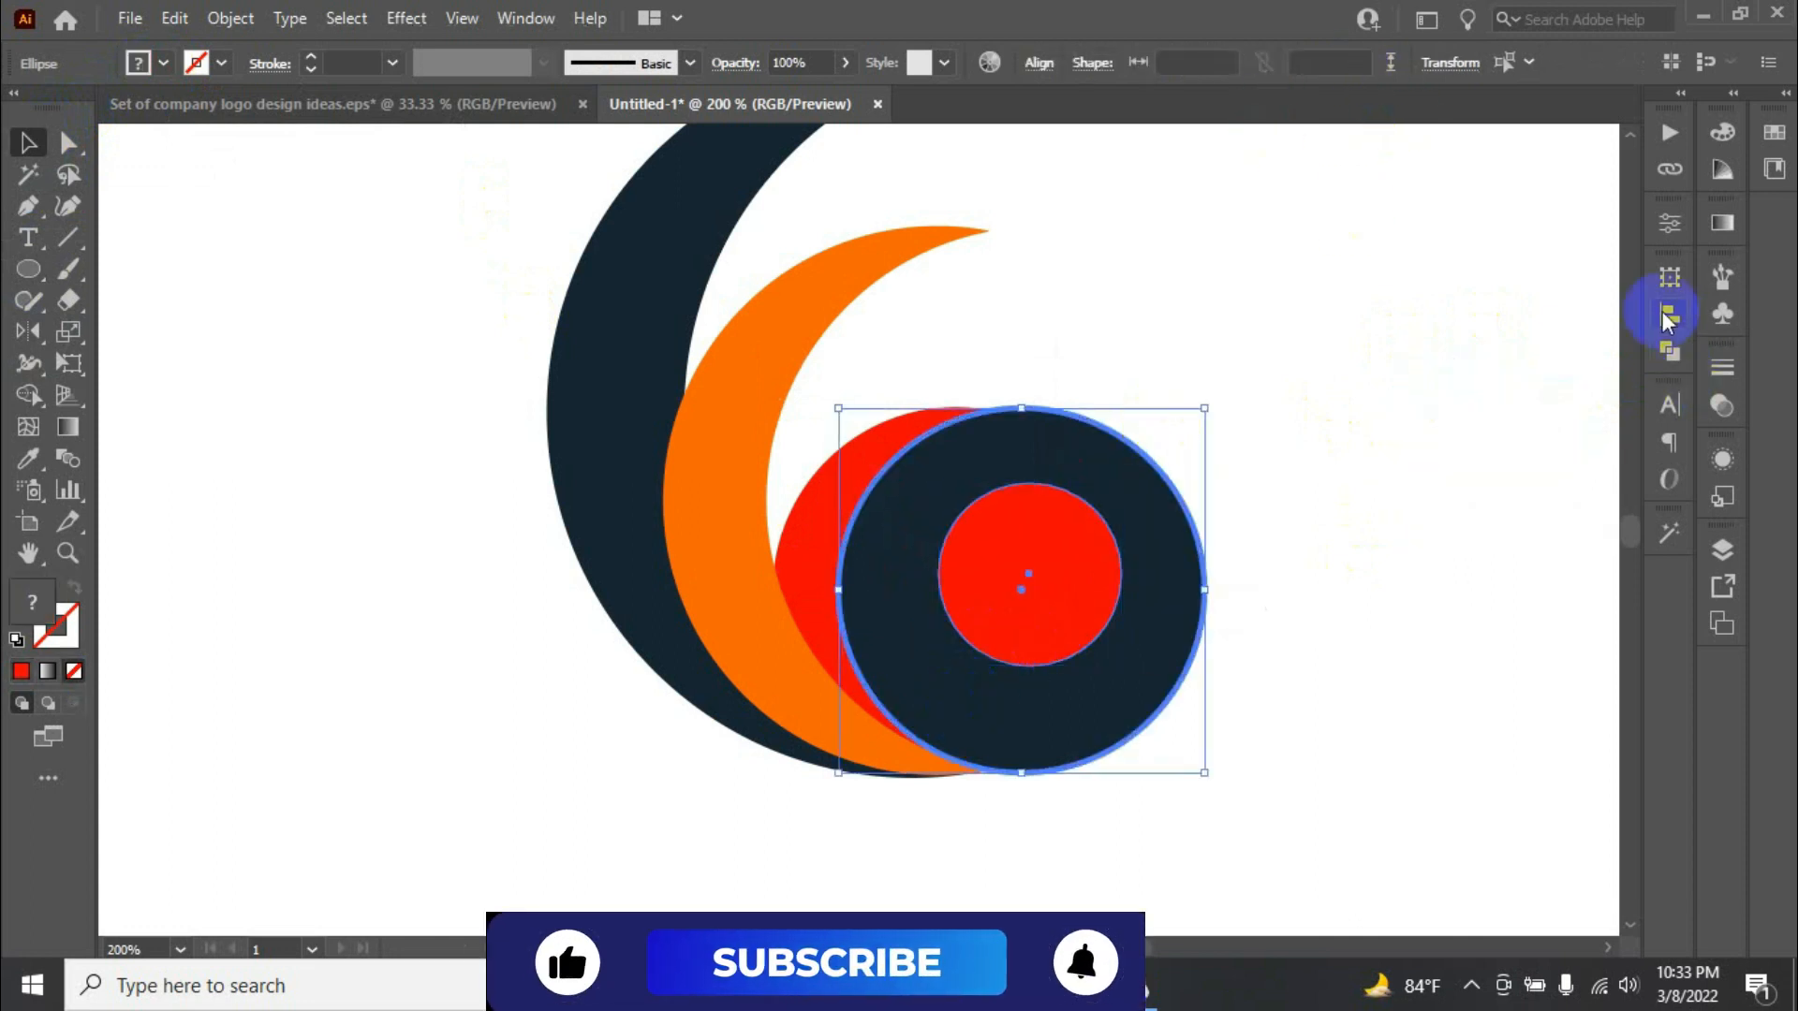
left_click(1545, 334)
left_click(1573, 333)
left_click(1670, 316)
left_click(1428, 528)
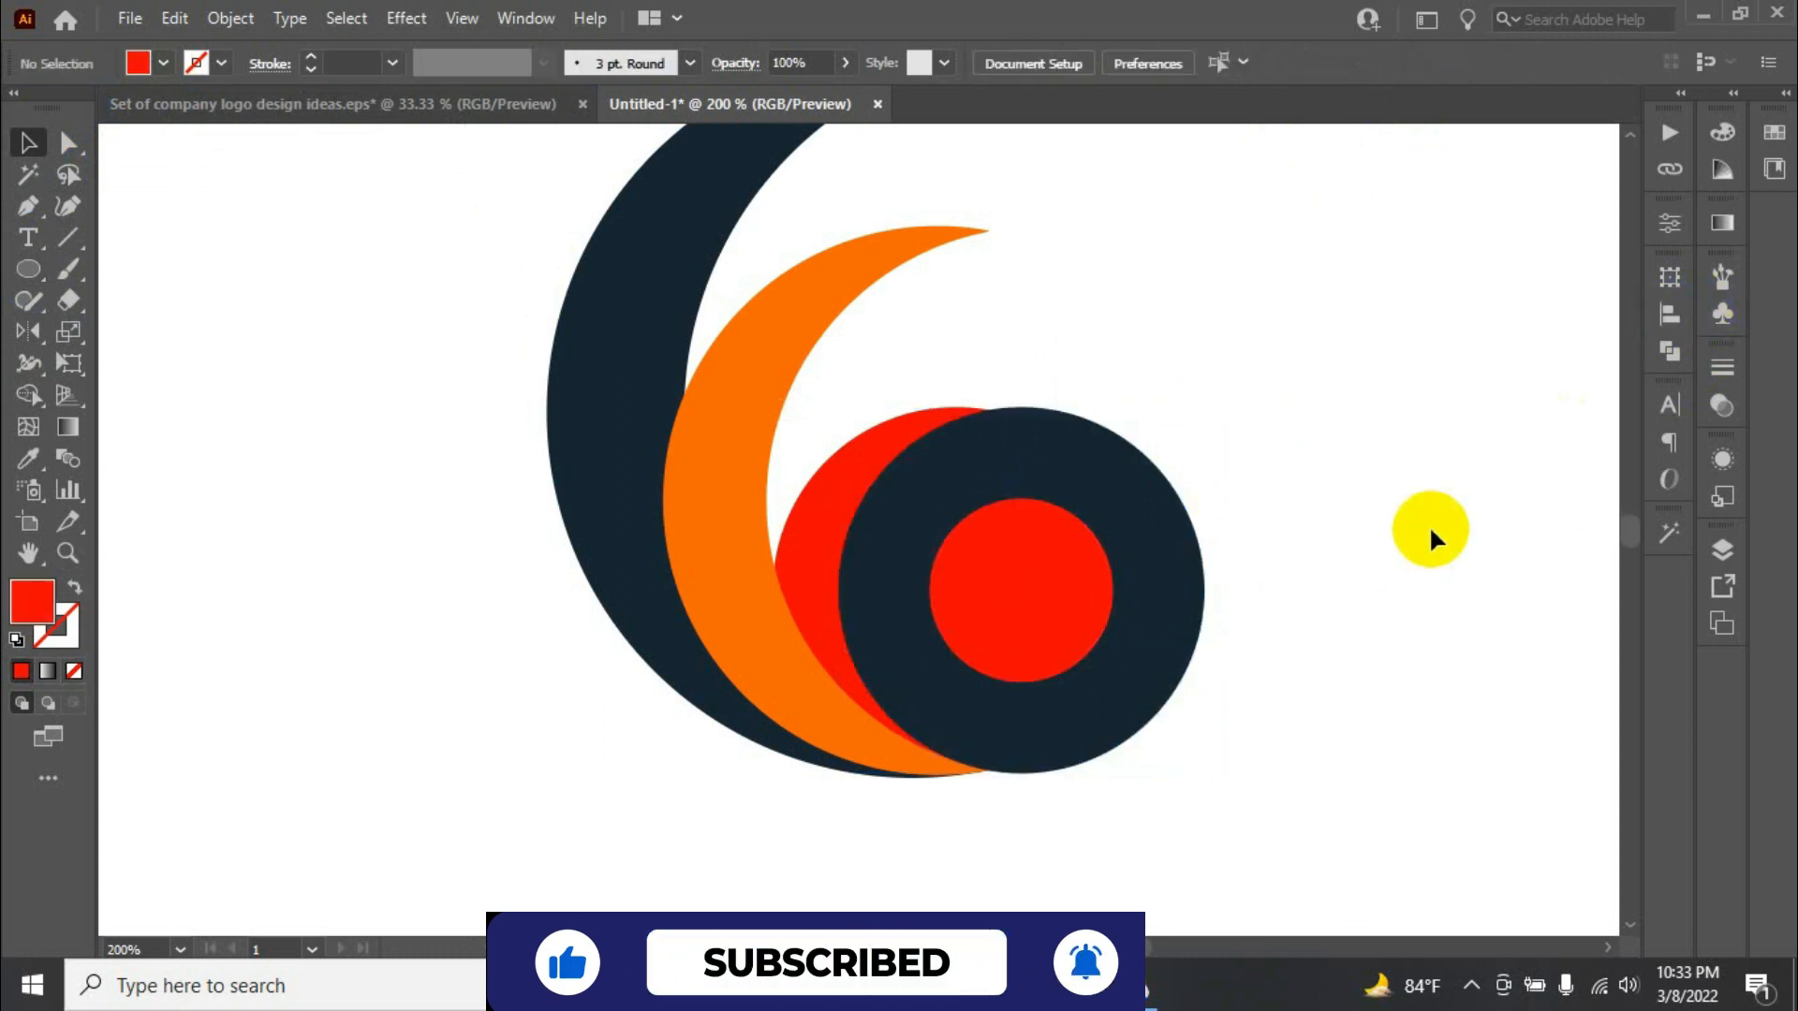
Select all the crescents and circles of the mark and ungroup them
scroll(562, 541, "down", 2)
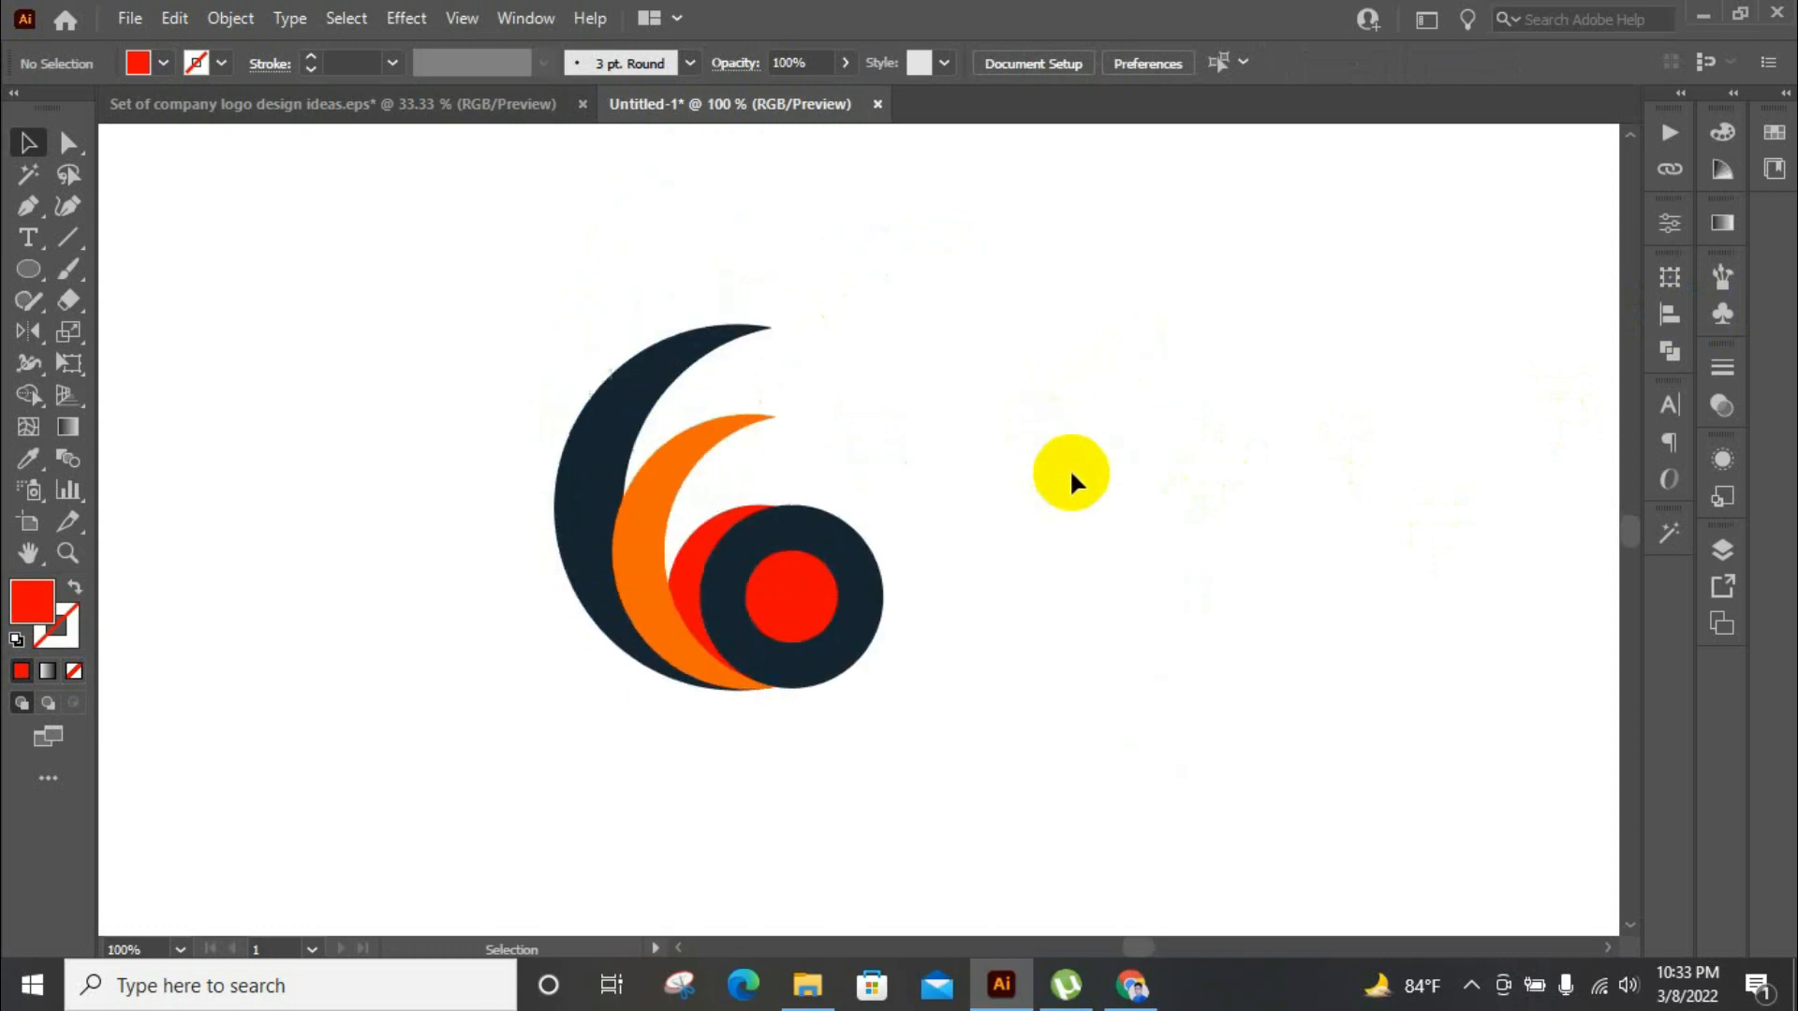
left_click(599, 456)
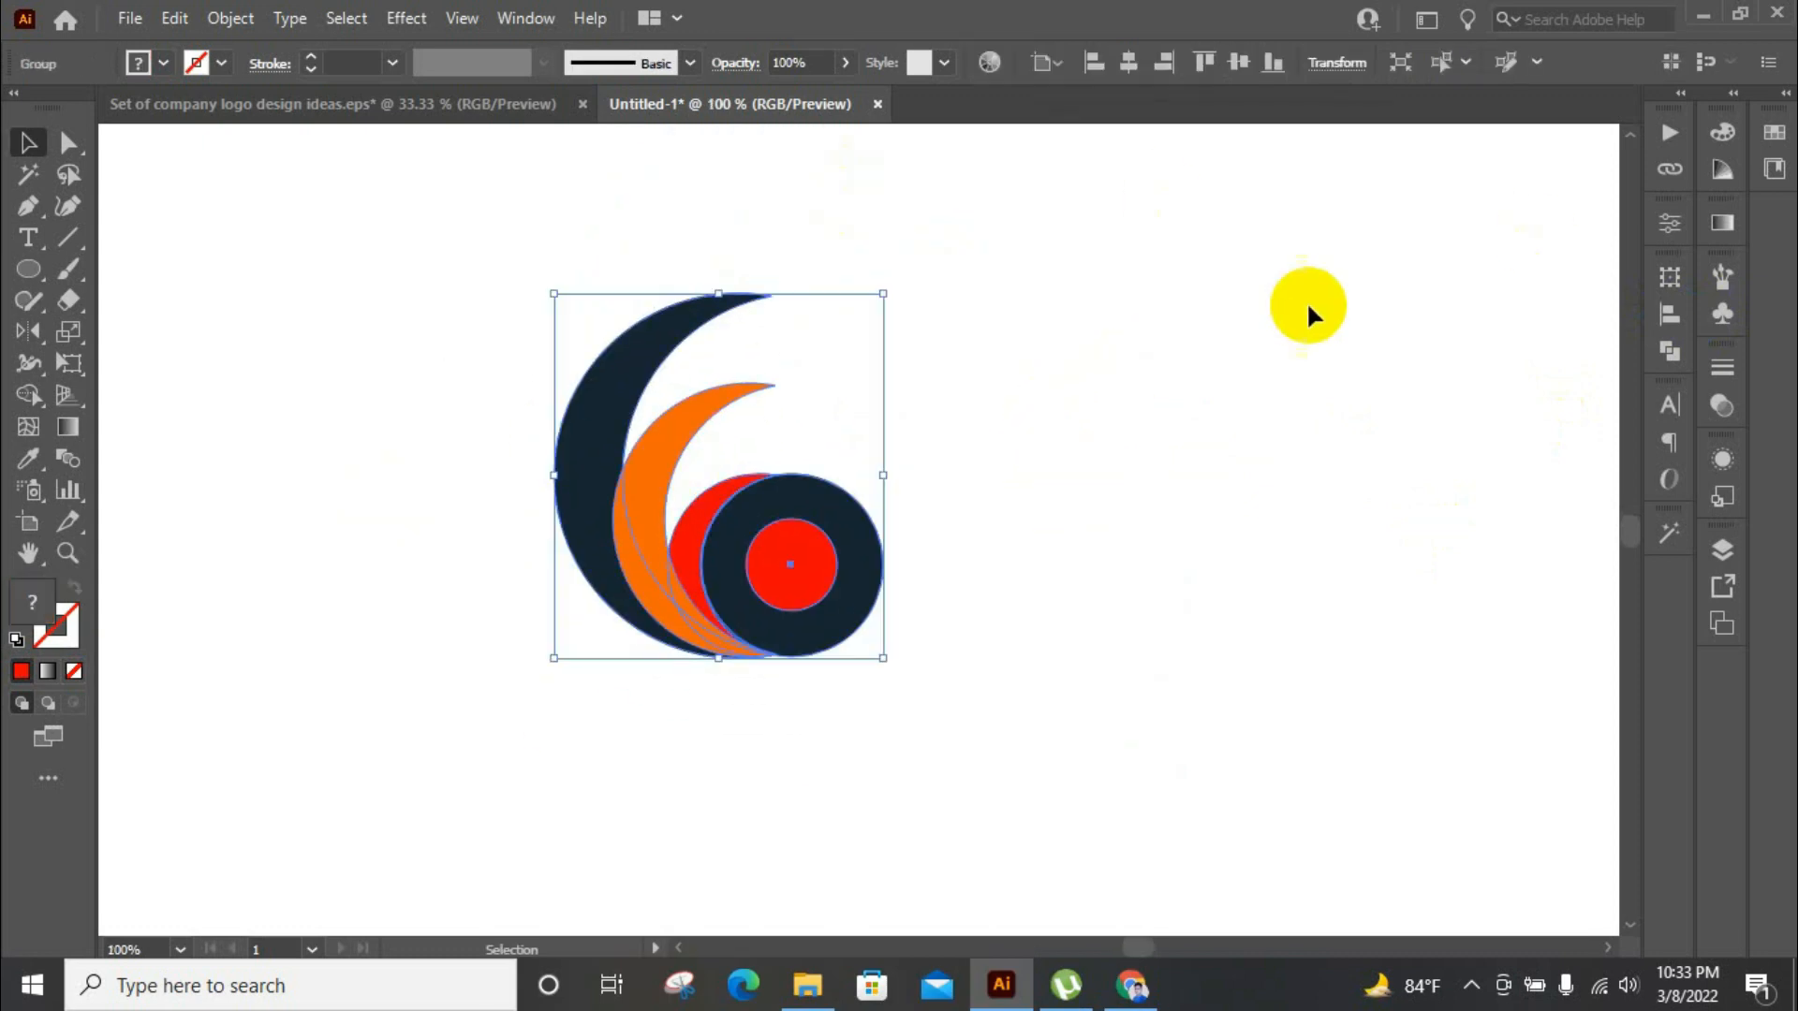
left_click(1240, 325)
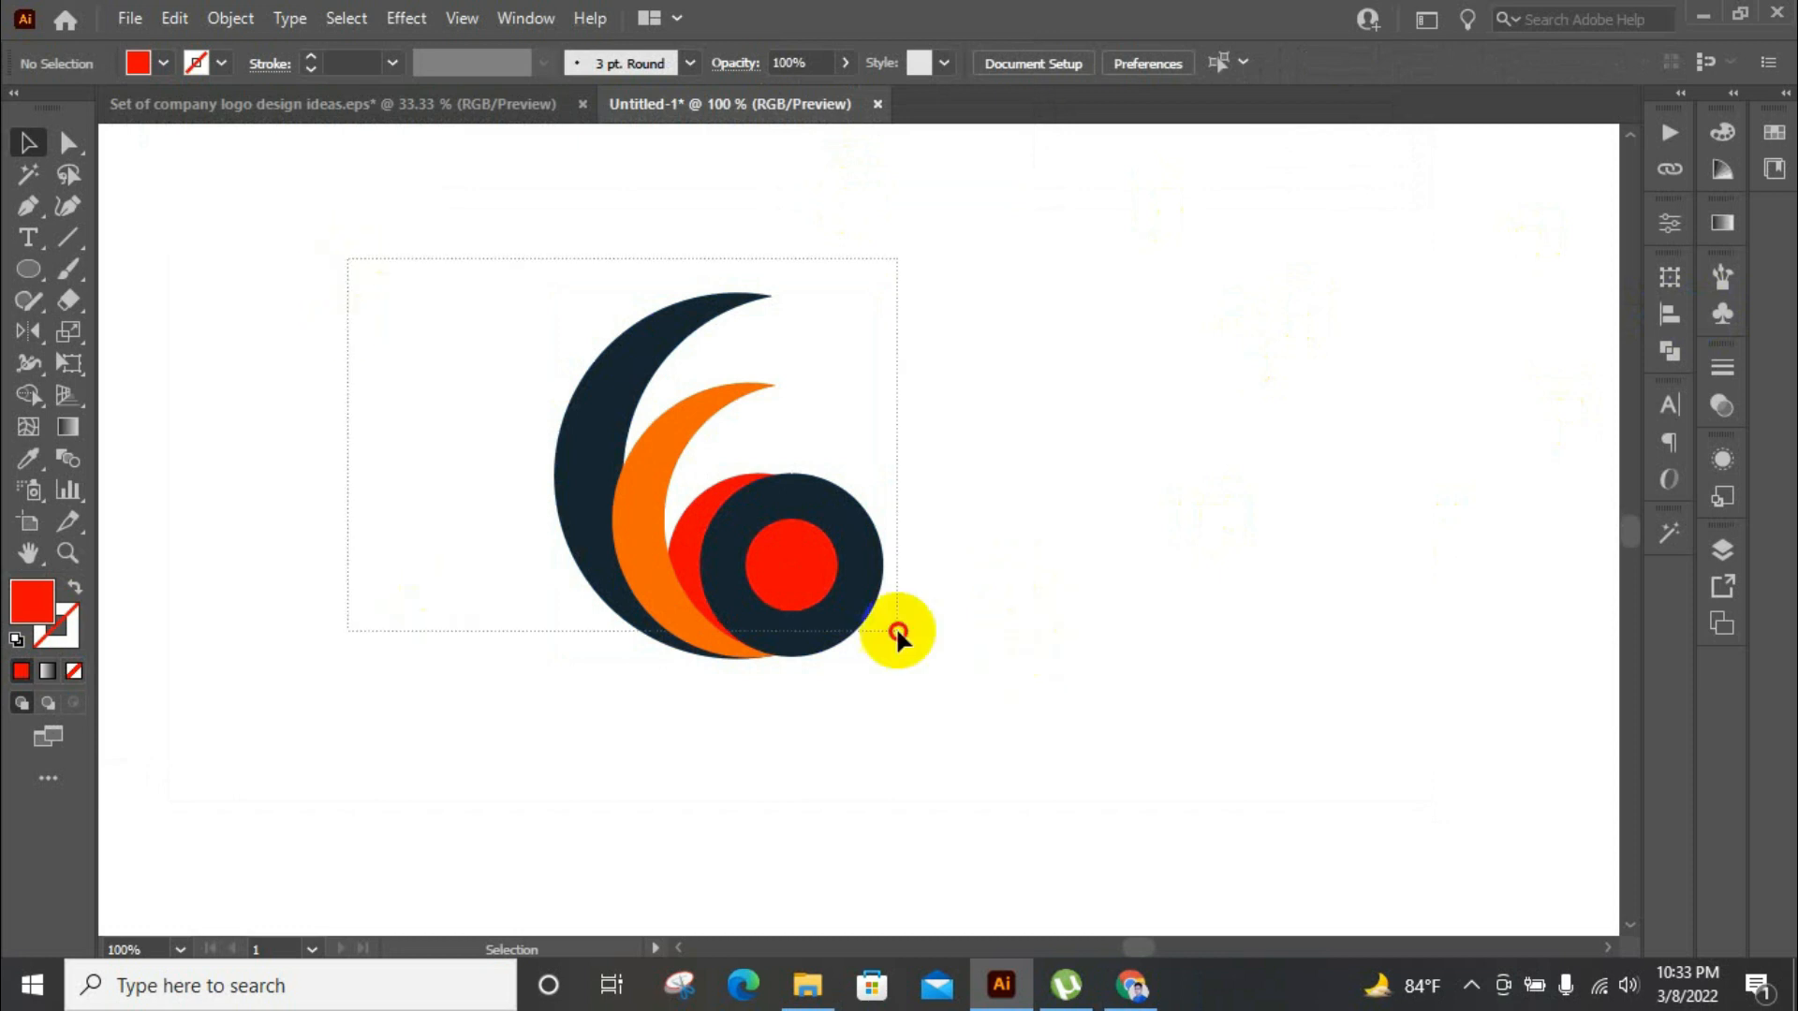
left_click_drag(369, 272, 1092, 746)
right_click(757, 539)
left_click(828, 294)
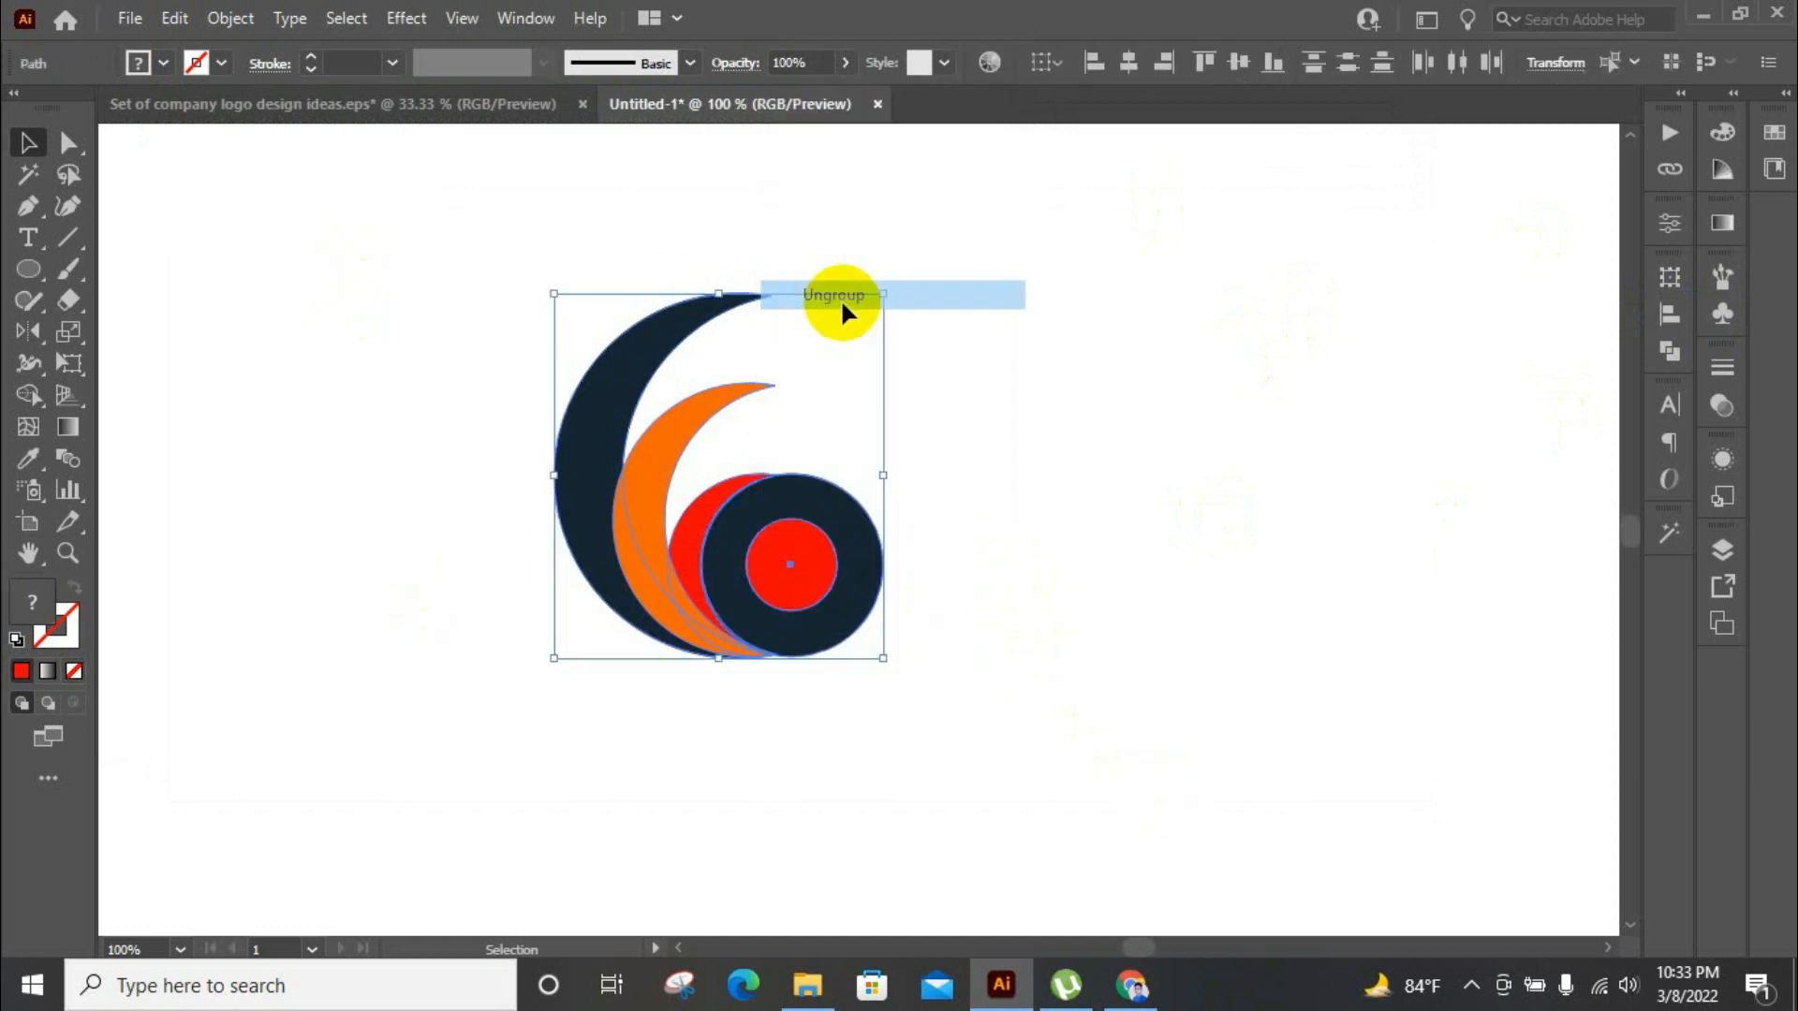
Regroup the crescents and circles, rotate the mark 90 degrees clockwise and shift it to the right
left_click_drag(897, 283, 965, 768)
left_click(1108, 496)
left_click_drag(665, 558, 983, 551)
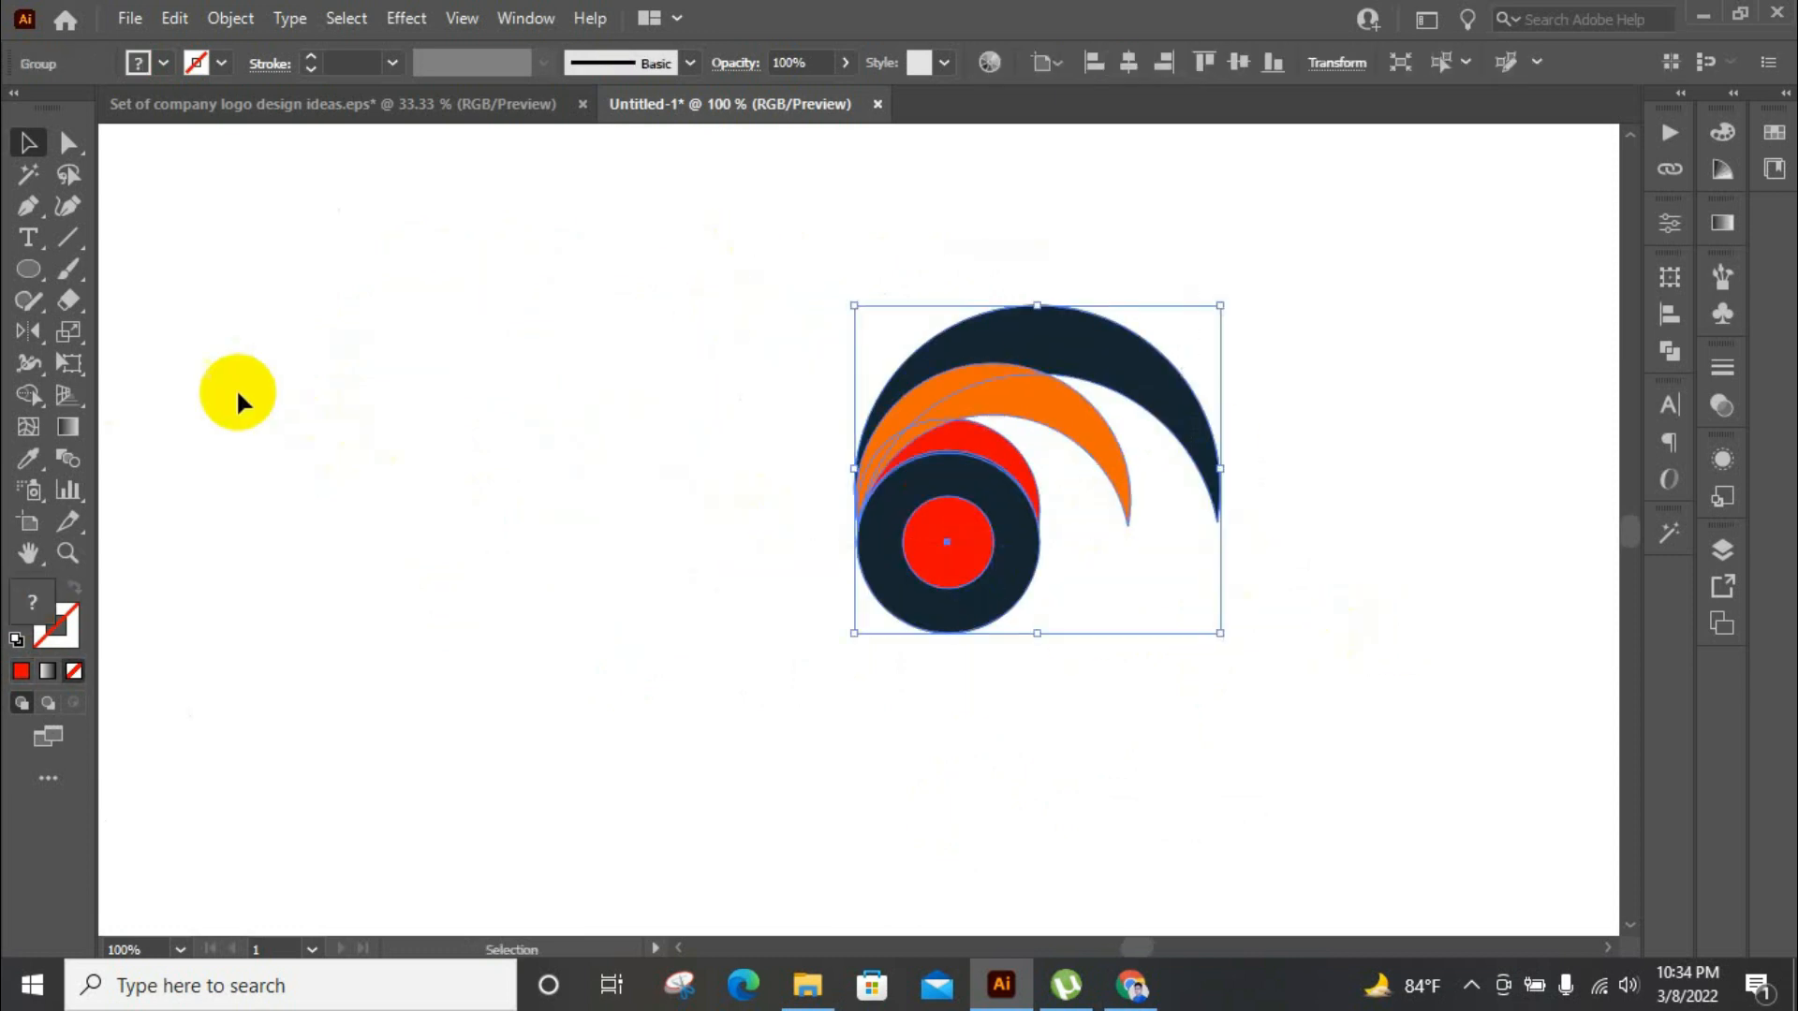
Reflect a copy of the mark across the vertical axis and move it left until it meets the original edge to edge
double_click(29, 331)
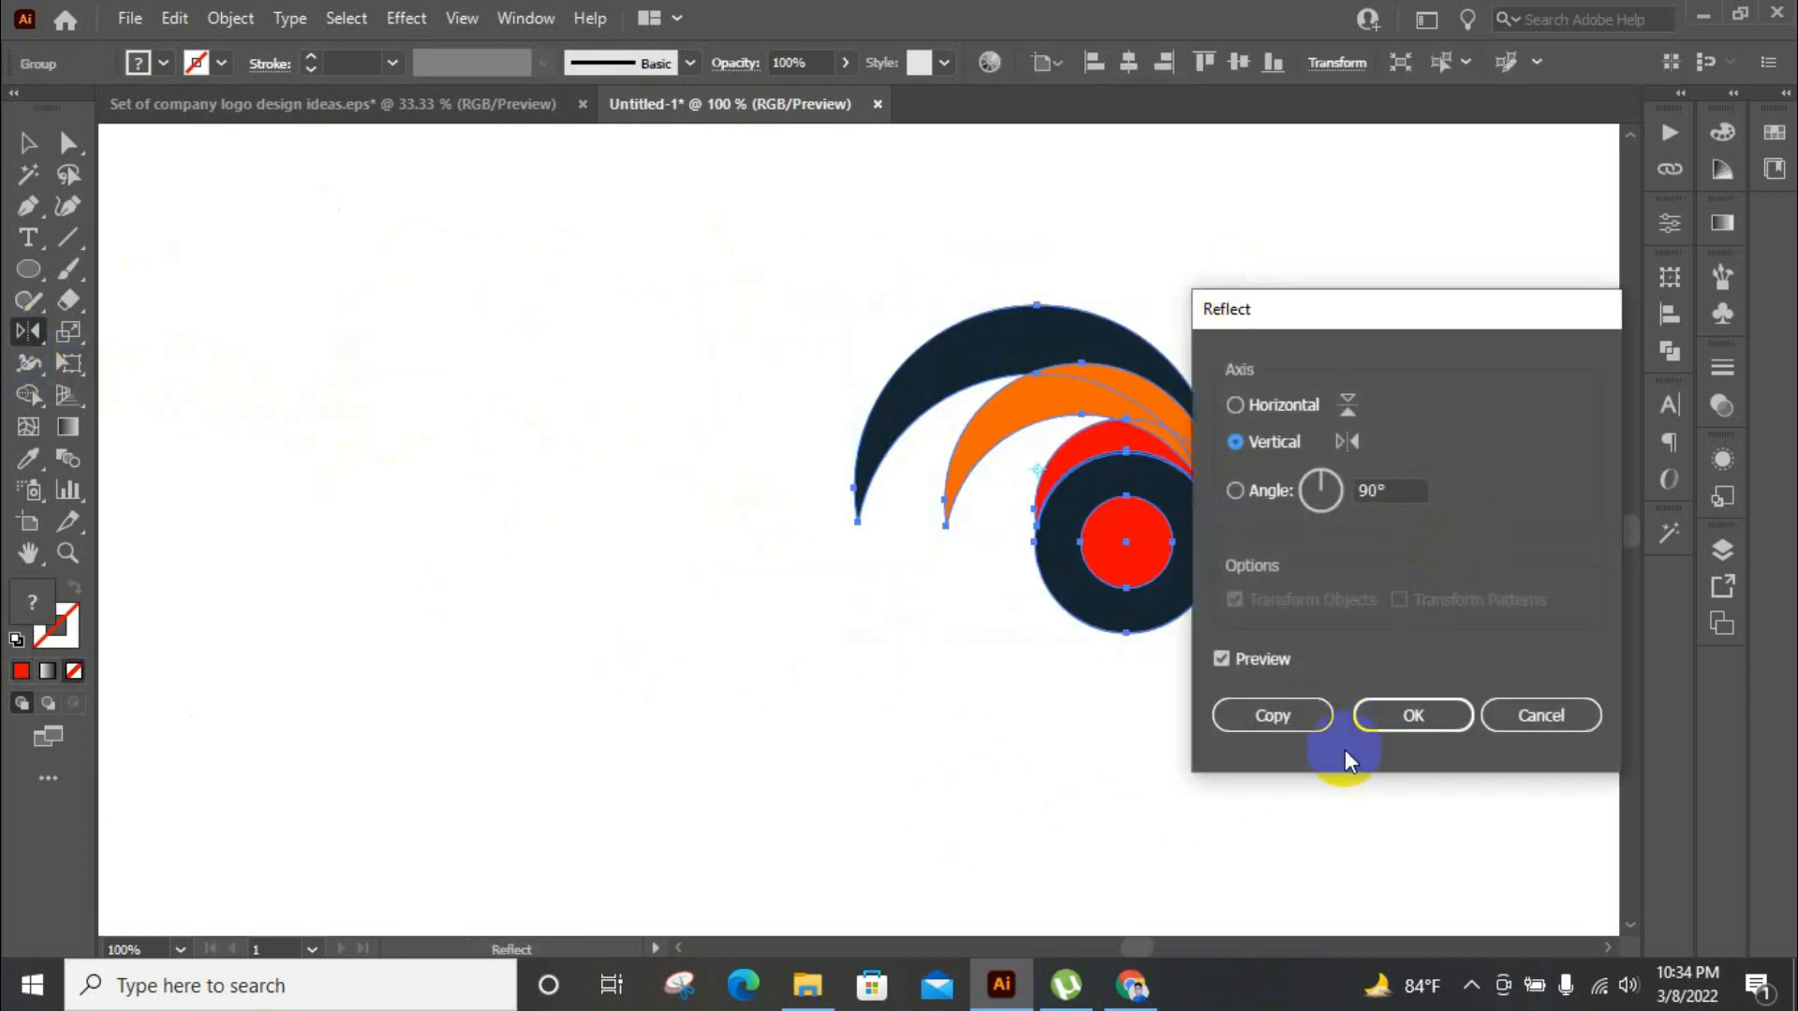
left_click(1502, 697)
left_click(25, 143)
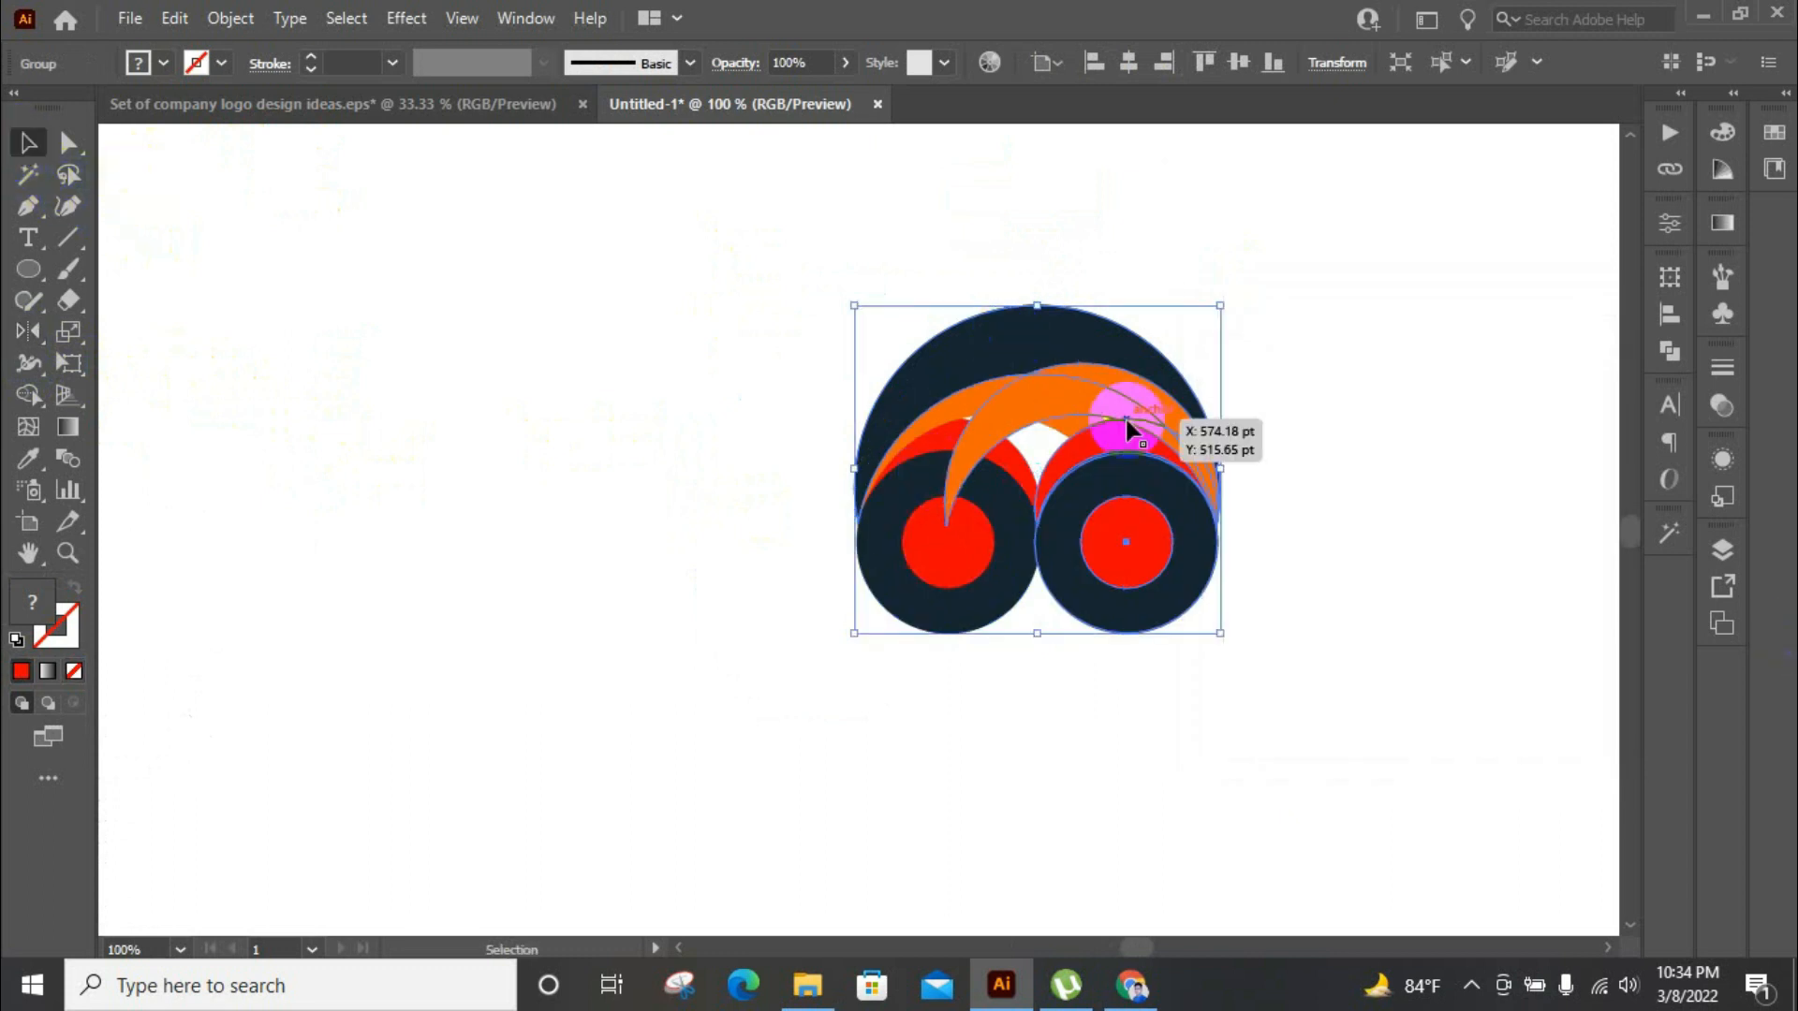
left_click_drag(1164, 574, 807, 592)
left_click(1163, 251)
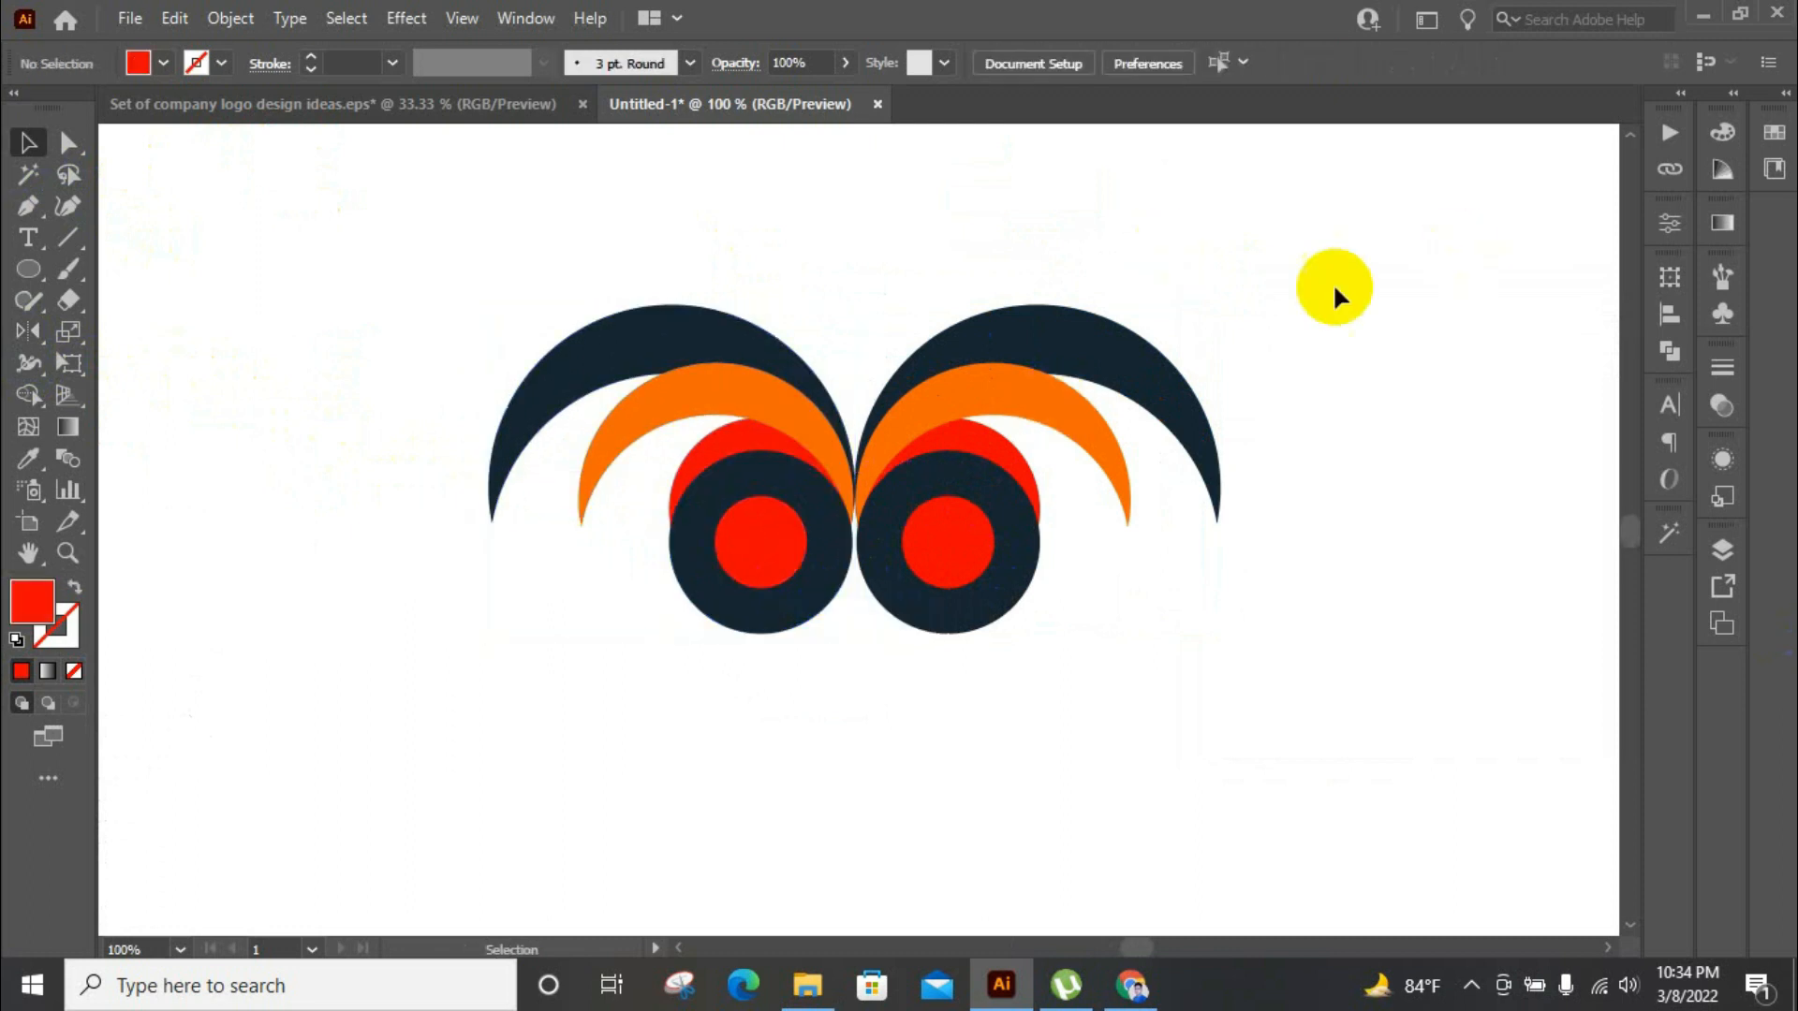
Move the COMPANY name and its tagline from beneath the colour swatches to just below the mirrored mark
scroll(687, 483, "down", 2)
scroll(1007, 350, "up", 2)
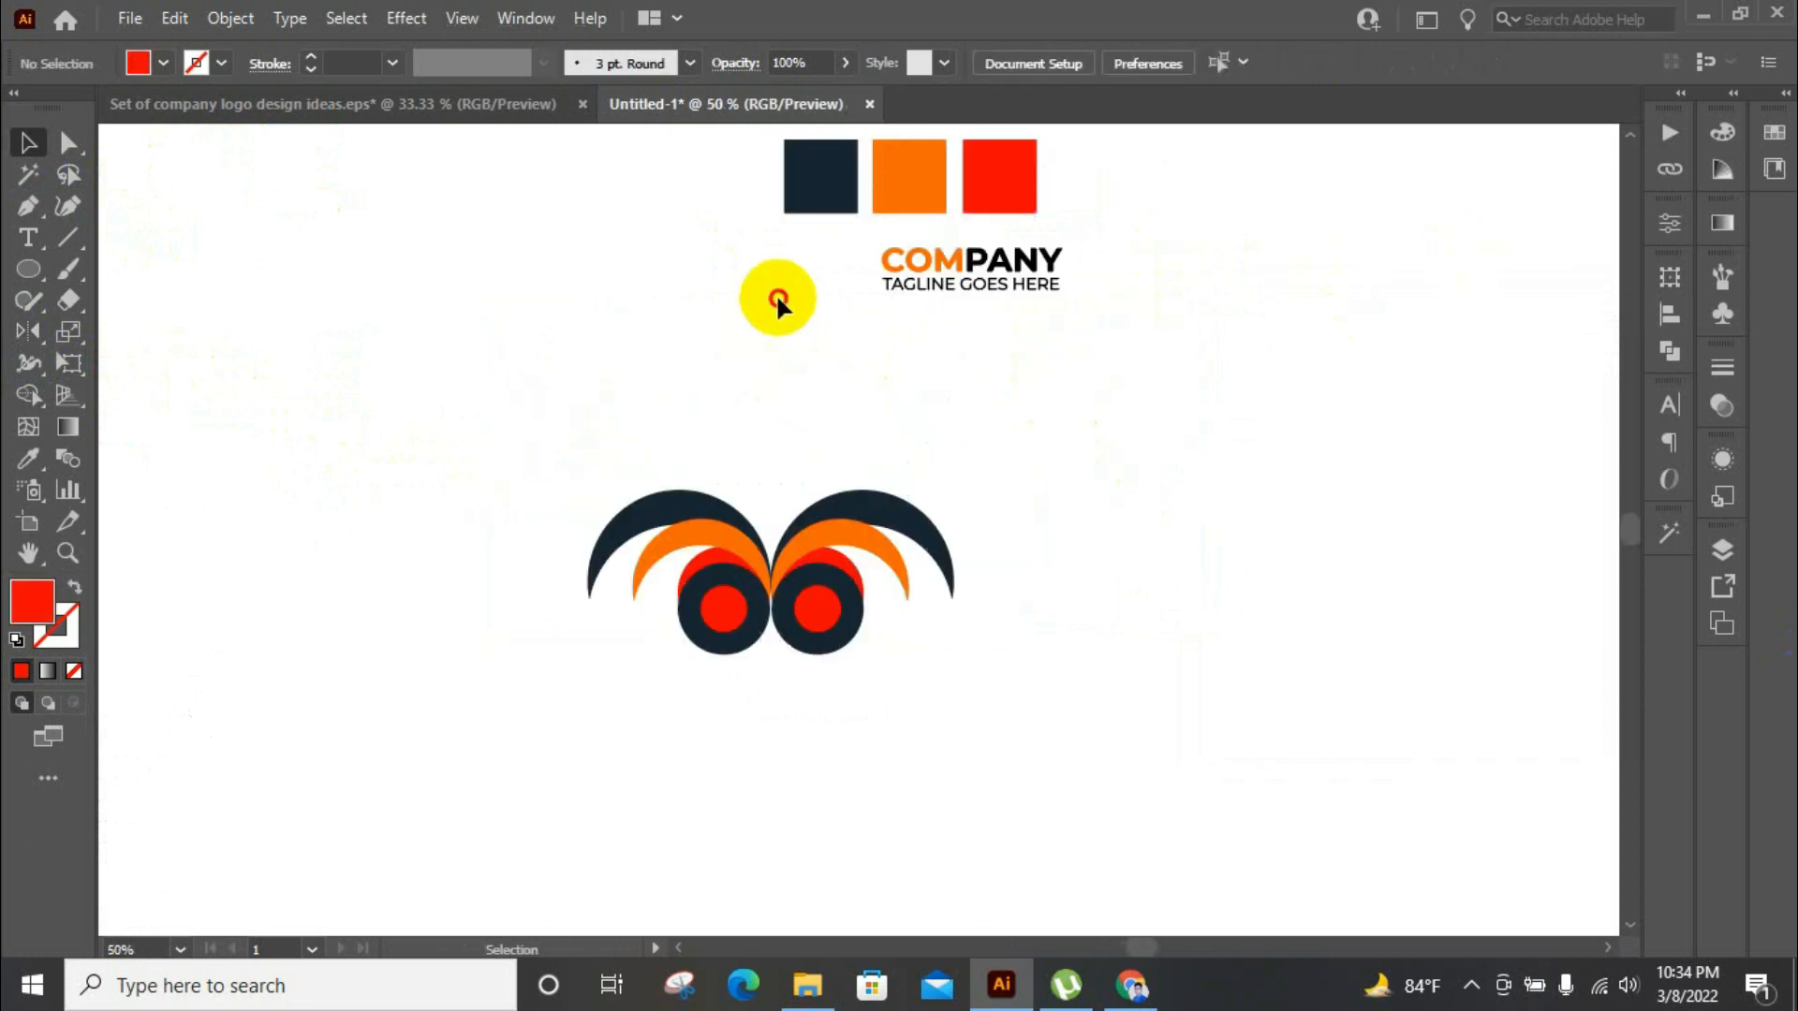
left_click_drag(730, 265, 1217, 277)
scroll(1217, 277, "down", 1)
left_click_drag(1033, 196, 841, 636)
left_click(355, 271)
Group the two mirrored halves of the mark into one object
left_click(861, 547)
right_click(791, 541)
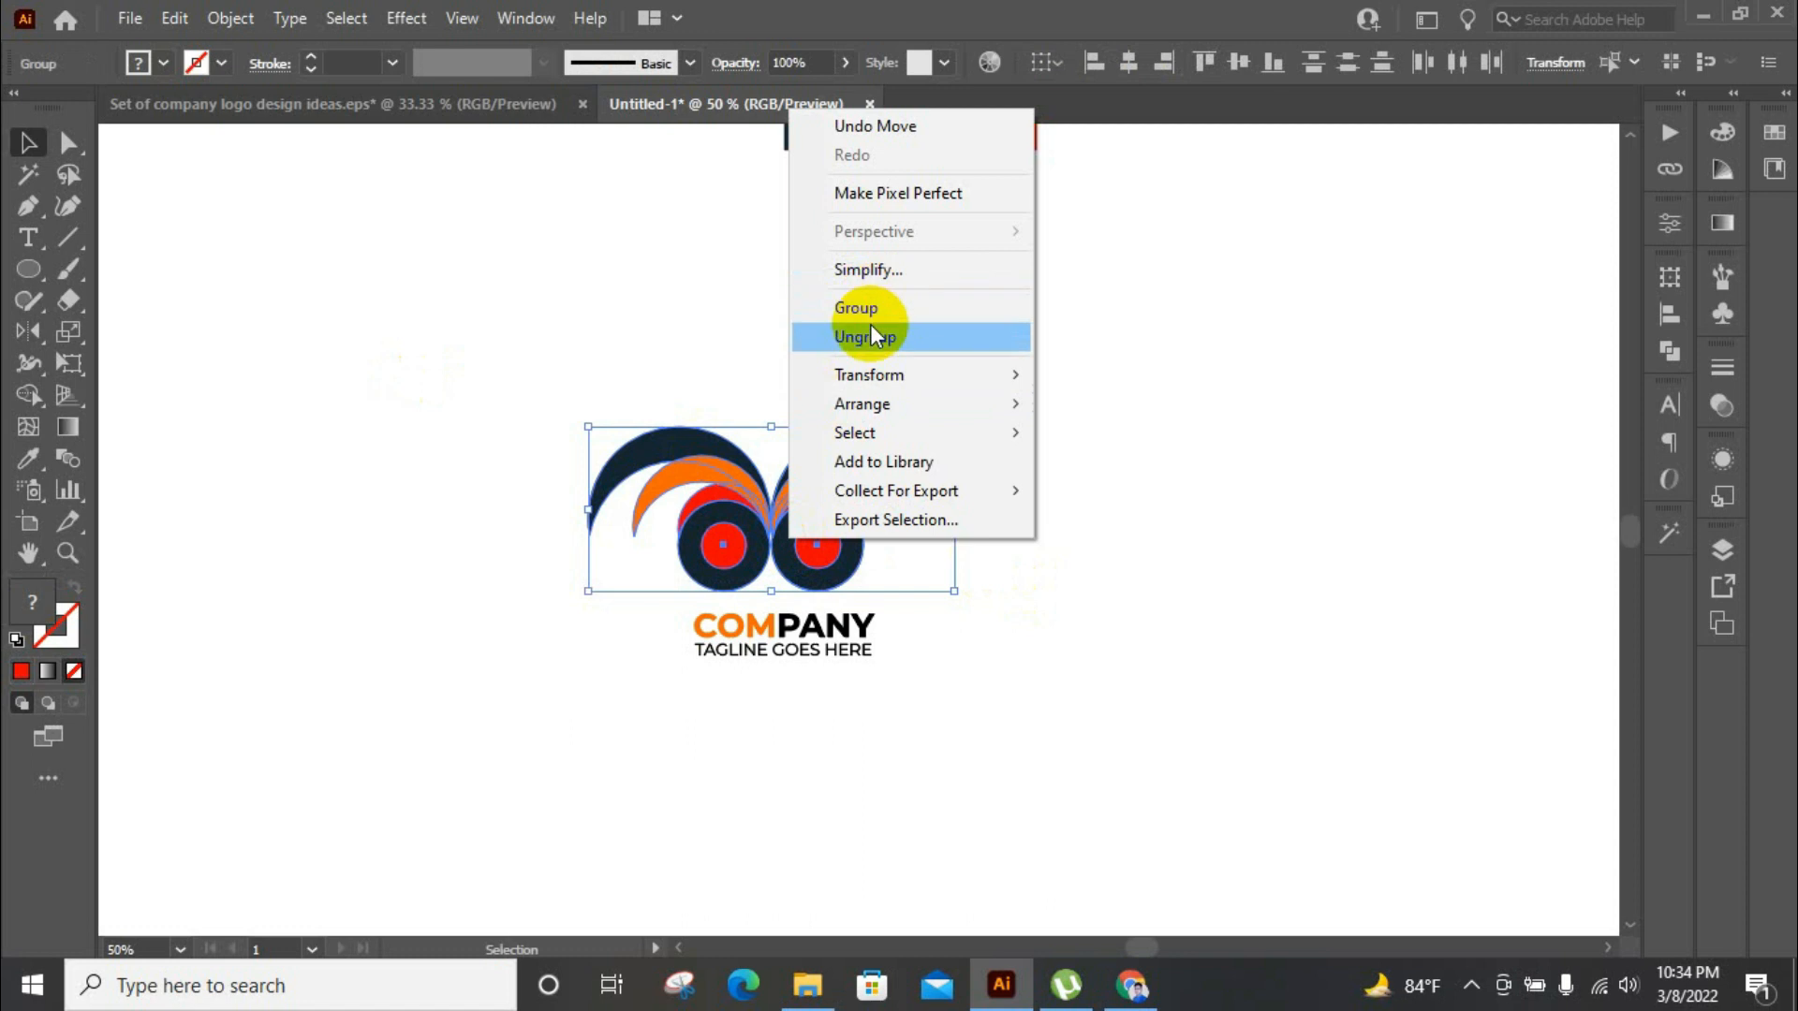
left_click(871, 316)
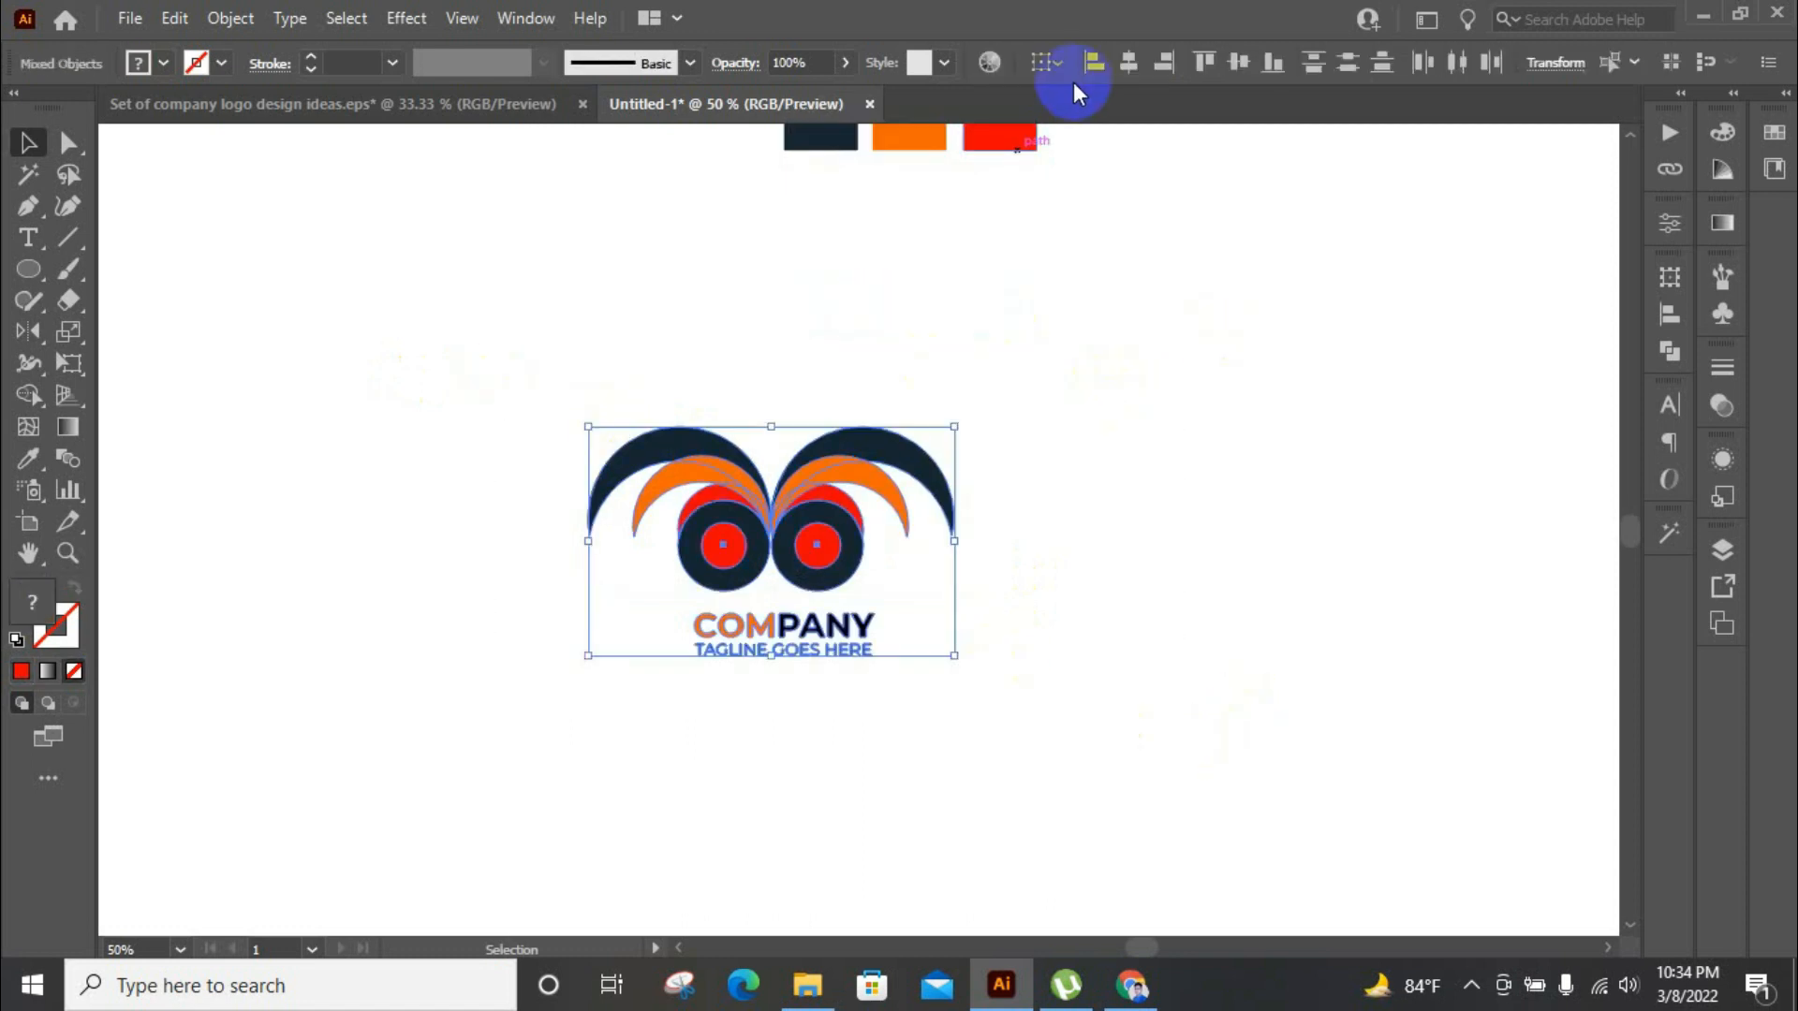
Try to centre the mark and the separate text letters horizontally, and undo the alignment
left_click(1130, 62)
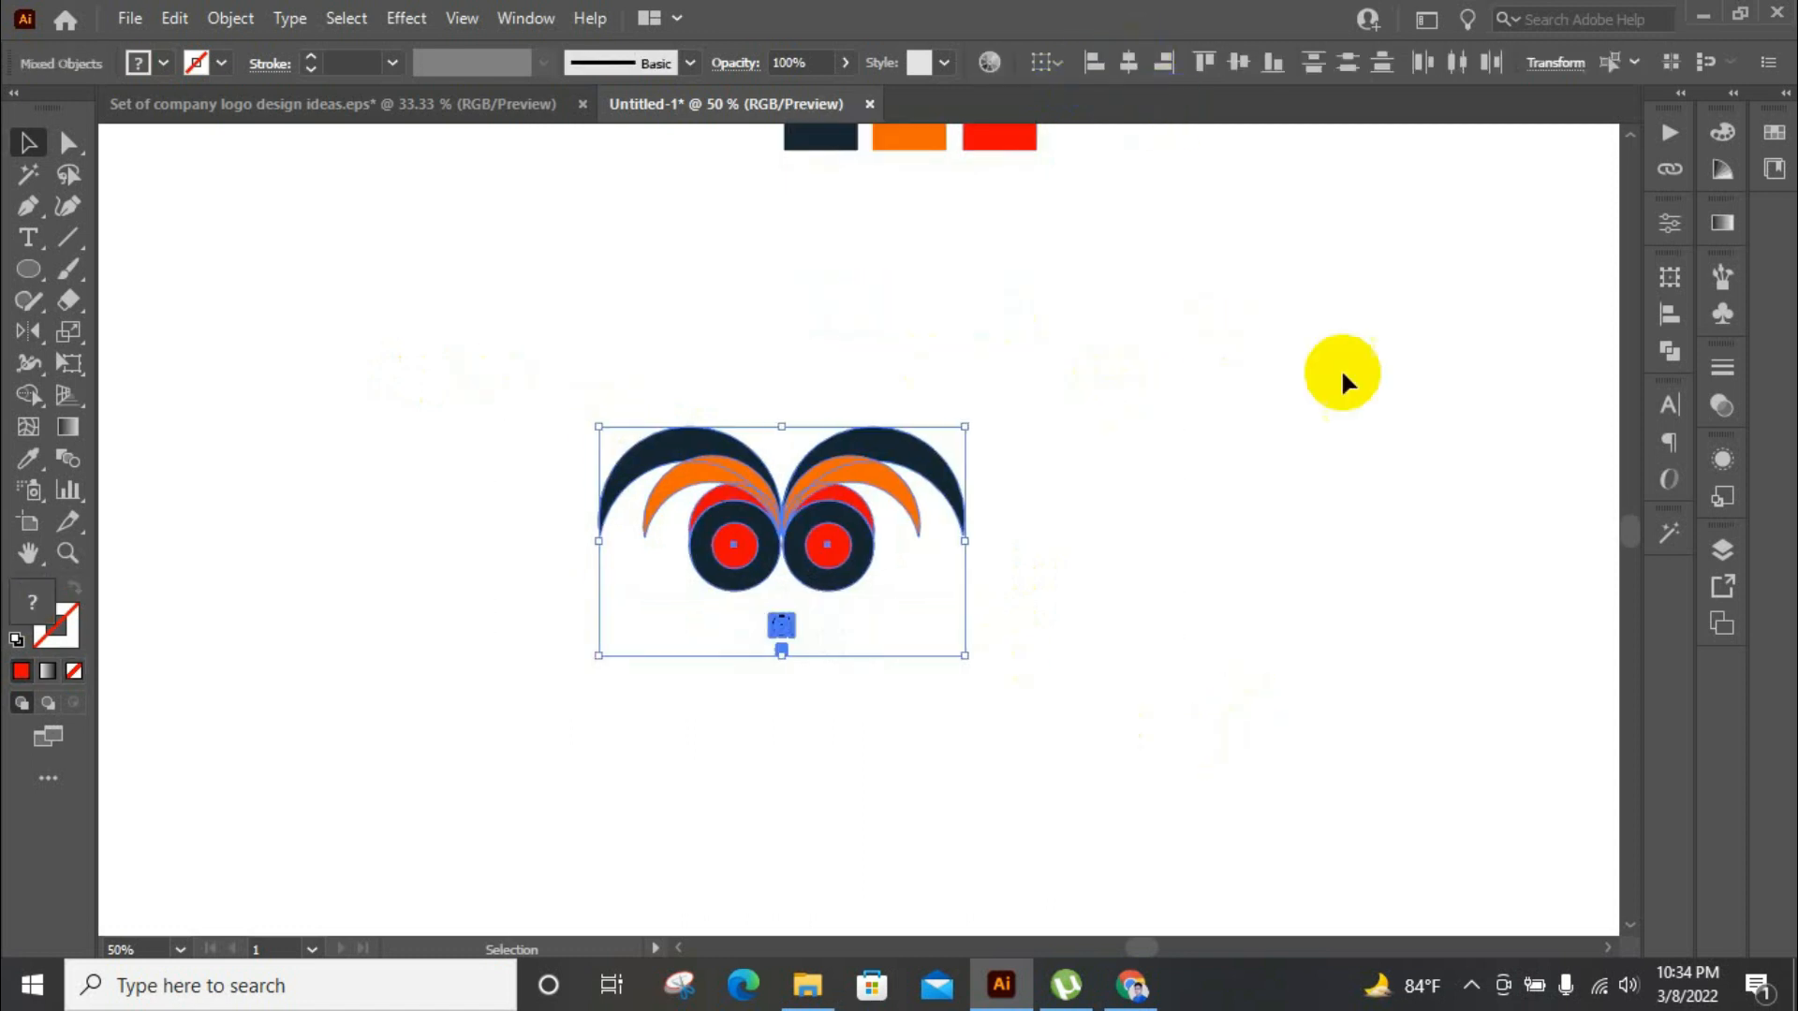
key("ctrl+z")
left_click(1283, 413)
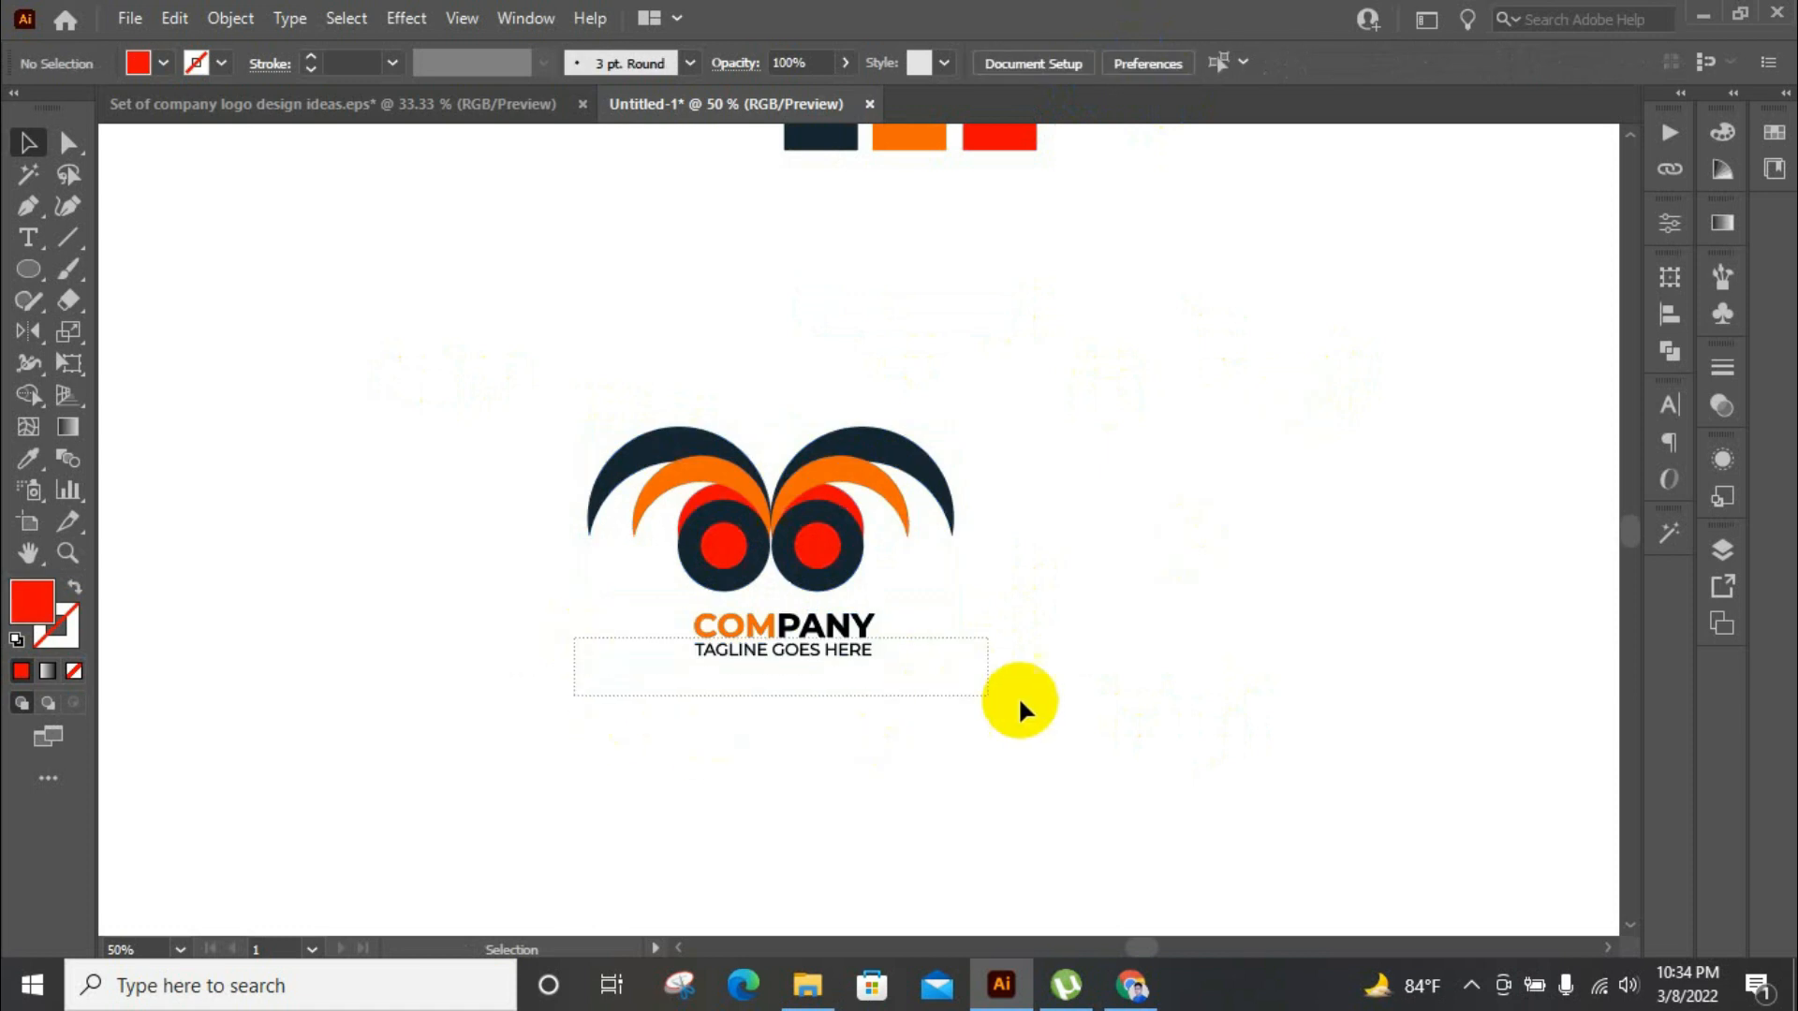
Group the COMPANY name with its tagline and align the text group horizontally centred with the mark
left_click_drag(925, 680, 866, 626)
right_click(822, 637)
left_click(902, 386)
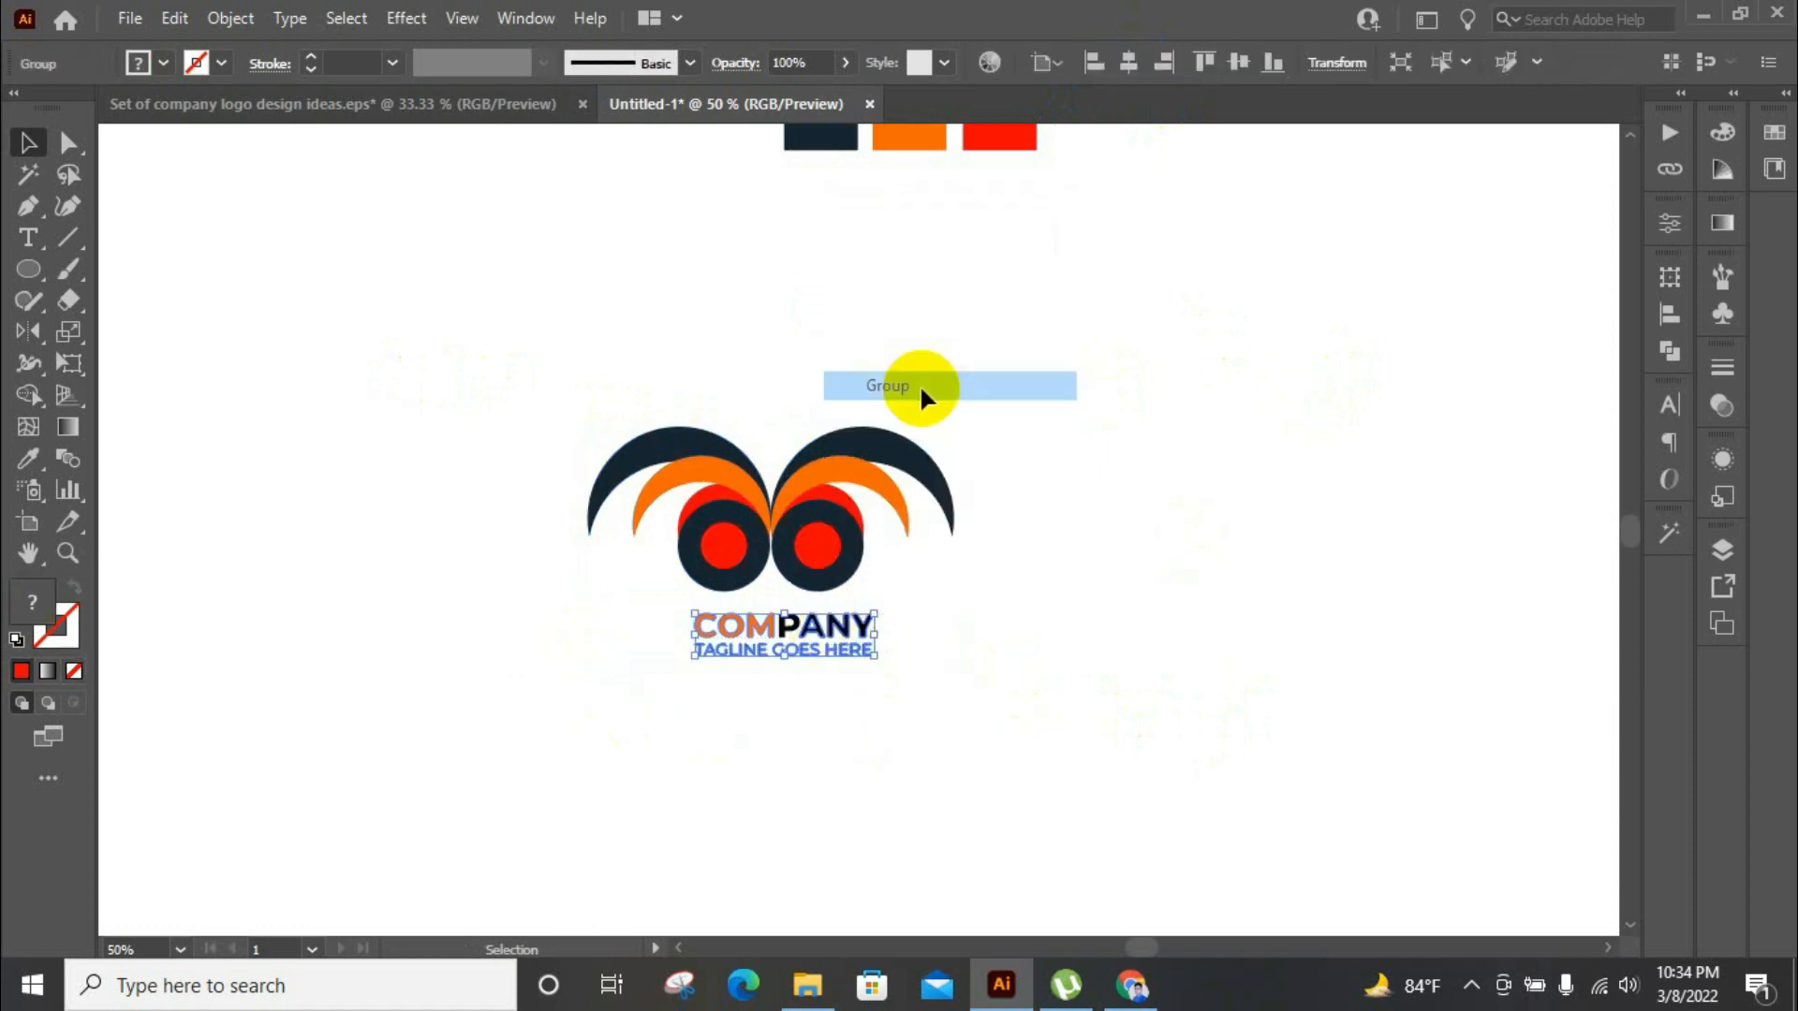
left_click_drag(506, 333, 1115, 731)
left_click(1120, 54)
left_click(1365, 326)
Move the COMPANY name and tagline up so they sit close beneath the two navy circles
scroll(695, 614, "up", 1)
left_click_drag(686, 597, 983, 680)
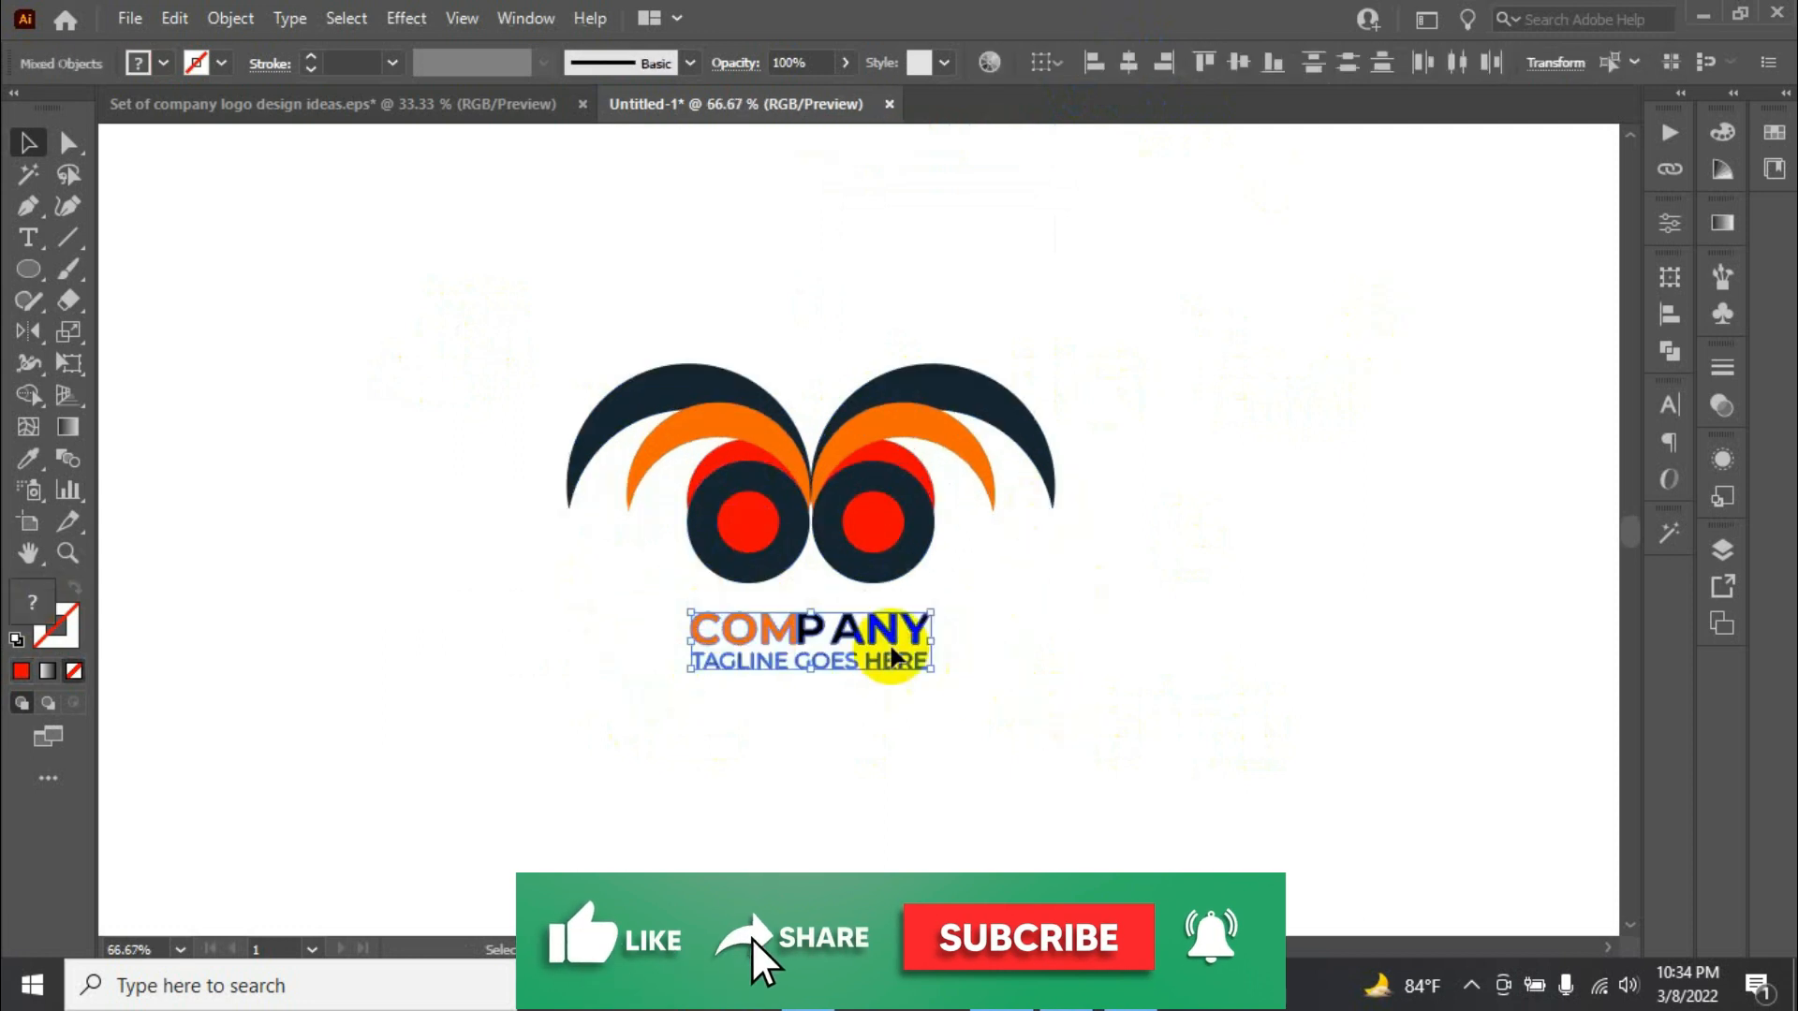
left_click_drag(869, 646, 871, 616)
left_click(1161, 600)
scroll(792, 387, "up", 2)
scroll(934, 194, "down", 1)
scroll(935, 194, "down", 1)
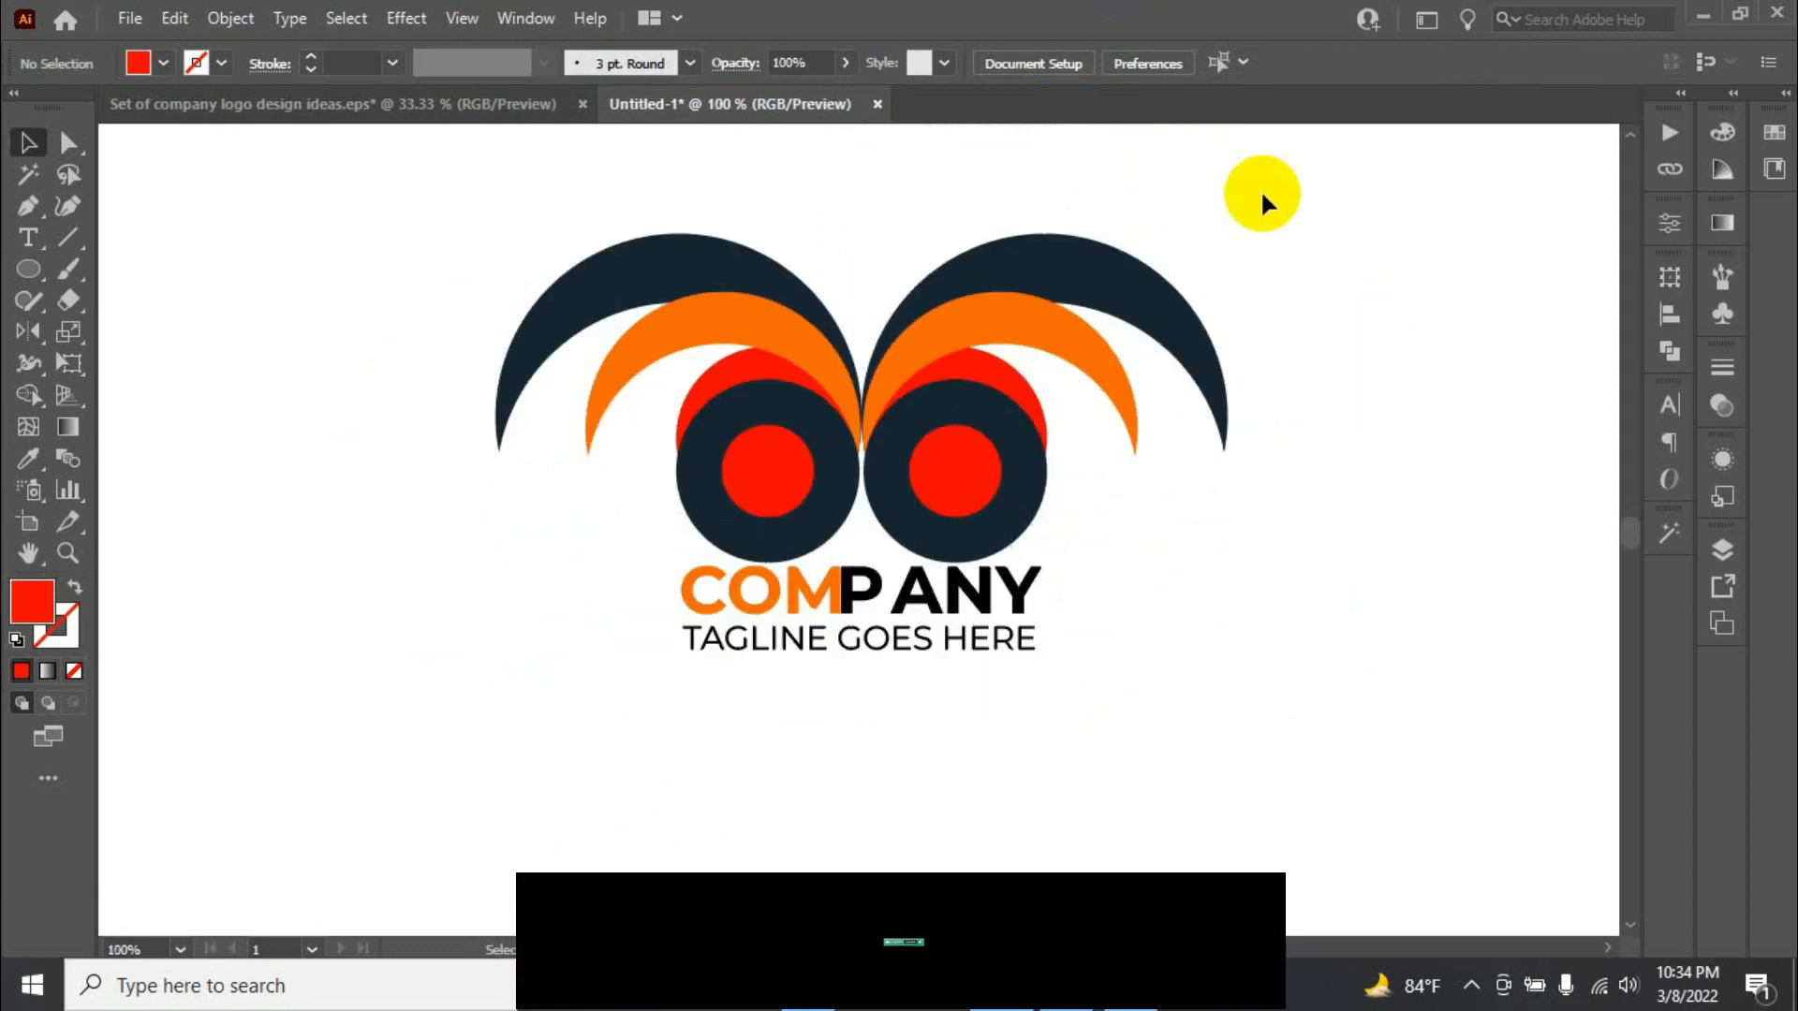